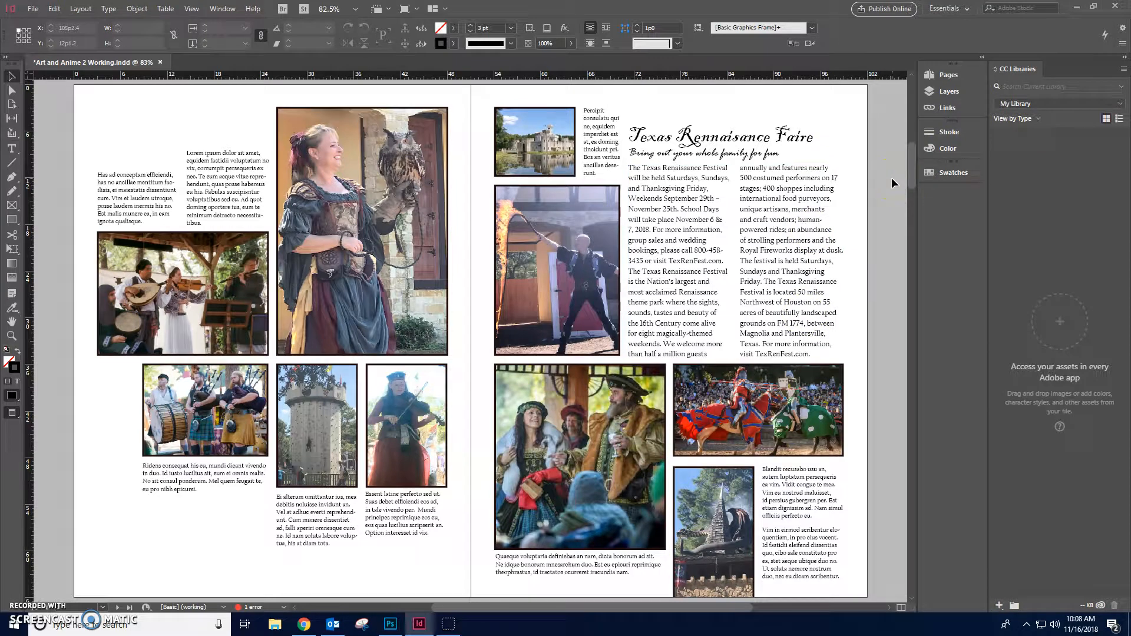
- Place the overset text from the caption frame beside the castle photo into a new frame about 10p7 by 10p5 at the left page's upper left
click(601, 154)
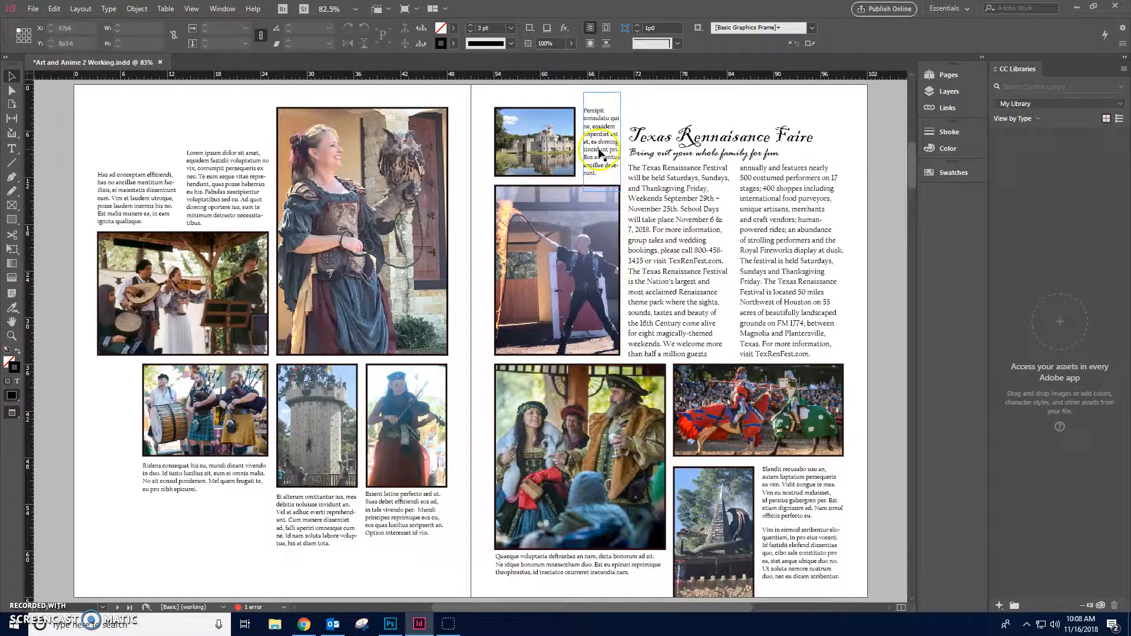
click(621, 186)
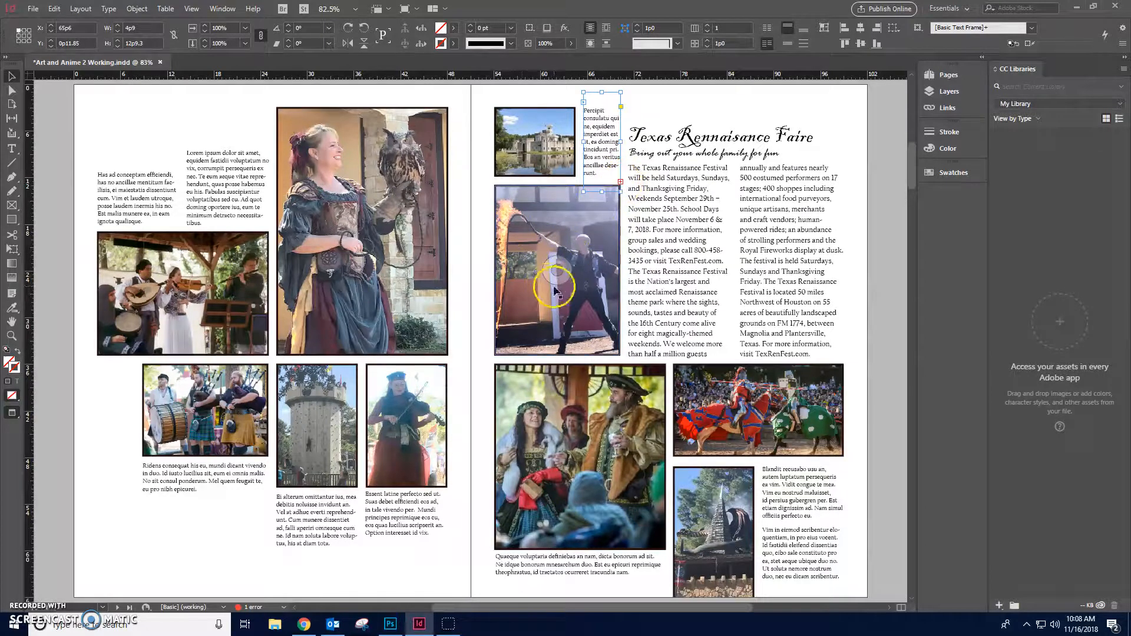
click(621, 182)
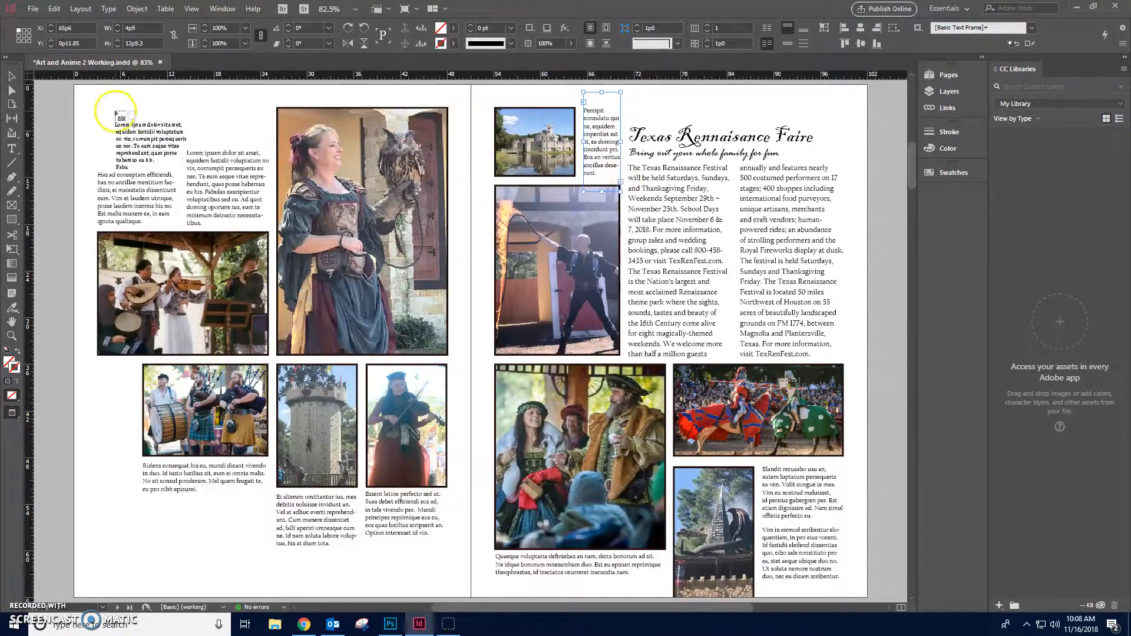
drag(97, 96, 140, 128)
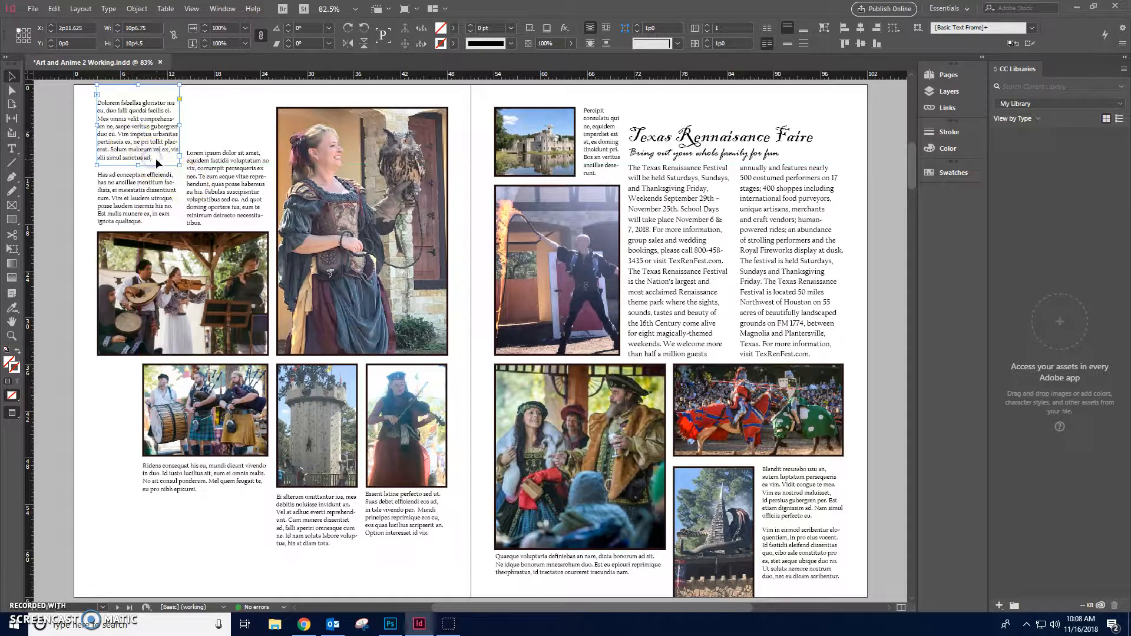
- Delete the end of the new caption's text so it finishes with the word "pertinacia"
double_click(156, 158)
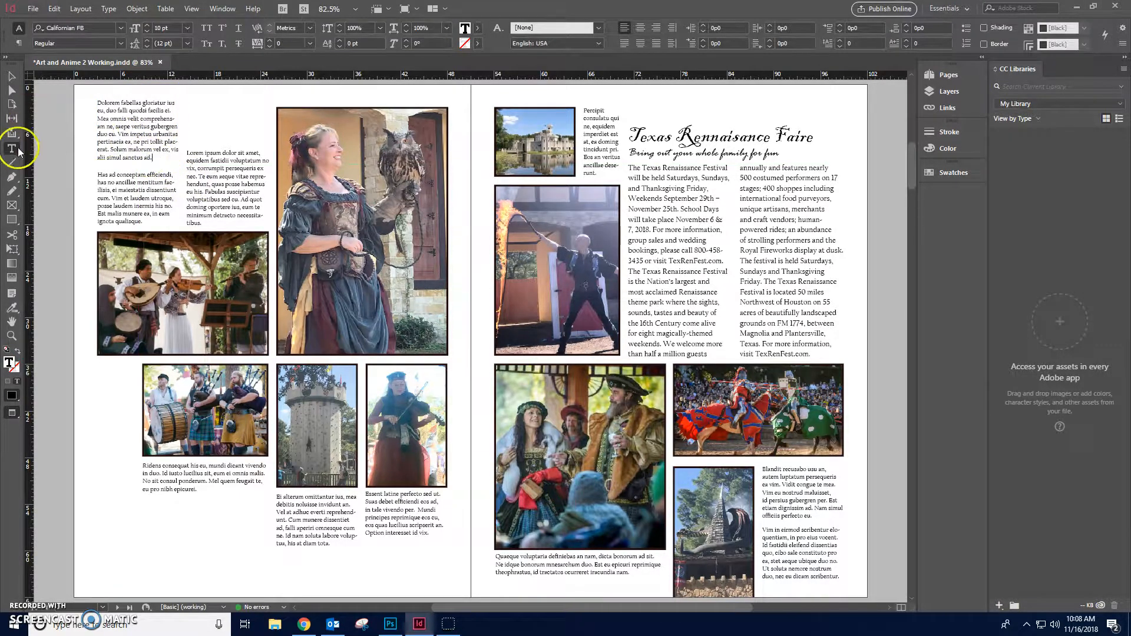
click(12, 76)
double_click(117, 132)
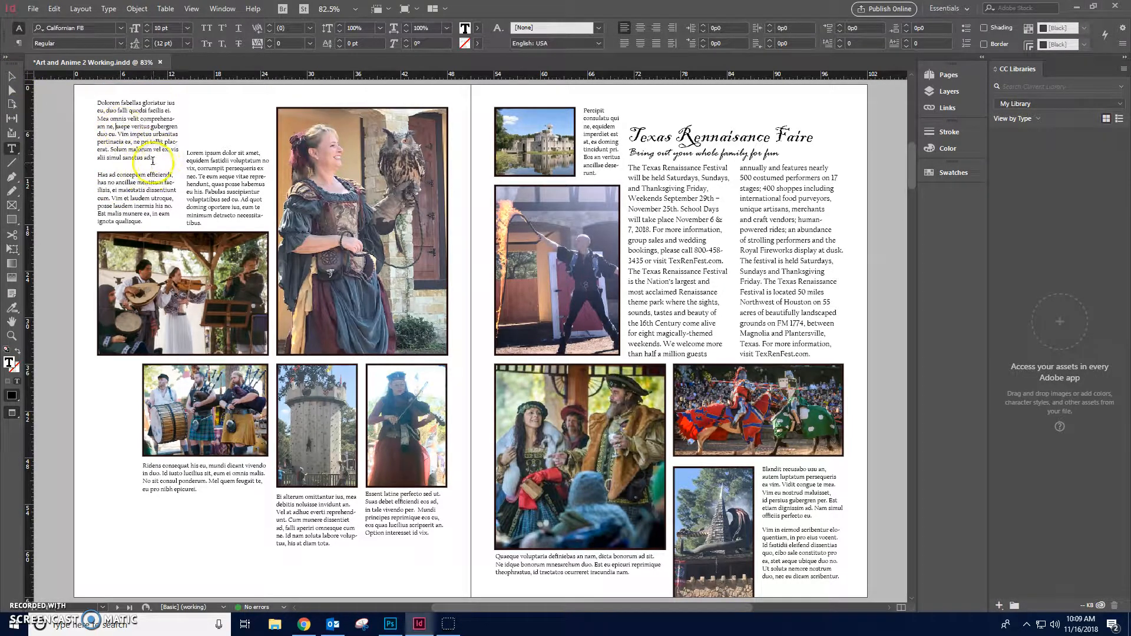
drag(151, 160, 143, 141)
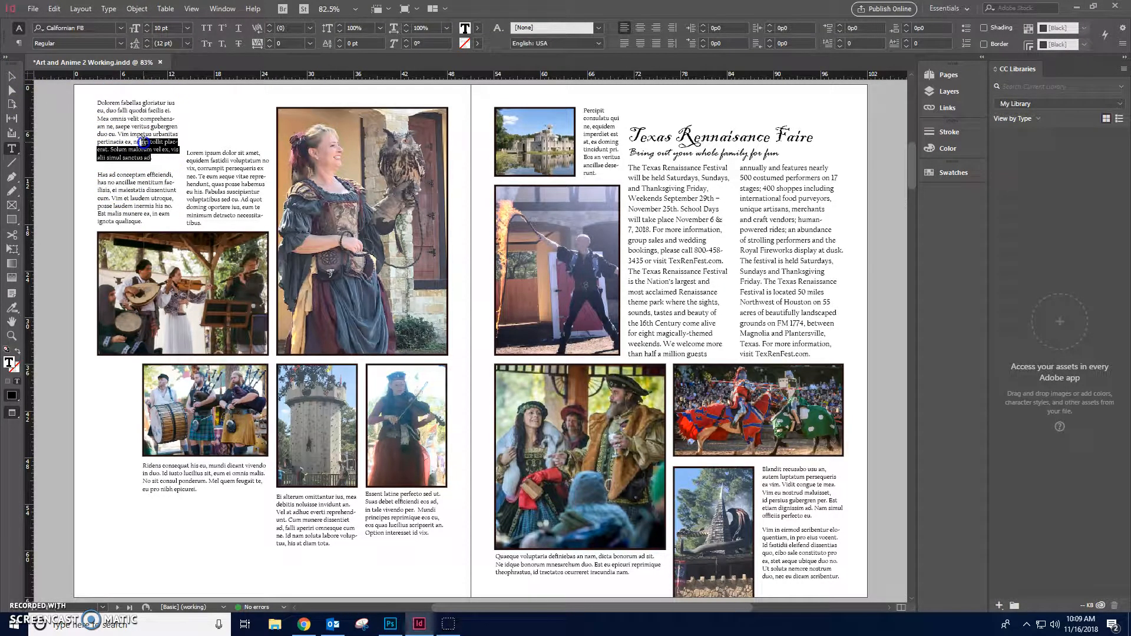
drag(128, 143, 131, 142)
click(153, 159)
drag(146, 158, 125, 141)
key(BackSpace)
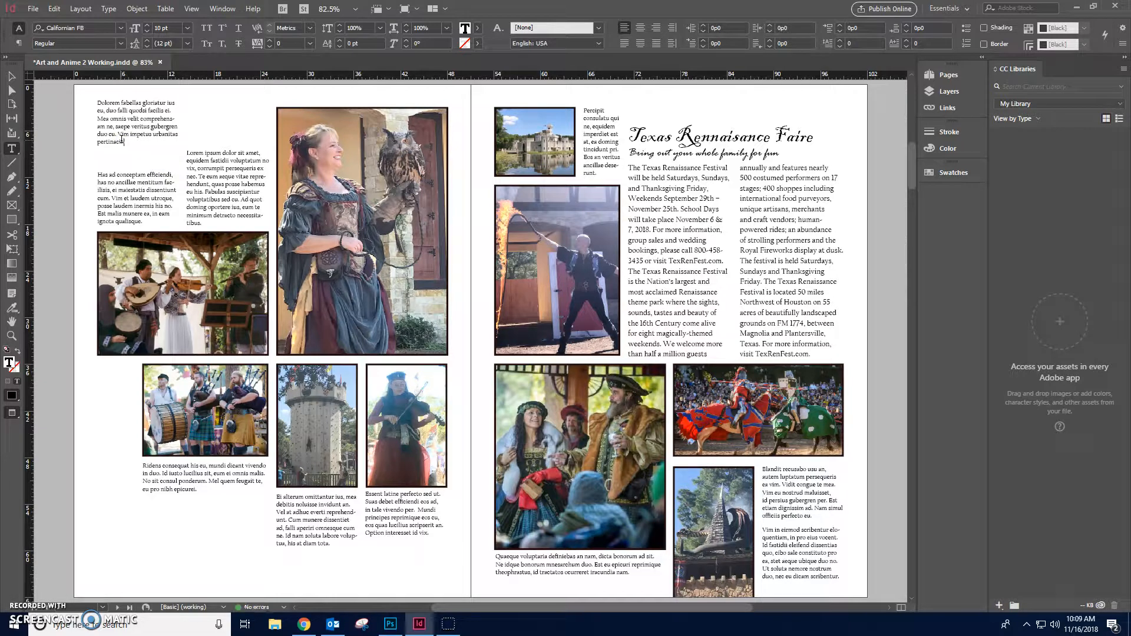
- Move the new caption frame onto the lower part of the fire performer photo and resize it to about 6p11 by 12p0
click(10, 67)
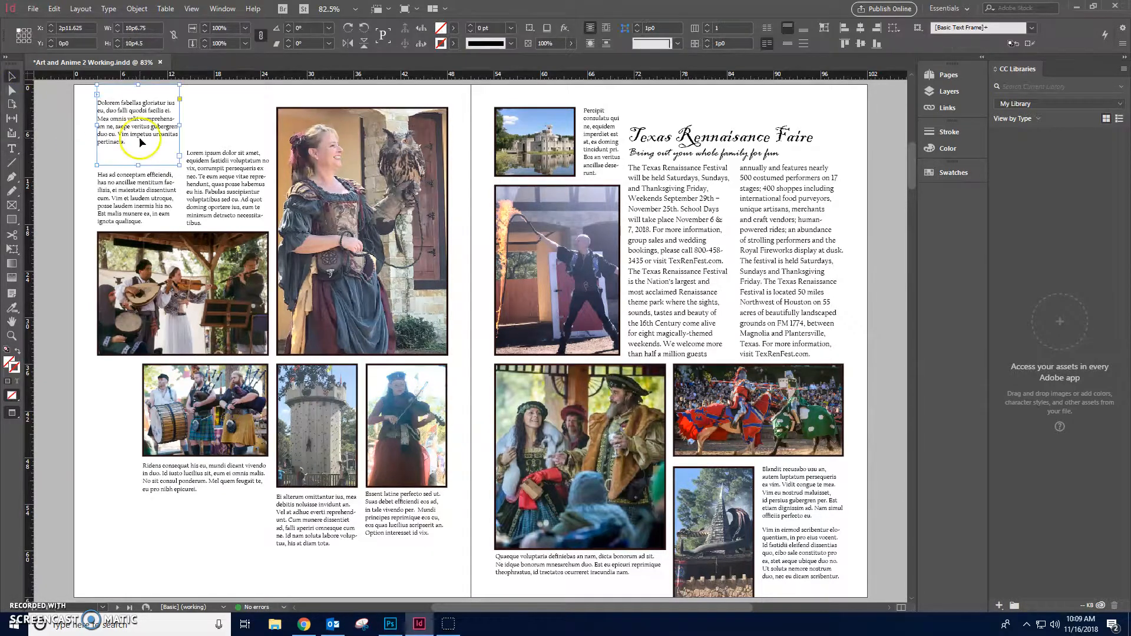
drag(139, 164, 567, 338)
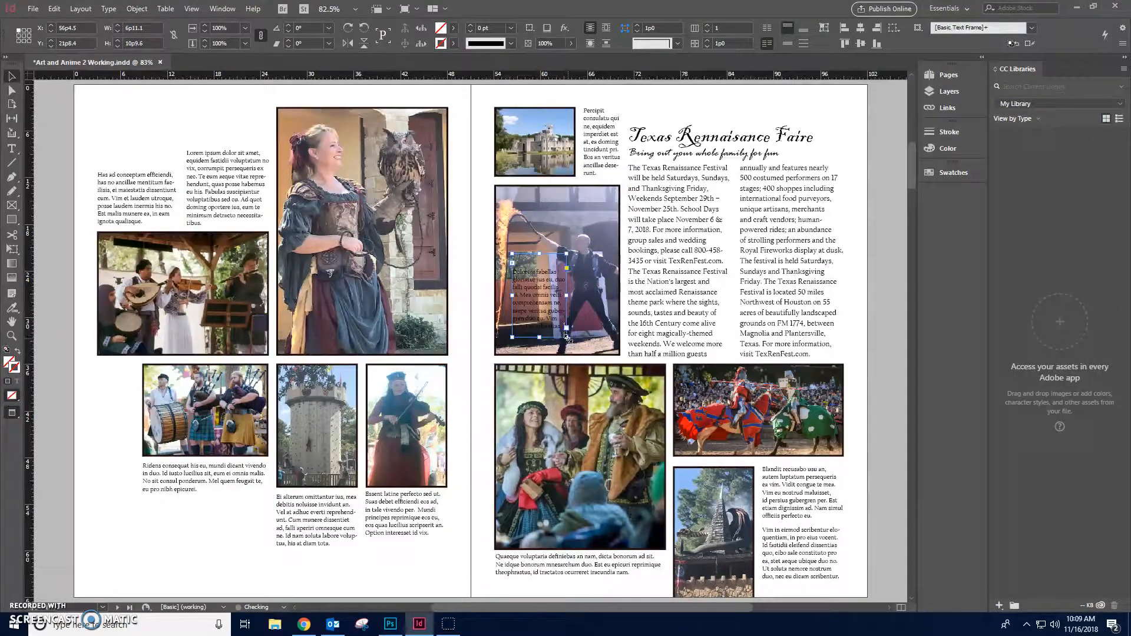
drag(539, 337, 546, 349)
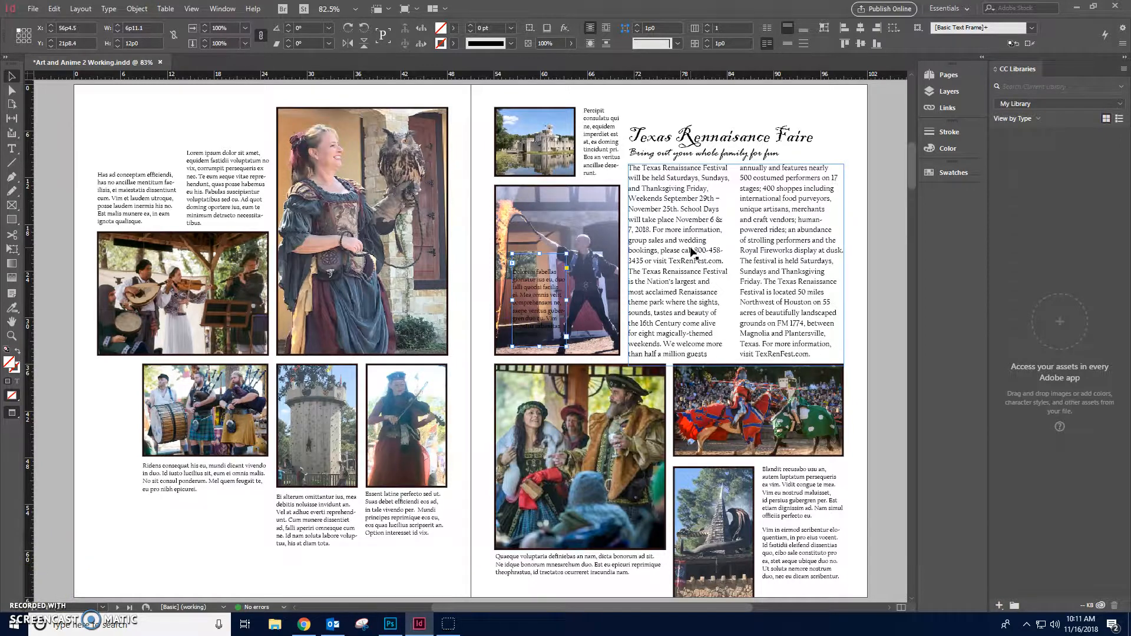
- Fill the caption frame on the fire performer photo with white (RGB 255, 255, 255)
click(529, 287)
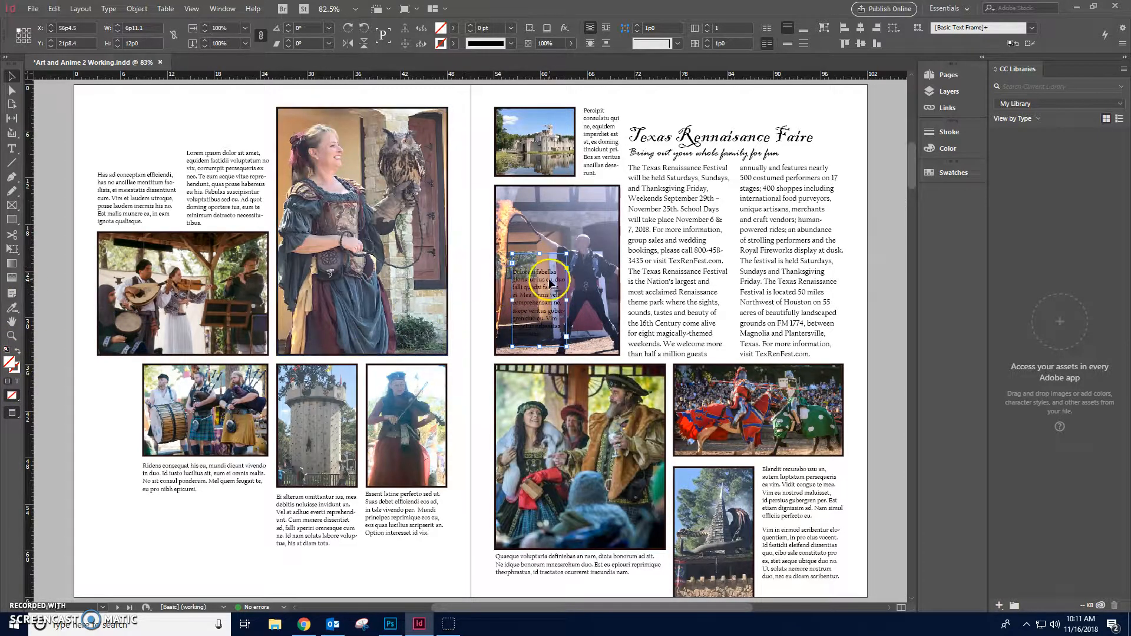
click(12, 76)
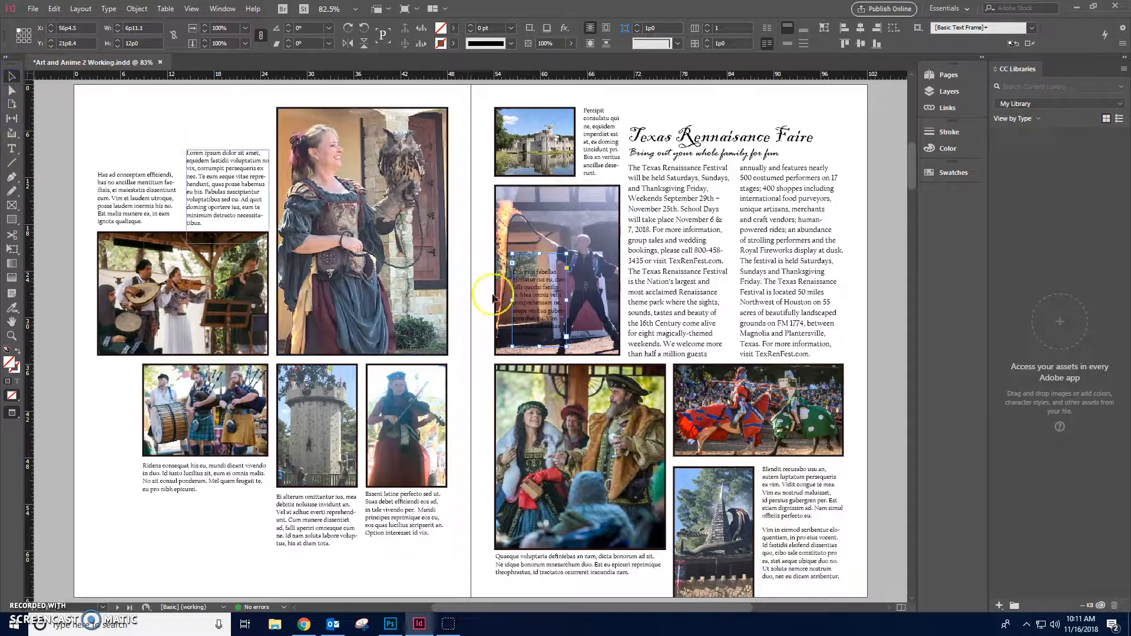
click(33, 380)
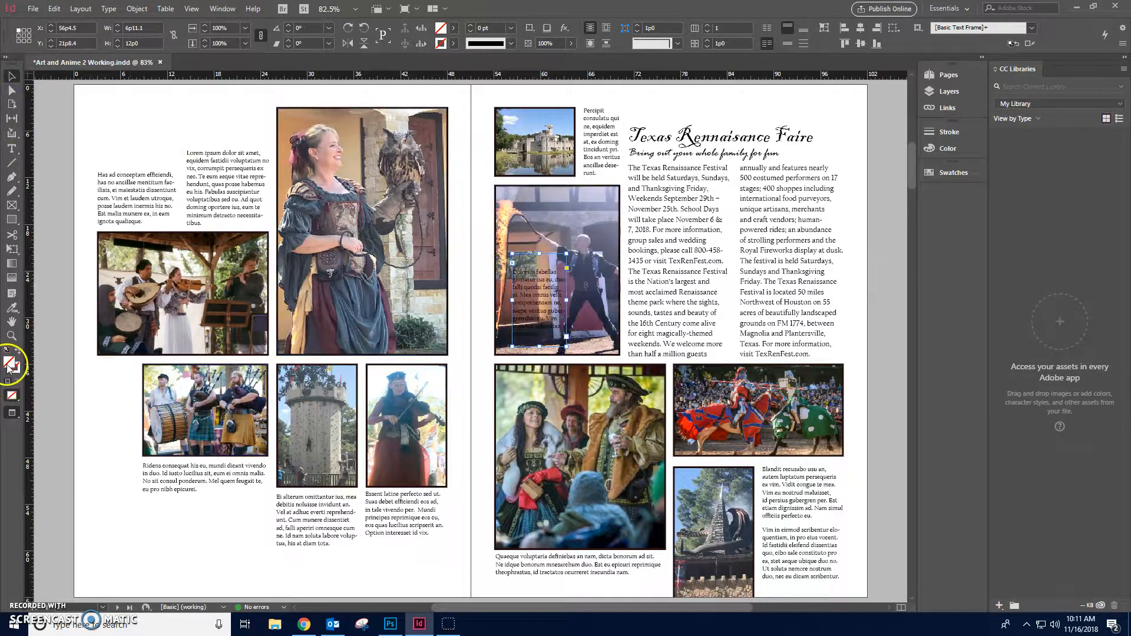
double_click(9, 364)
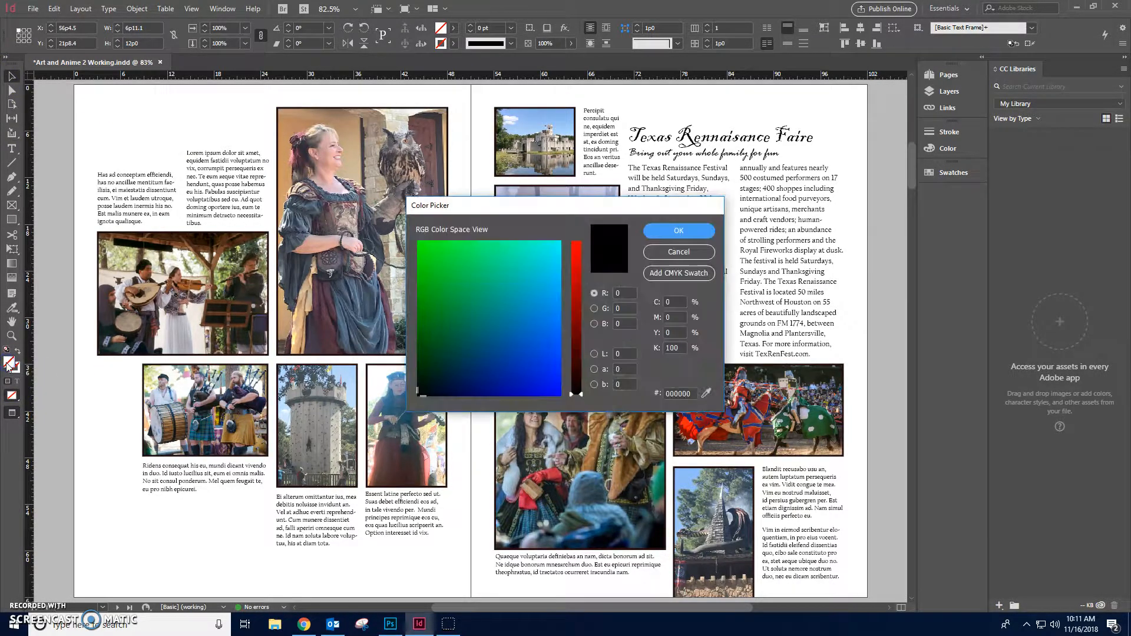
drag(452, 368, 572, 223)
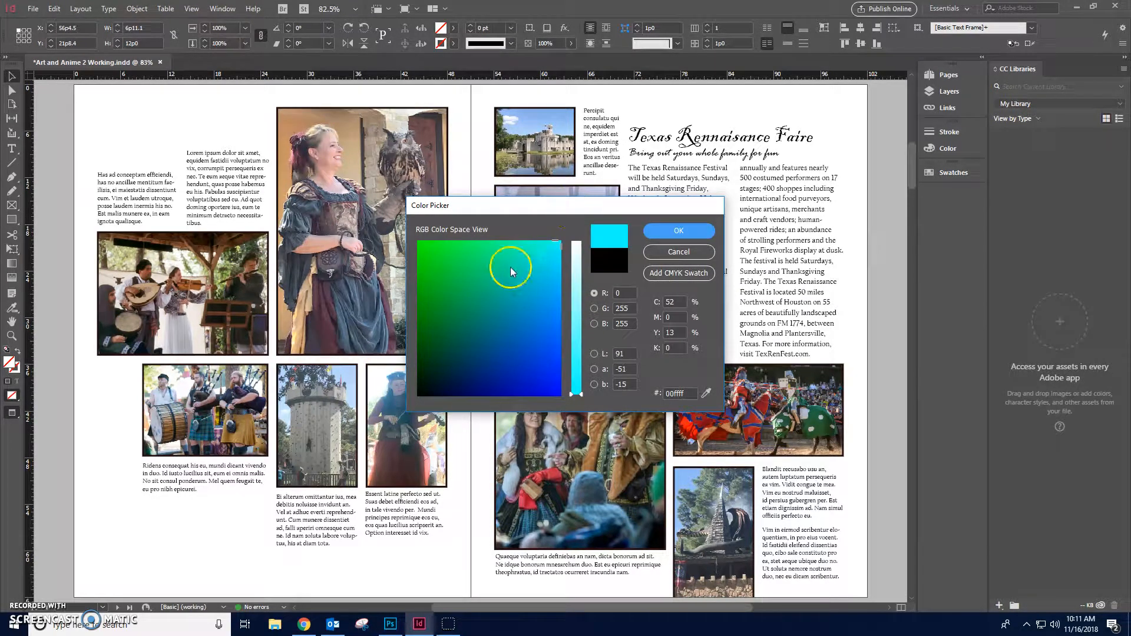
drag(580, 396, 579, 235)
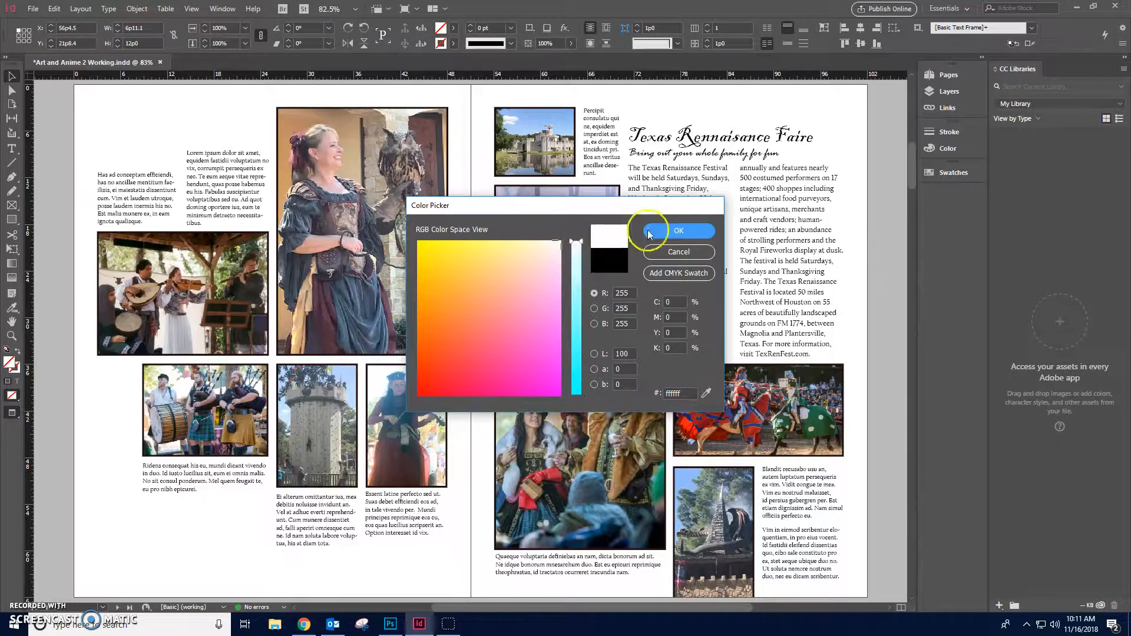
click(679, 231)
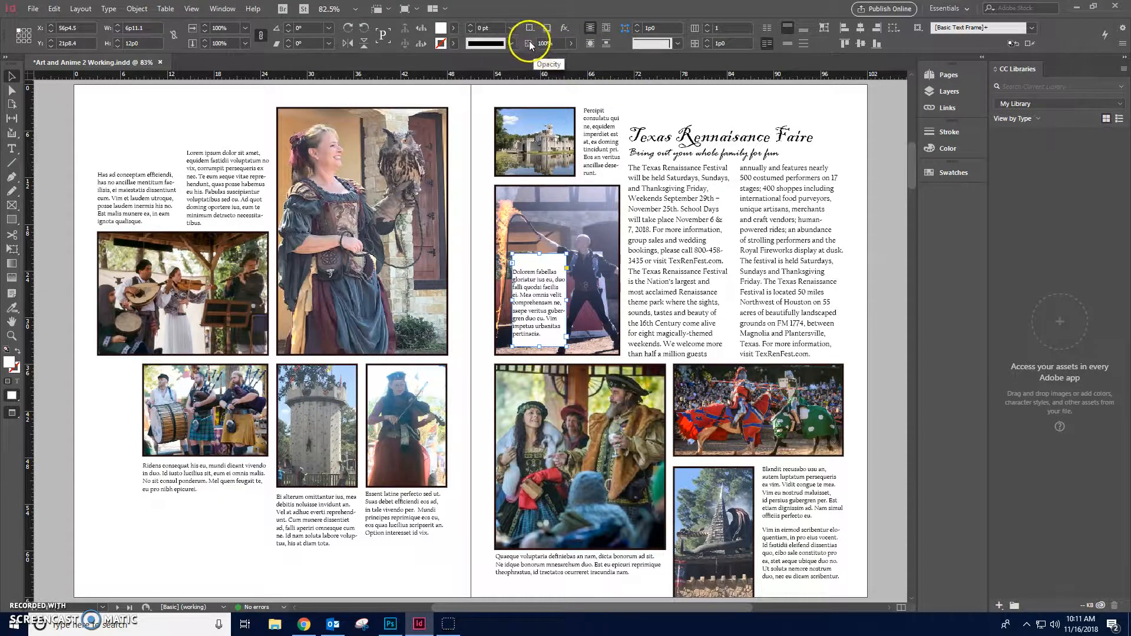
- Set the white caption frame's opacity to 50%
click(570, 44)
drag(572, 61, 544, 62)
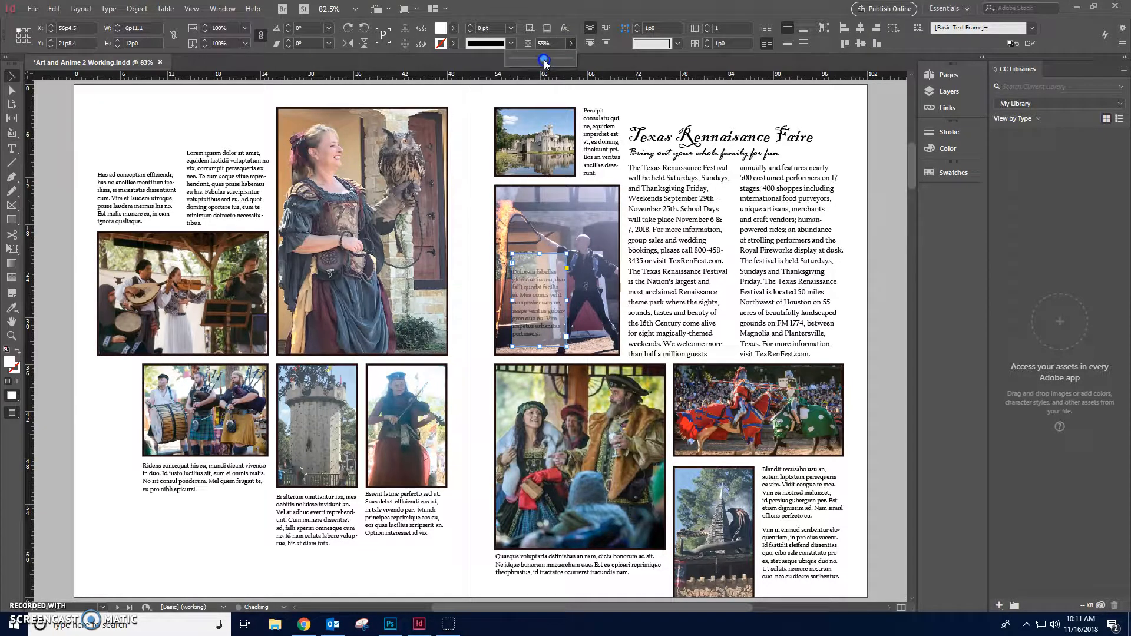
click(557, 44)
click(540, 43)
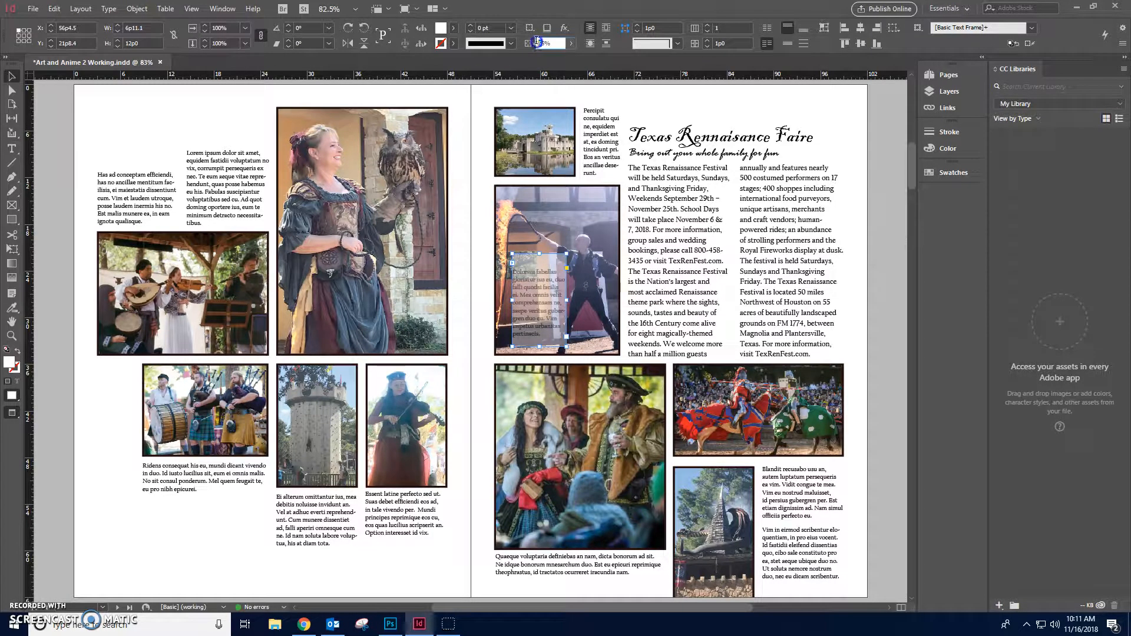
click(554, 45)
text(0)
key(Return)
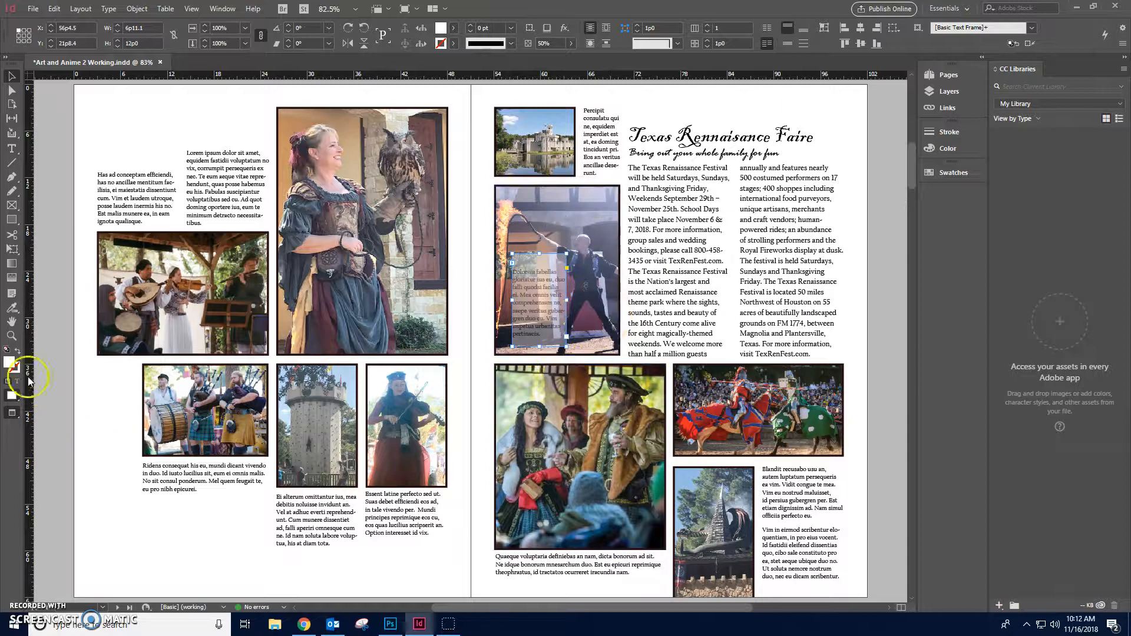
- Reshape the translucent caption frame to about 11p6 wide by 9p0 tall over the bottom of the fire performer photo
click(11, 337)
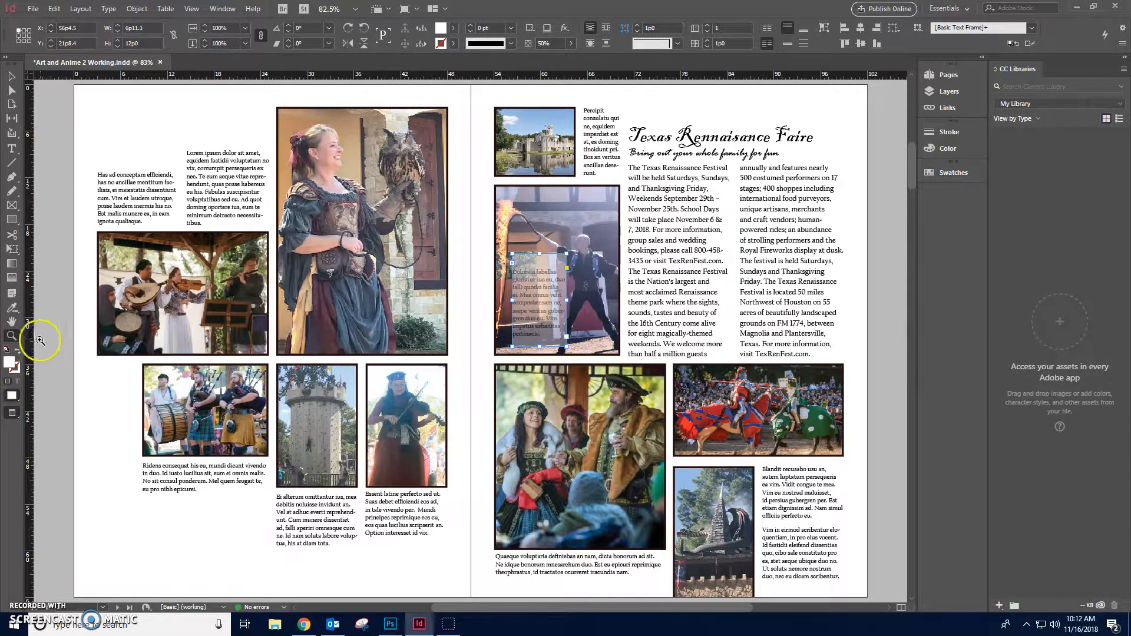
click(587, 286)
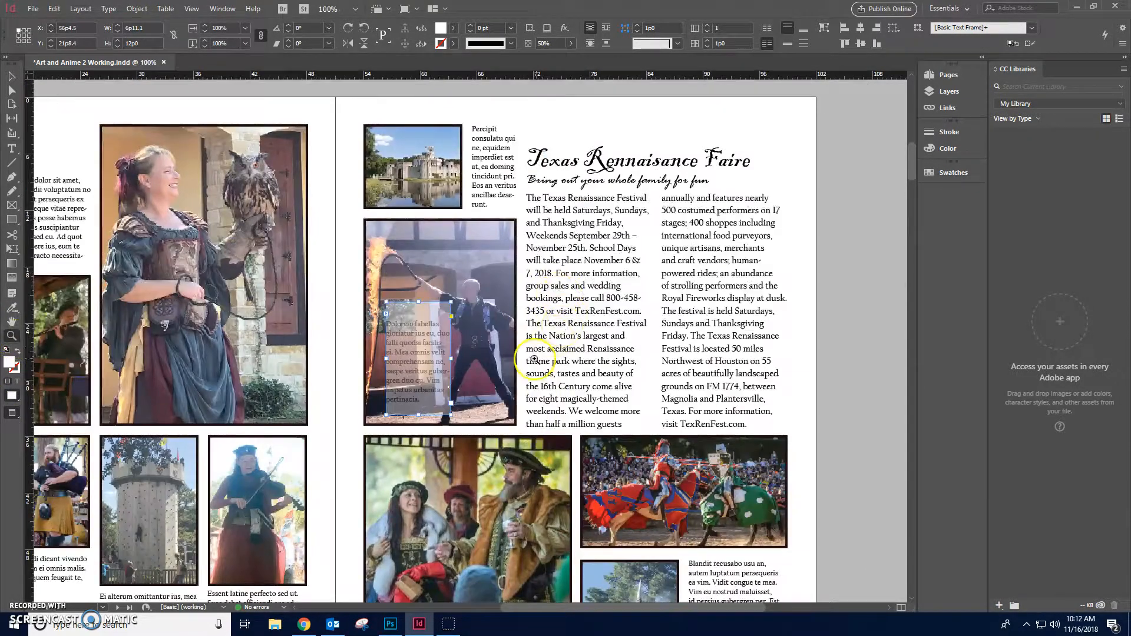
click(566, 283)
click(489, 425)
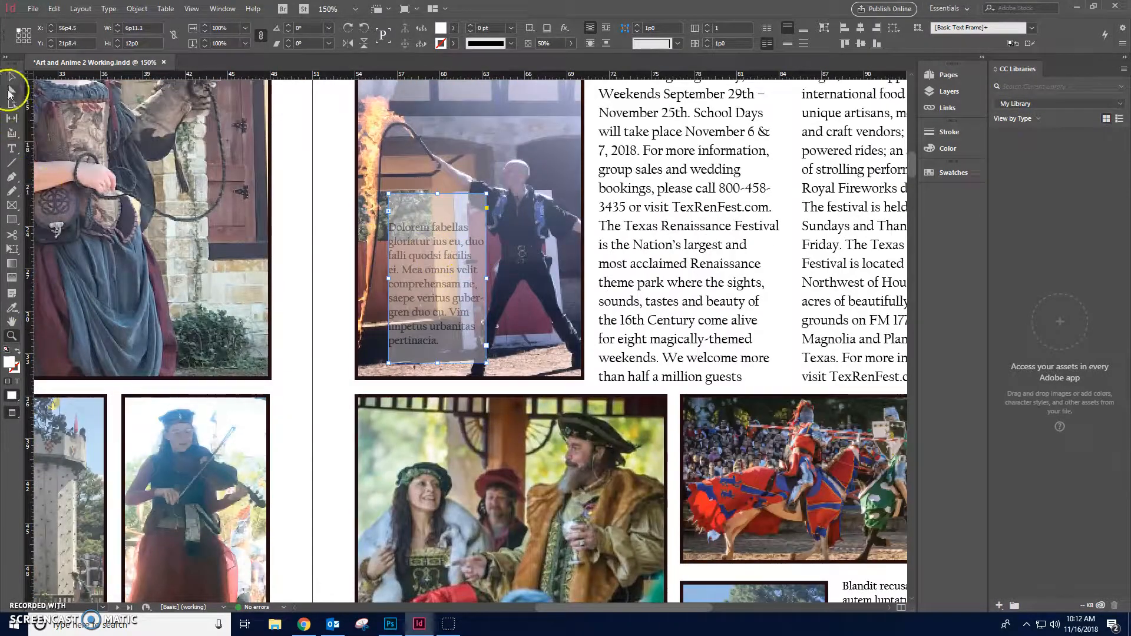
click(13, 77)
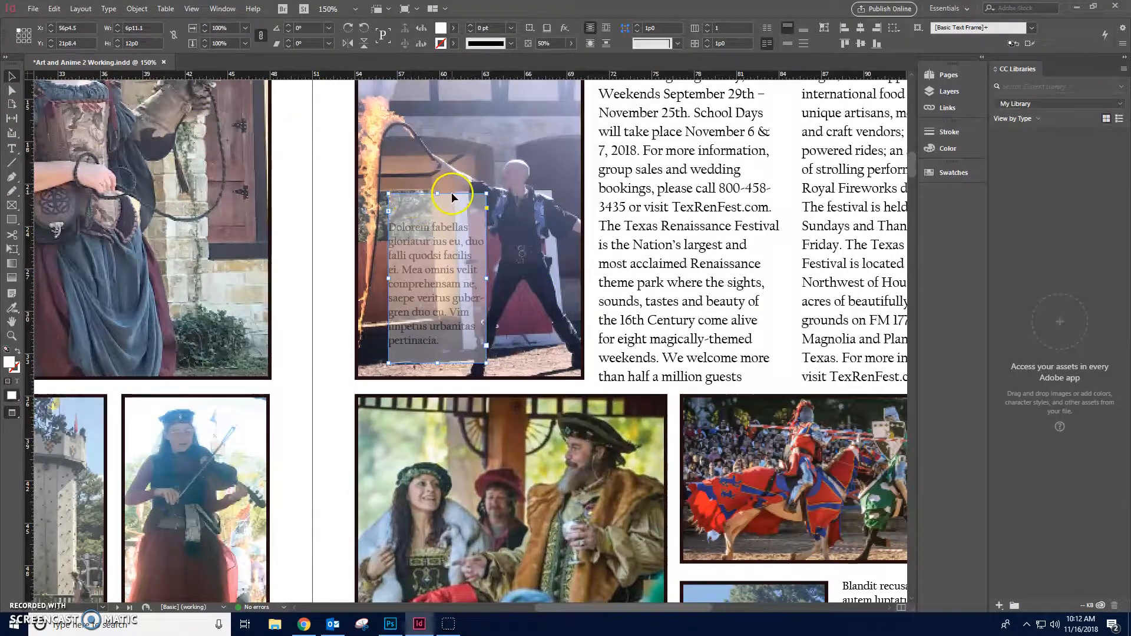
drag(428, 194, 430, 261)
drag(483, 311, 551, 310)
mouse_move(455, 321)
mouse_down()
mouse_move(426, 318)
mouse_move(436, 319)
mouse_up()
drag(457, 362, 456, 387)
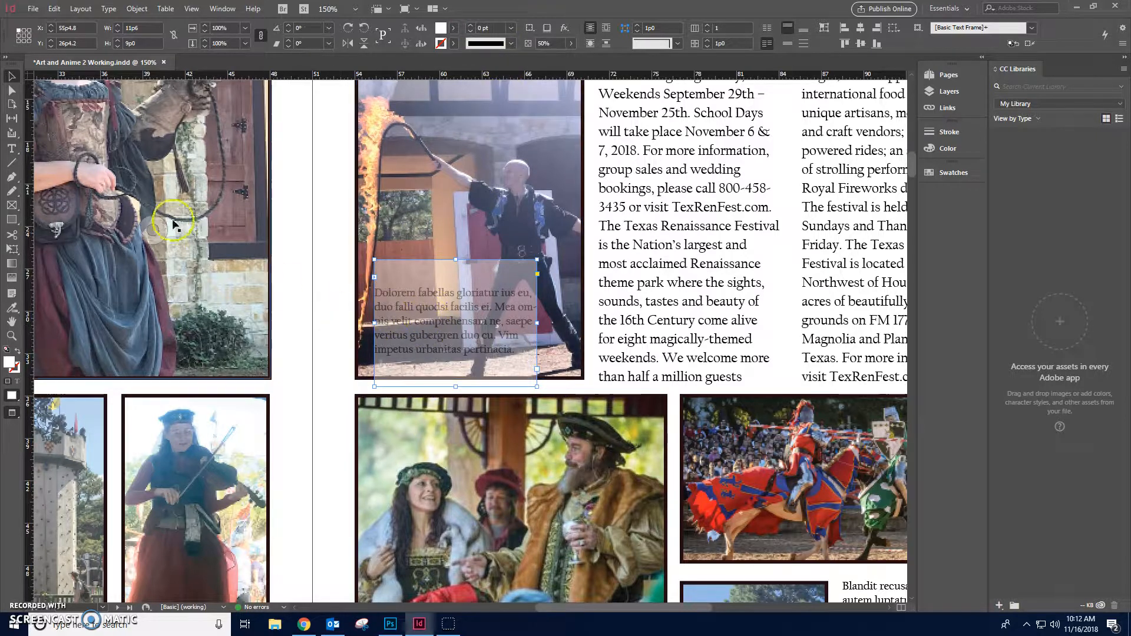
- Apply a 0p6 left indent to all the text in the translucent caption
click(11, 149)
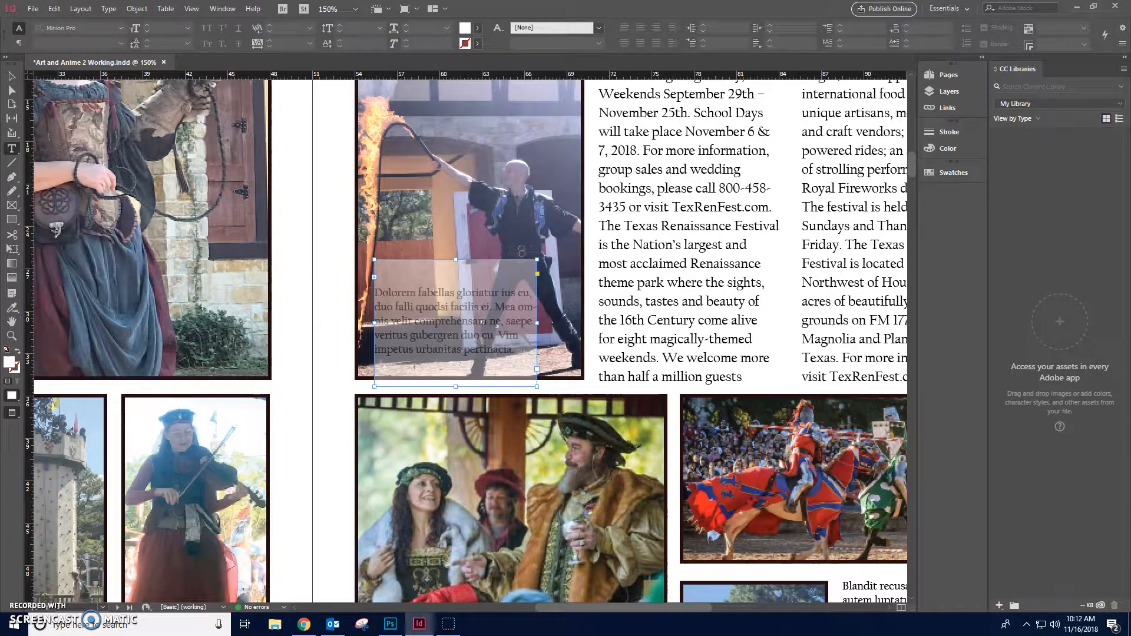
click(426, 305)
key(ctrl+a)
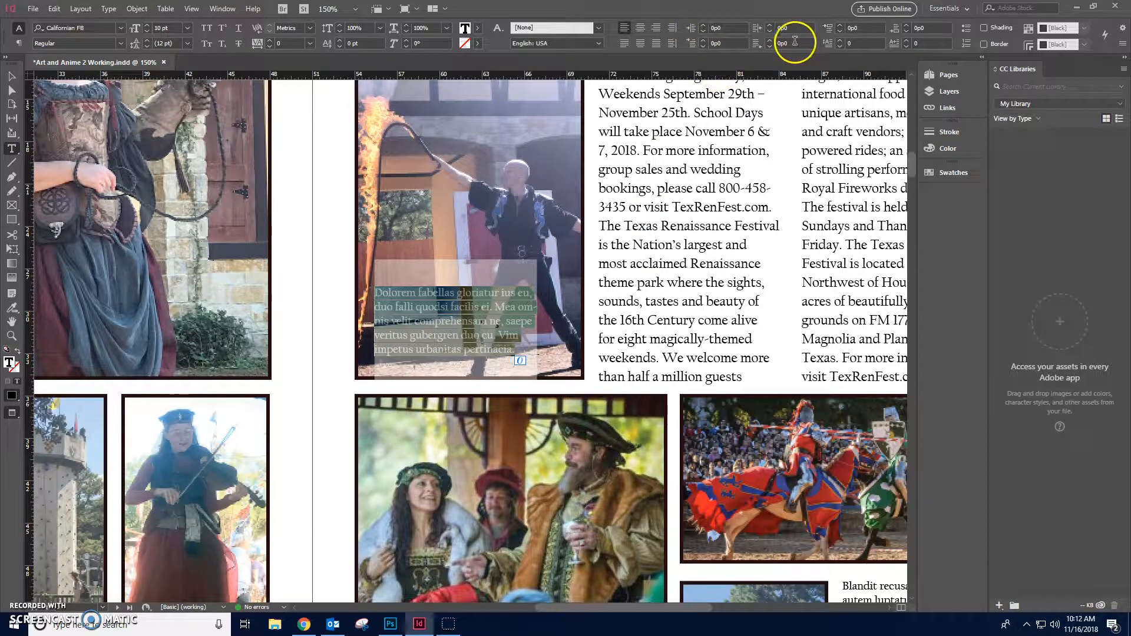
click(702, 26)
click(702, 26)
click(703, 26)
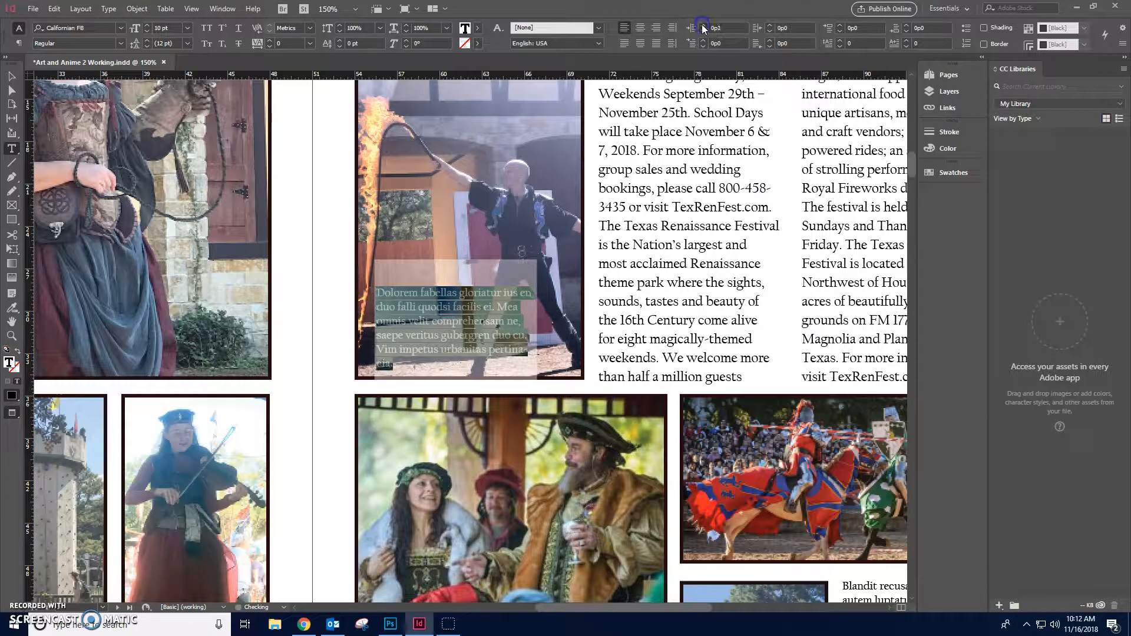
click(702, 26)
click(702, 26)
click(703, 26)
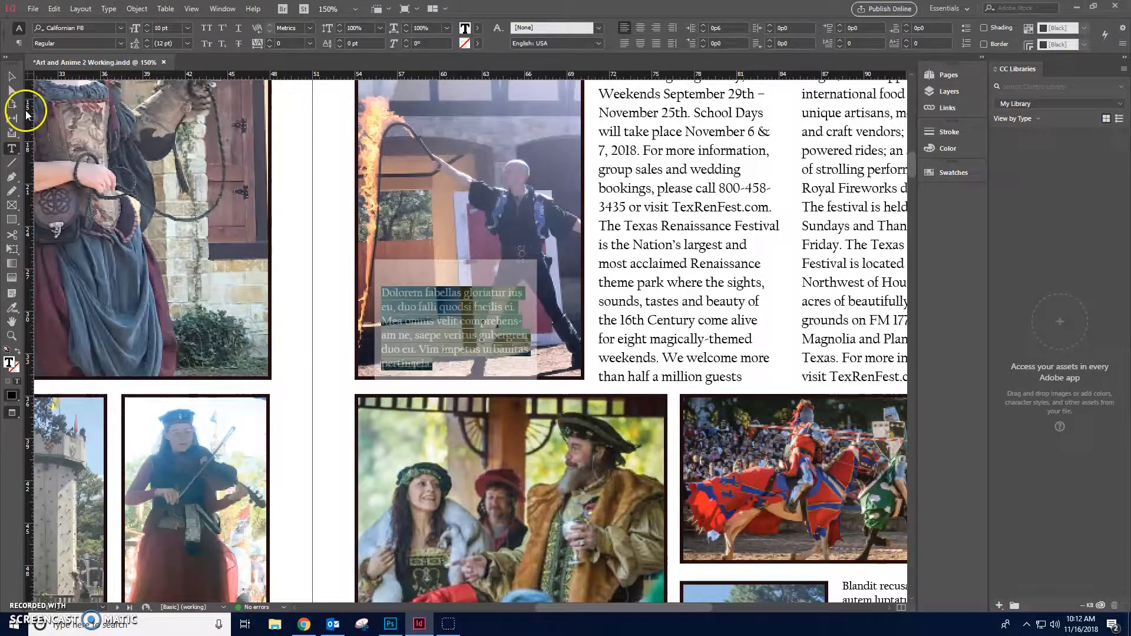
- Raise the caption frame's bottom edge to the photo's bottom border, making the frame about 8p2 tall
click(9, 78)
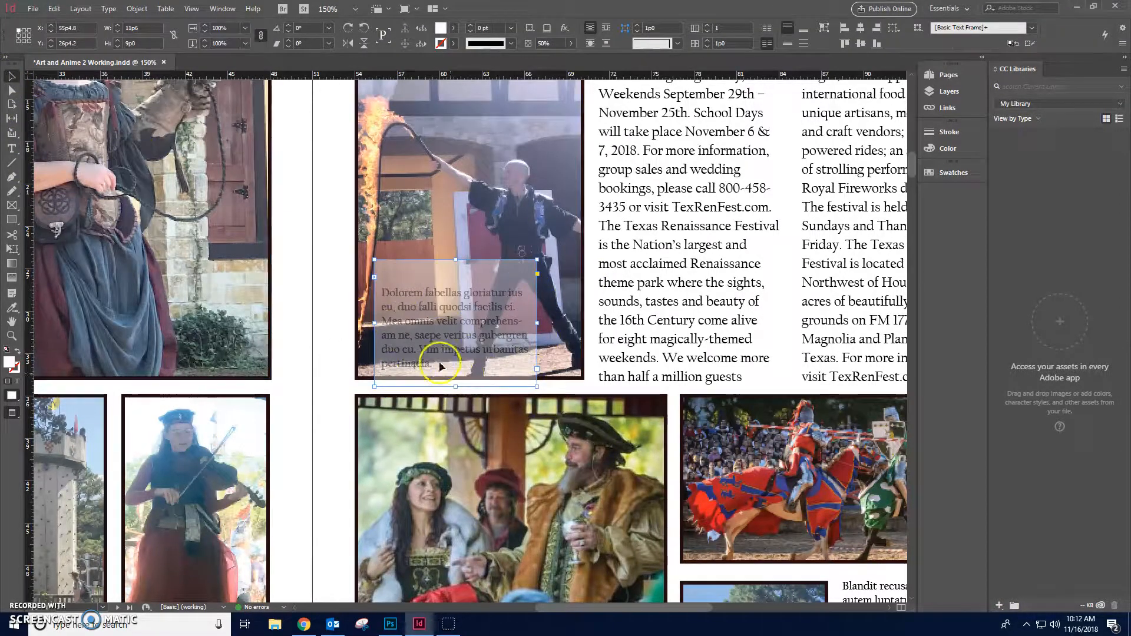
drag(456, 387, 455, 376)
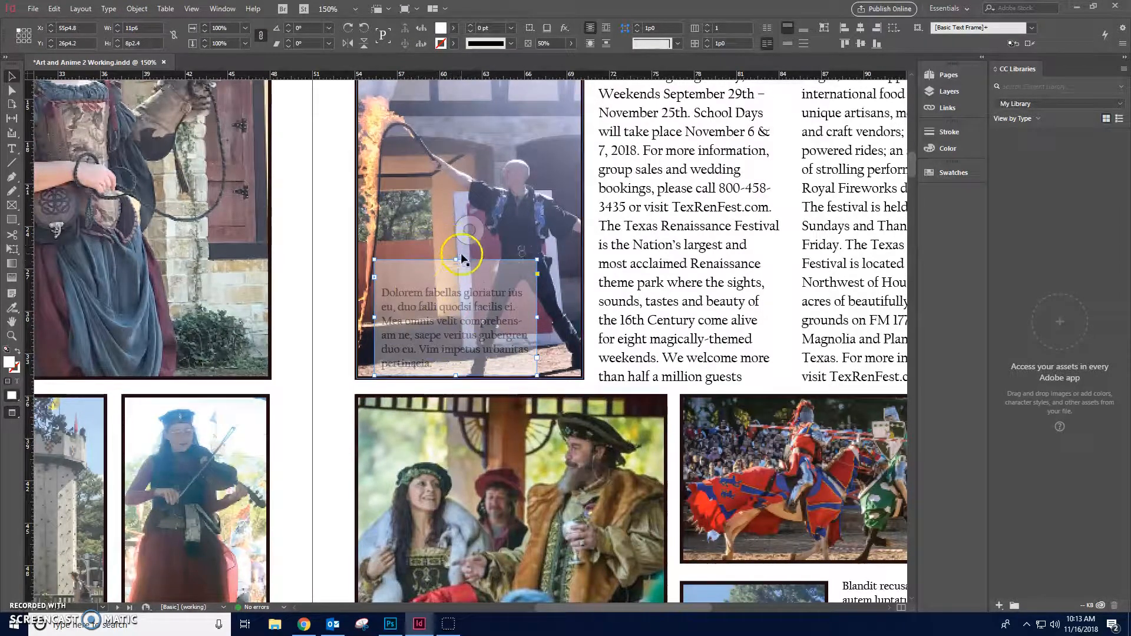
- Try lowering the caption frame's top edge to make it about 6p10 tall, and undo the change
drag(455, 259, 456, 280)
click(465, 328)
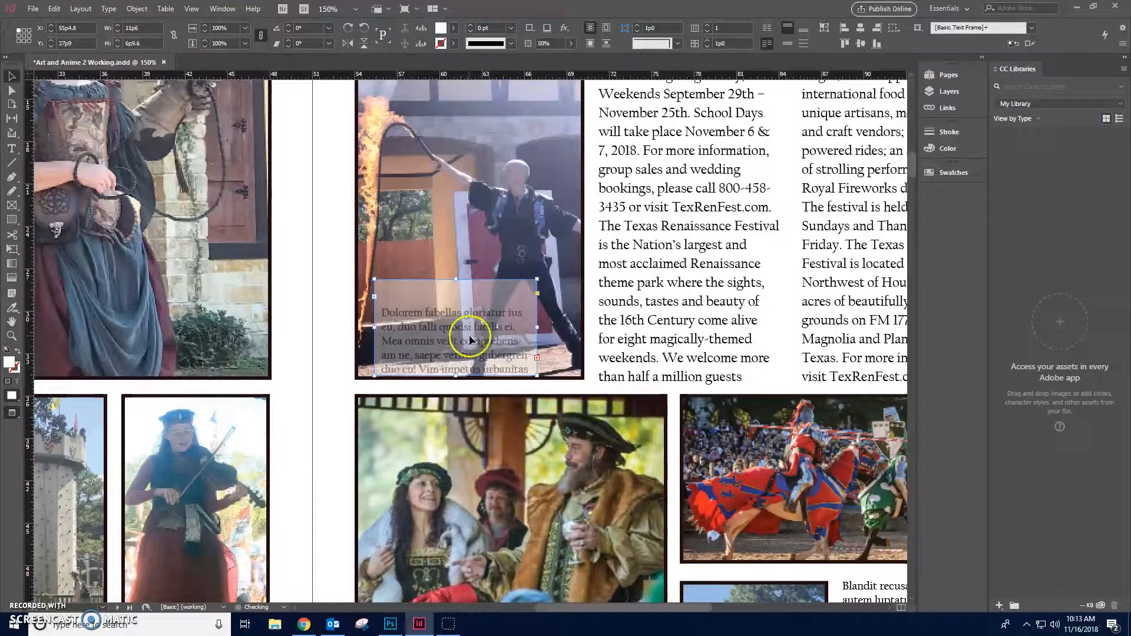
click(54, 8)
click(89, 22)
- Remove the extra empty line above the translucent caption's text, leaving a single blank line at its start
click(379, 288)
double_click(383, 295)
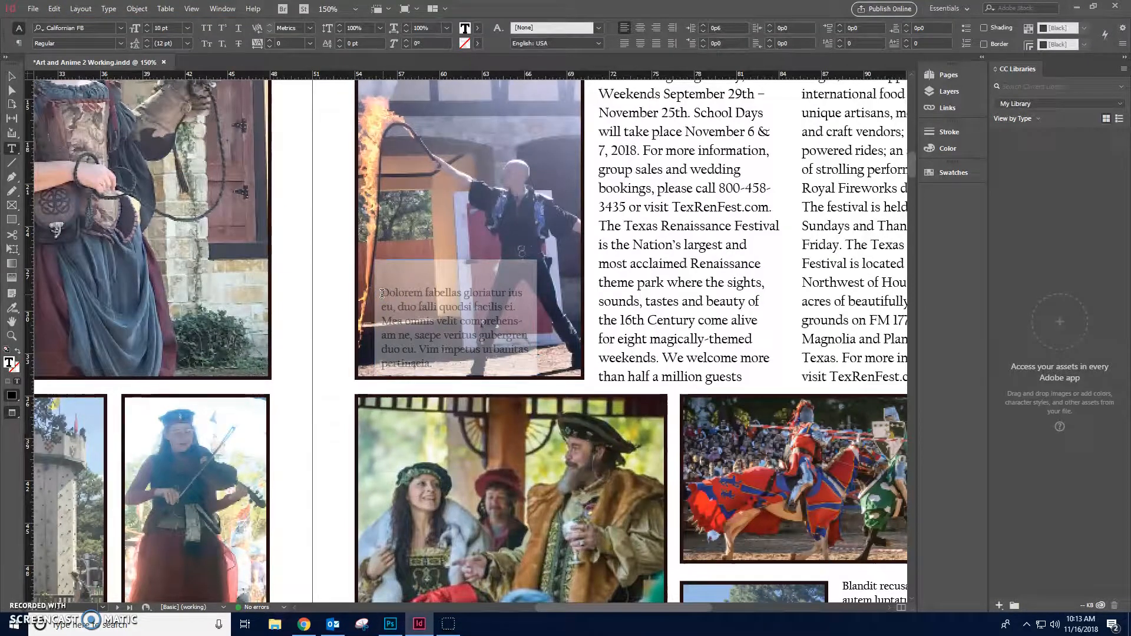
click(383, 294)
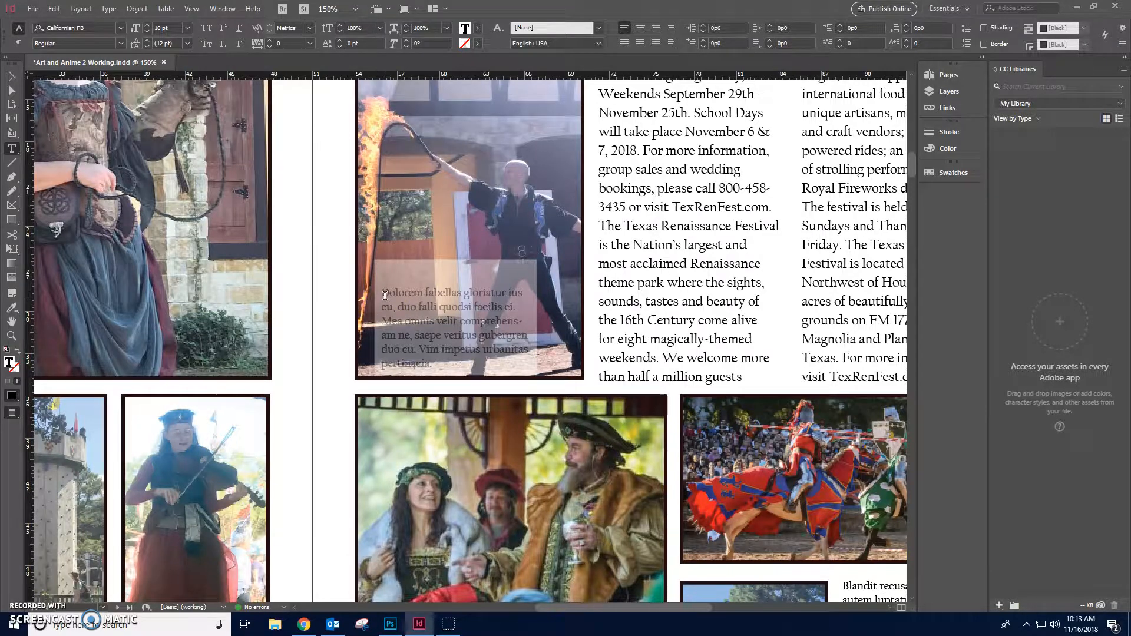
key(BackSpace)
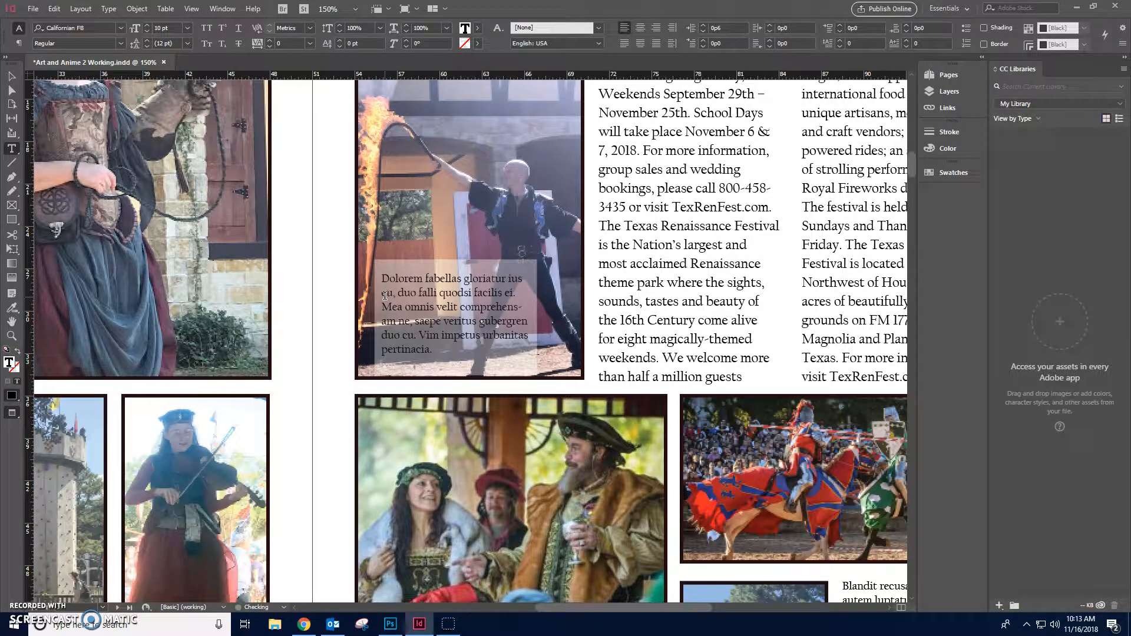
key(BackSpace)
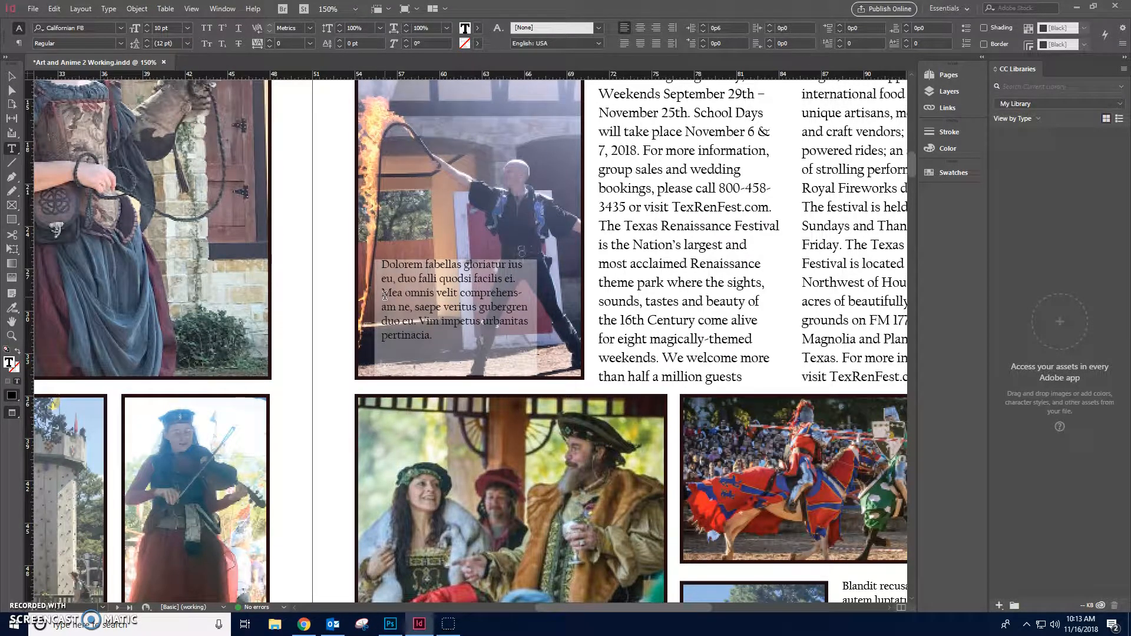
key(Return)
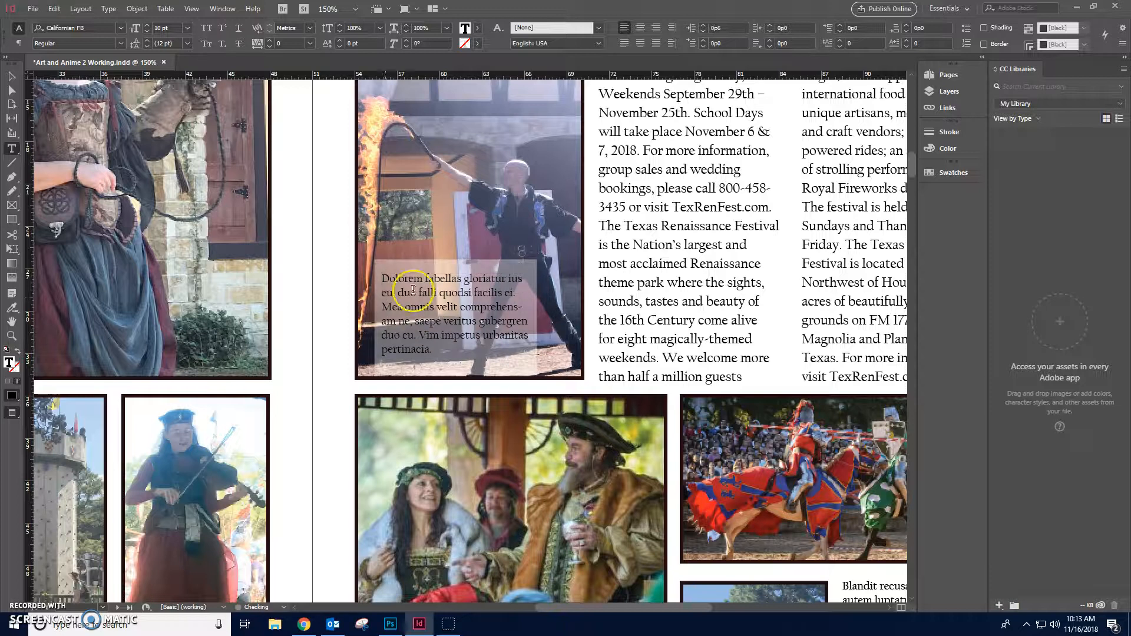
- Shorten the caption frame from its bottom edge to about 7p8 tall and nudge it down toward the photo's lower border
click(10, 77)
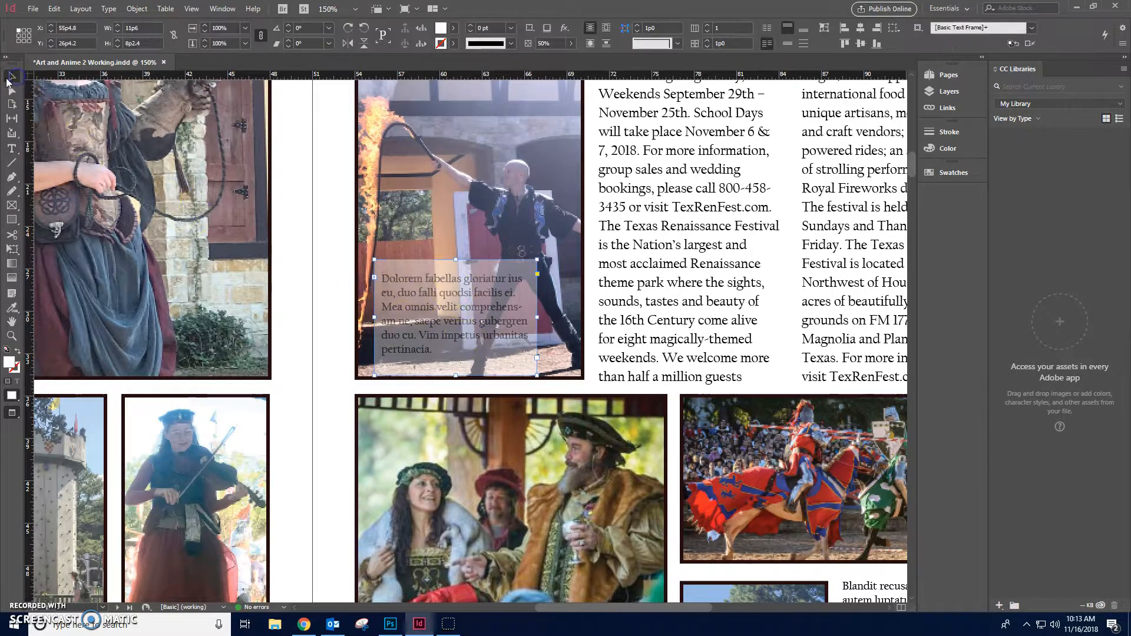
click(455, 376)
drag(455, 376, 460, 369)
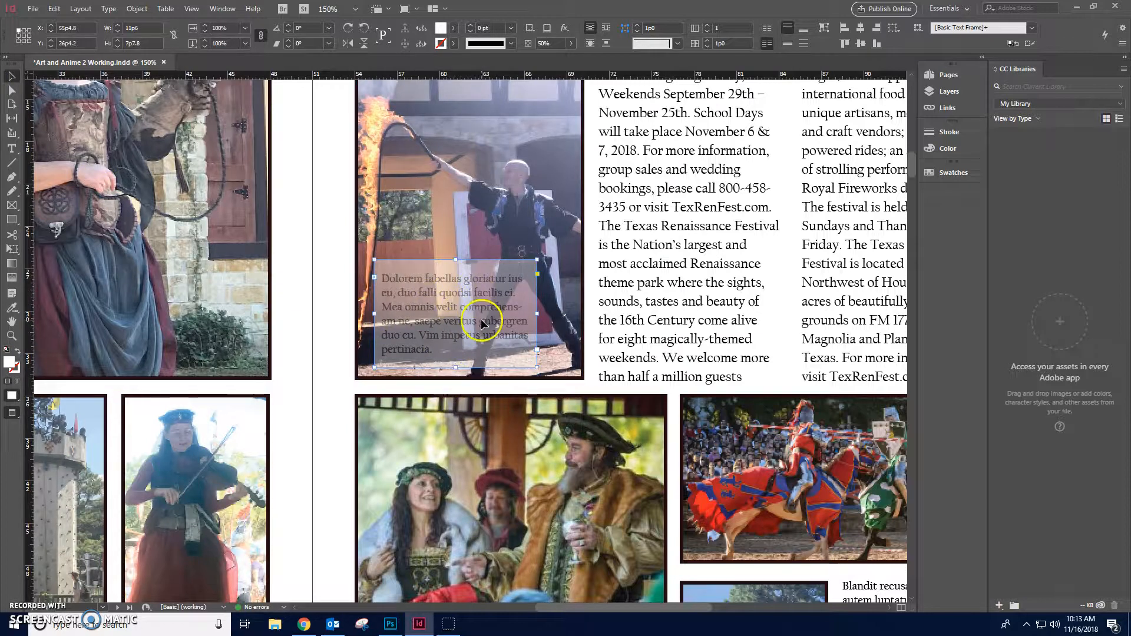
drag(492, 330, 493, 335)
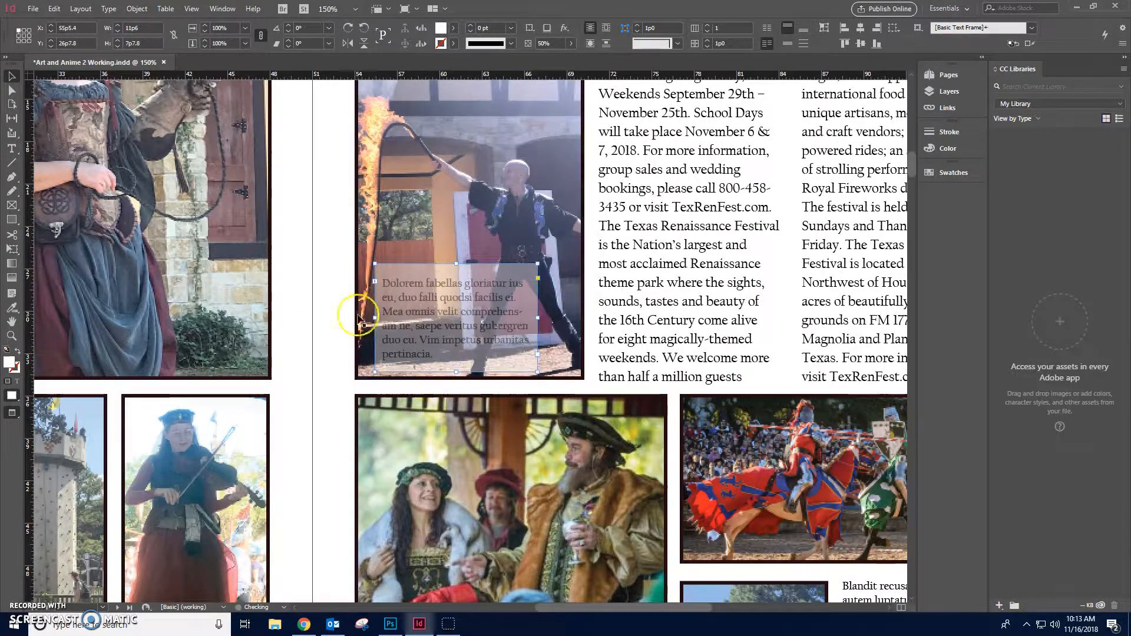
- Delete the last sentence, "Vim impetus urbanitas pertinacia.", from the translucent caption
scroll(558, 351, up, 3)
scroll(558, 351, up, 1)
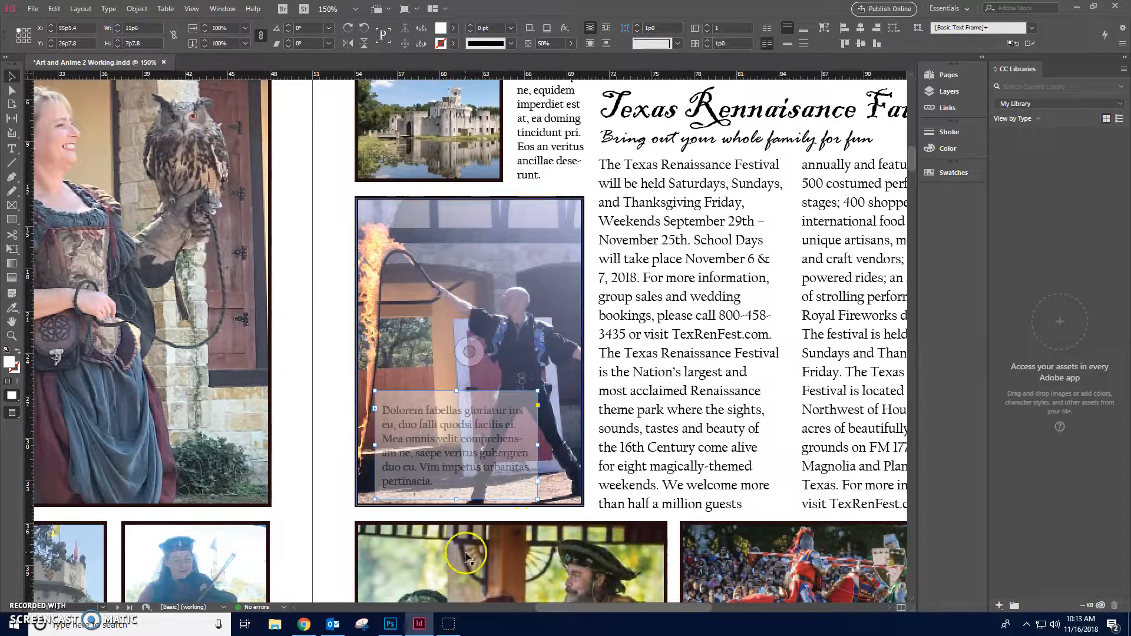
double_click(416, 469)
drag(421, 465, 452, 489)
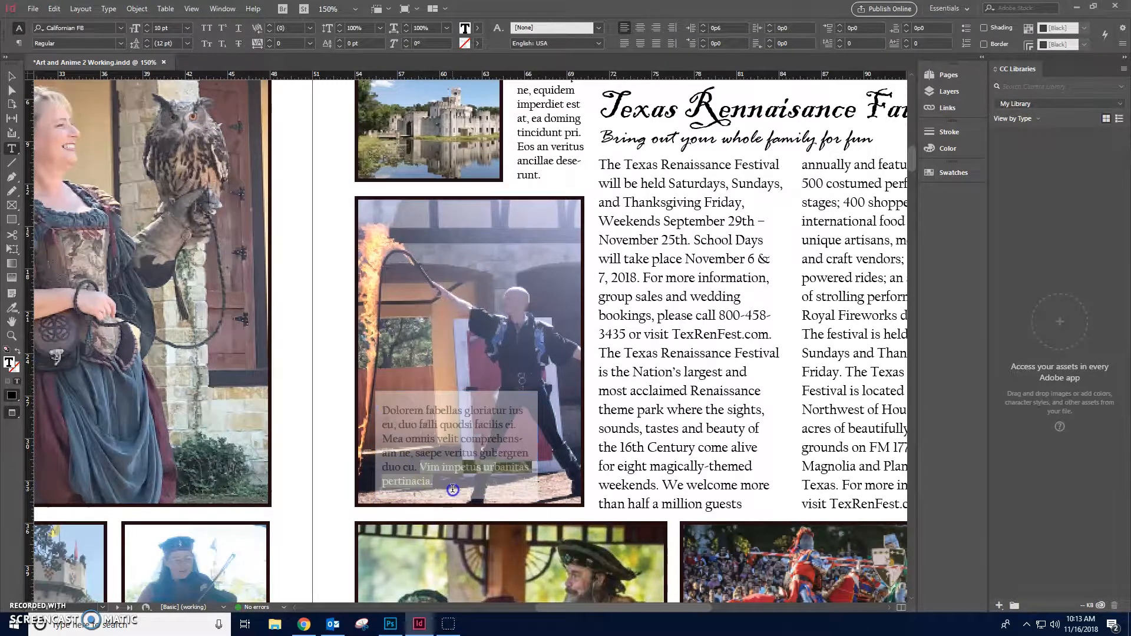
key(BackSpace)
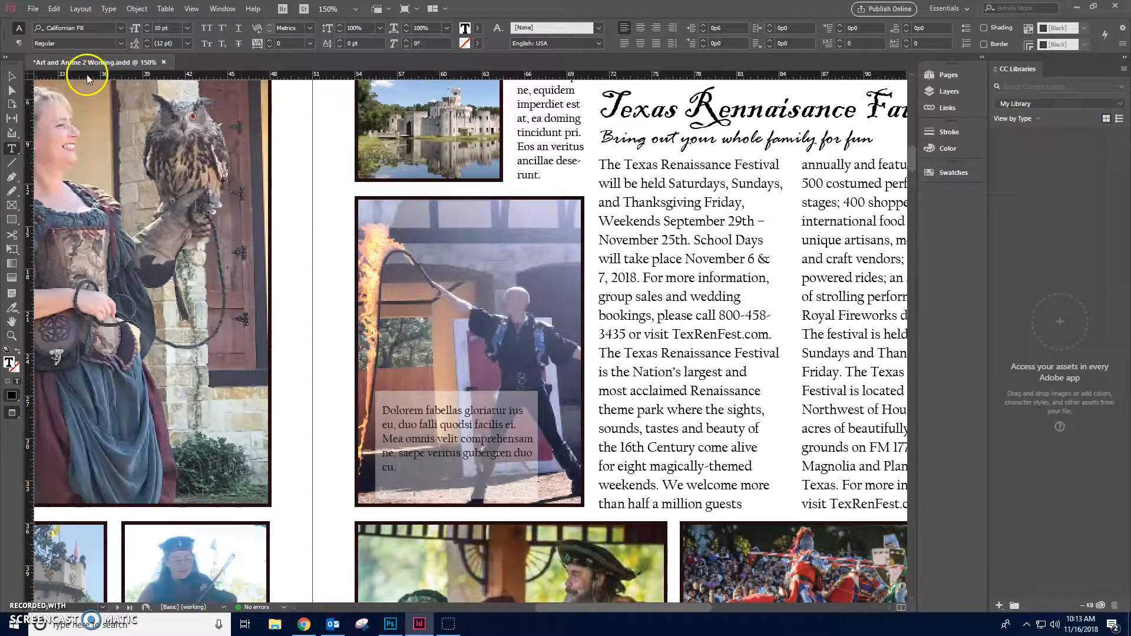
- Shorten the caption frame to about 6p7 tall and move it to the upper-right corner of the fire performer photo
click(12, 76)
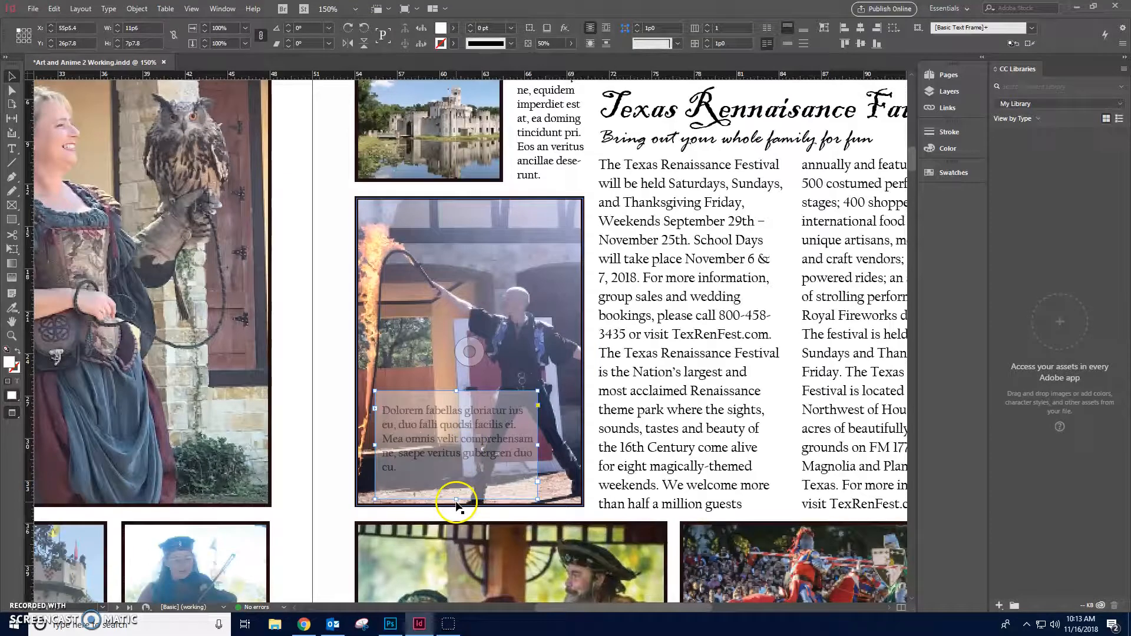
drag(456, 499, 459, 487)
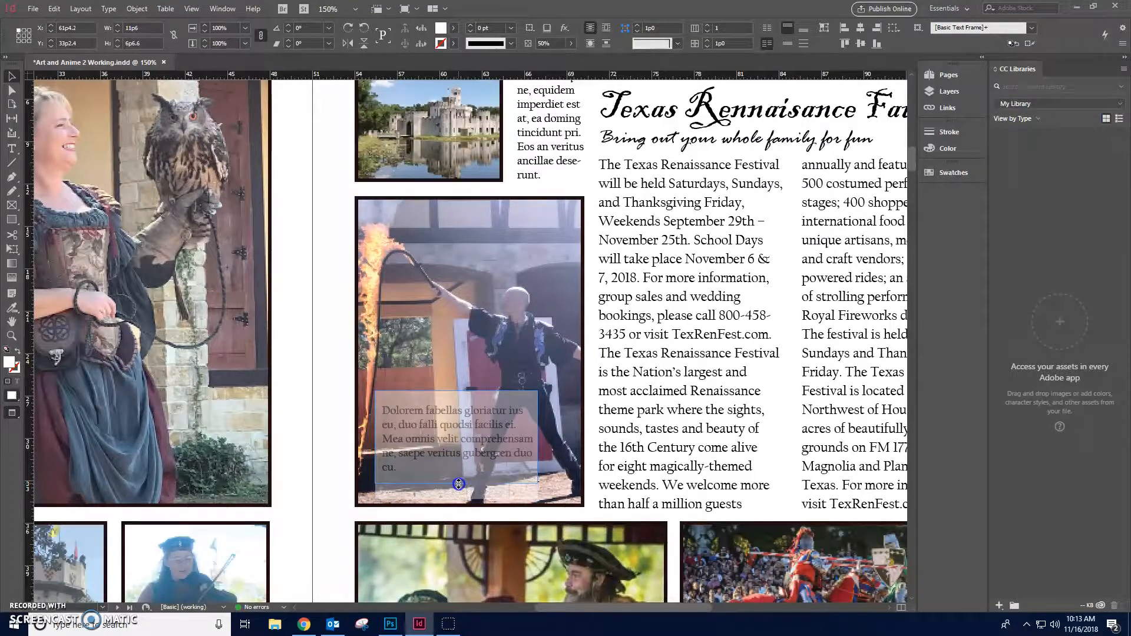
drag(460, 439, 485, 255)
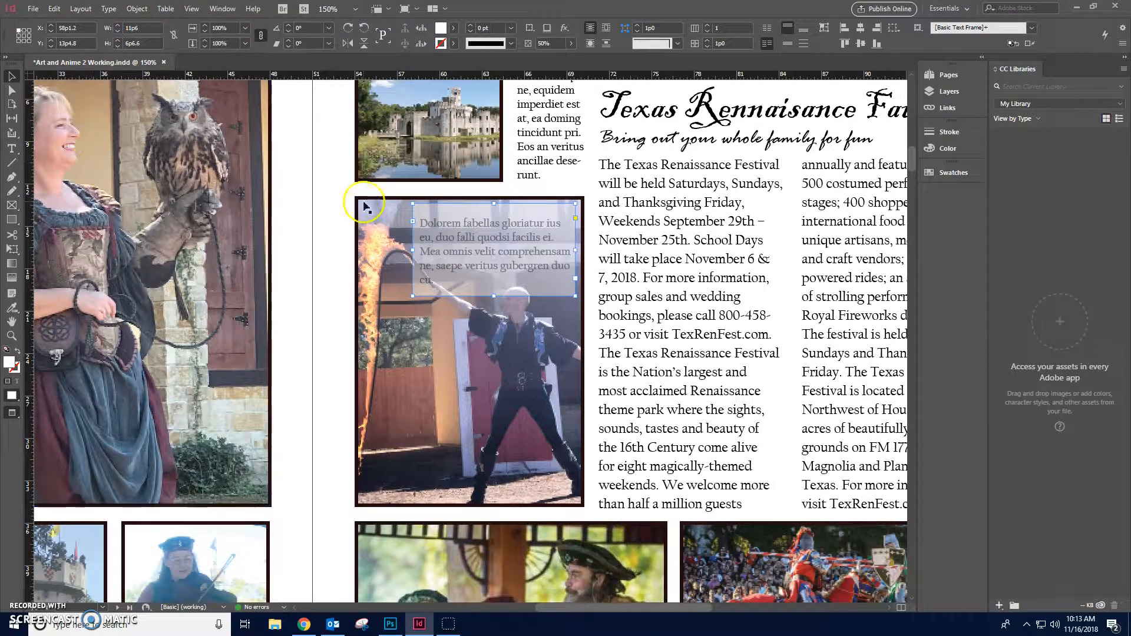
drag(488, 202, 487, 203)
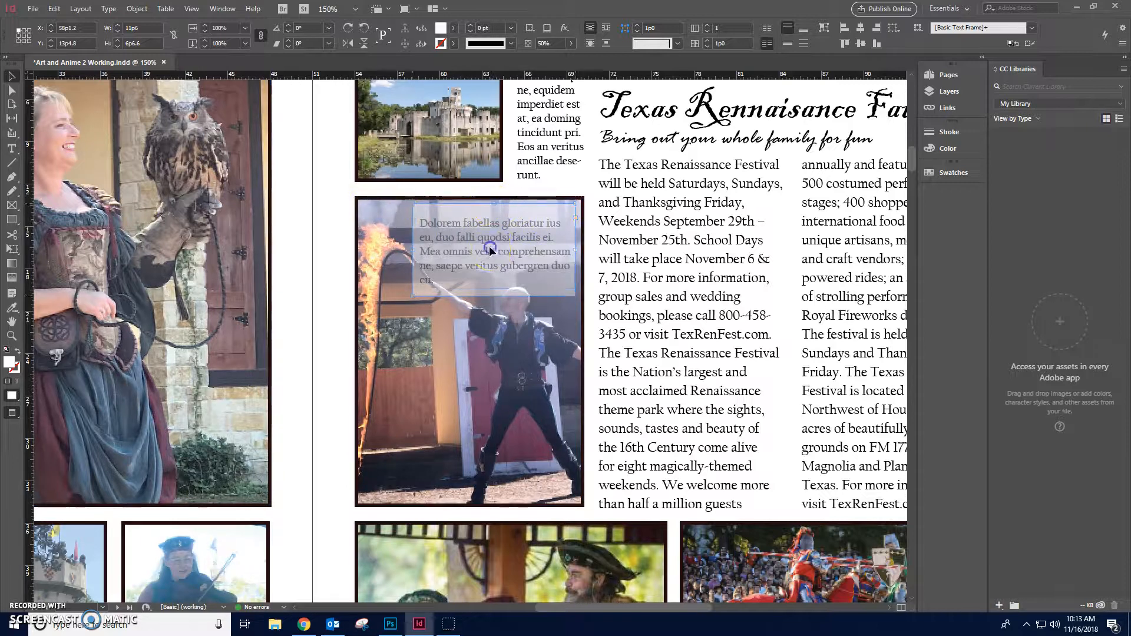
drag(489, 253, 489, 252)
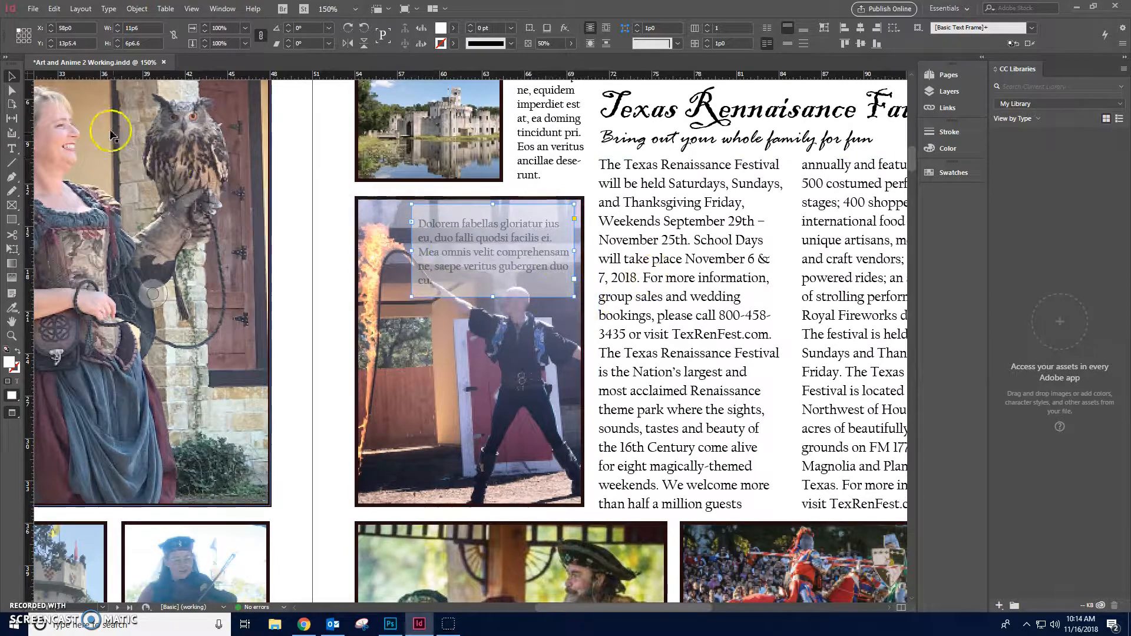
- Delete the letters "hensam" from "comprehensam" in the caption's third line
click(12, 148)
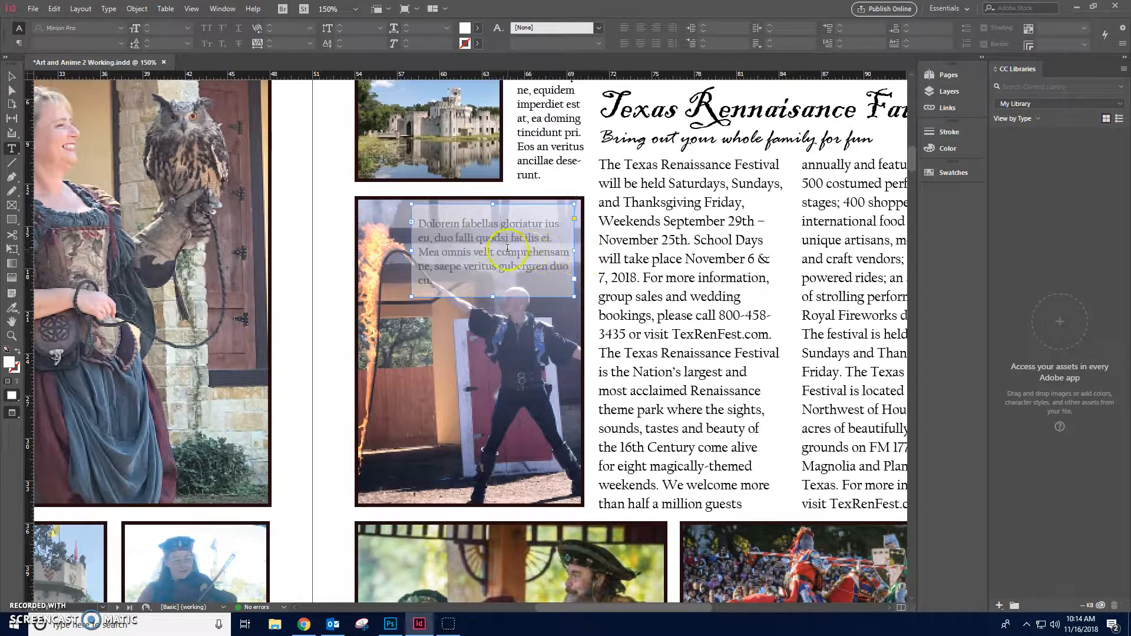
drag(534, 253, 569, 255)
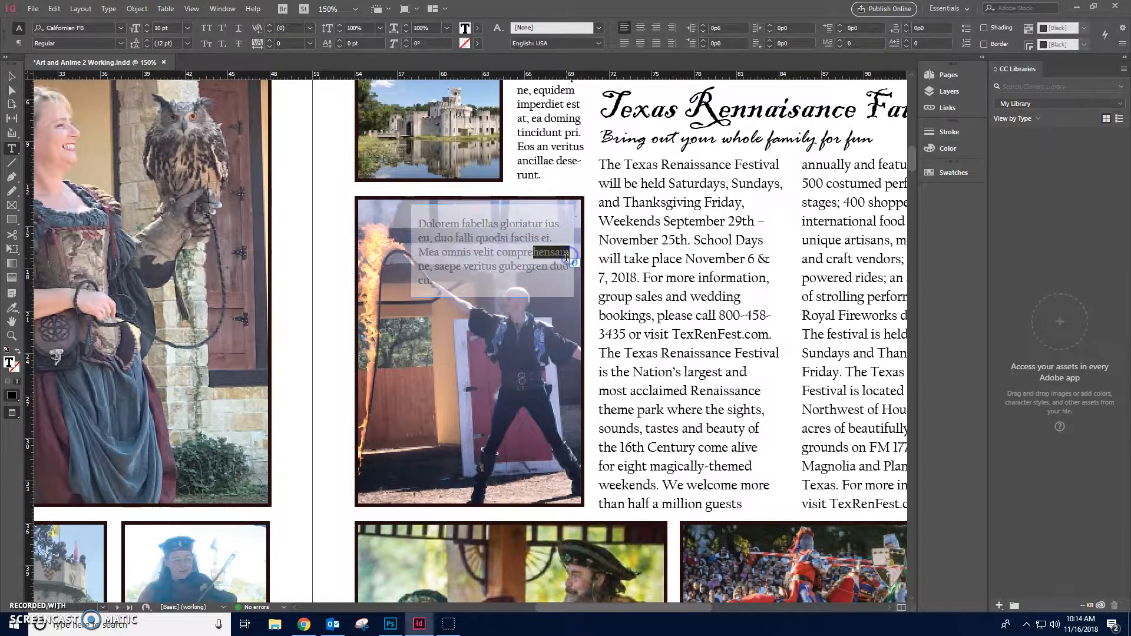
key(BackSpace)
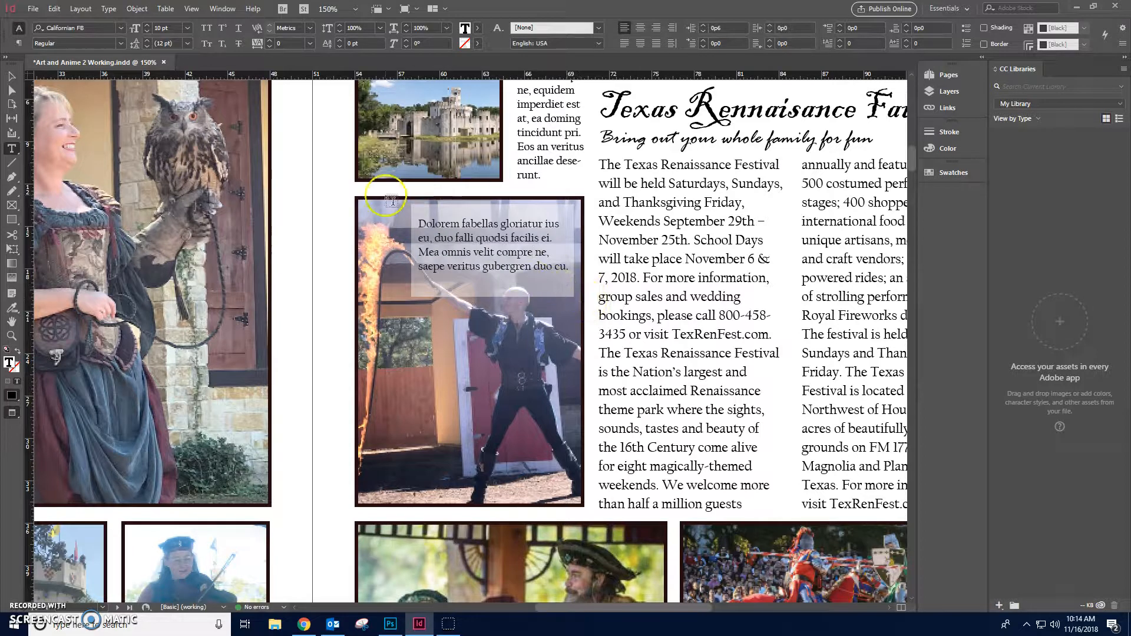
- Raise the caption frame's bottom edge to just below its last line of text
click(11, 76)
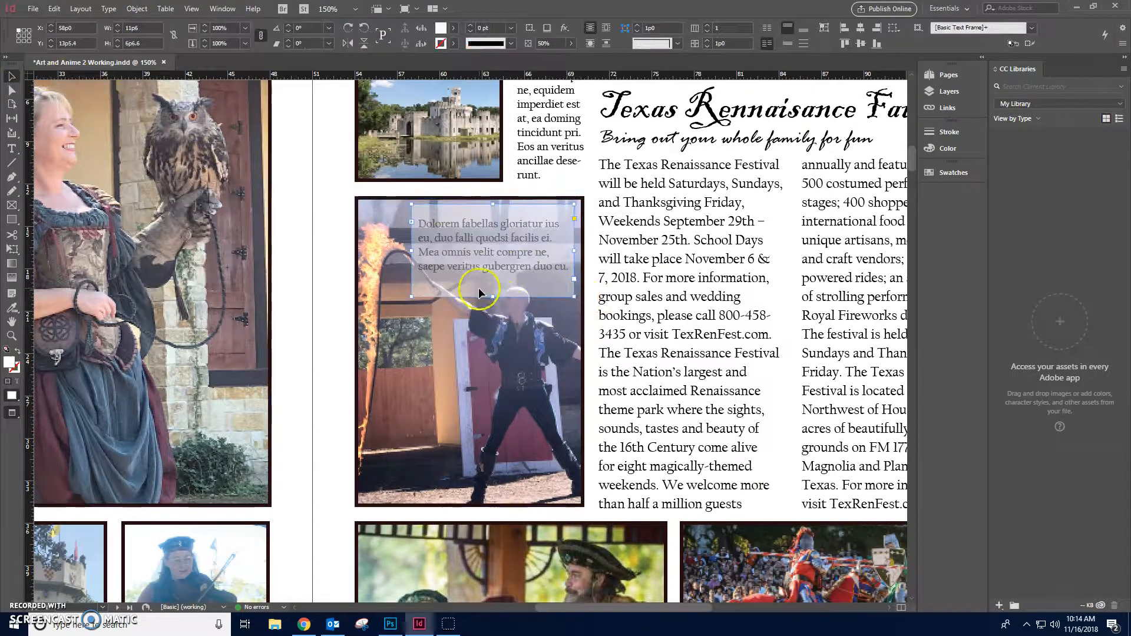
drag(493, 297, 493, 284)
click(399, 392)
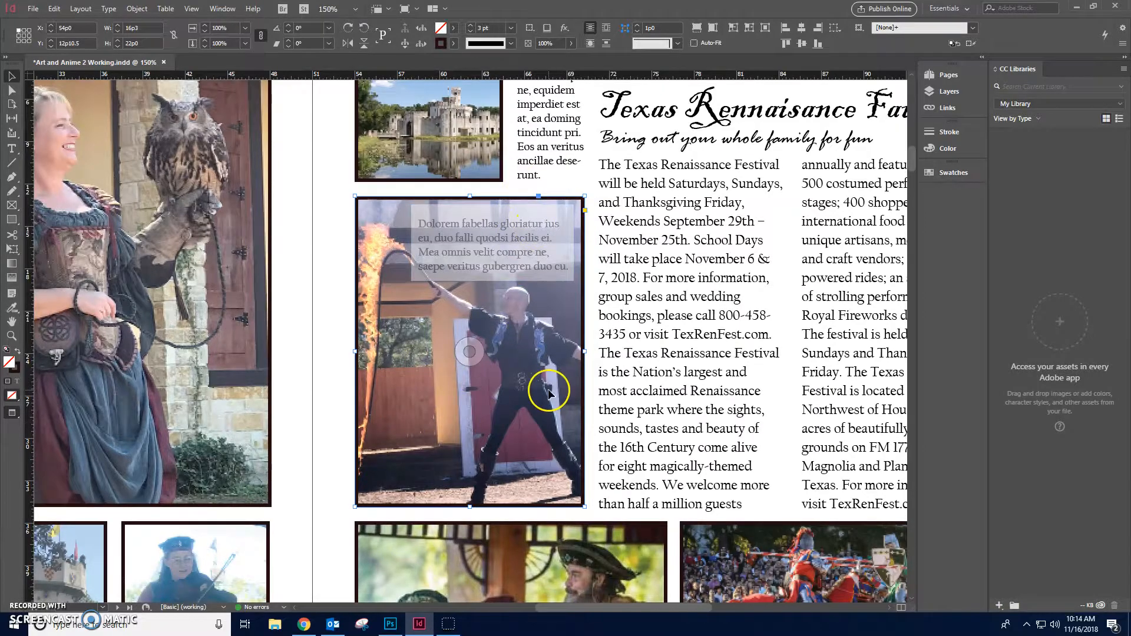
- Deselect everything and fit the whole spread in the window to review the layout
scroll(548, 393, down, 8)
scroll(479, 404, up, 3)
scroll(429, 395, up, 8)
scroll(431, 401, down, 5)
scroll(439, 409, down, 2)
scroll(441, 411, up, 2)
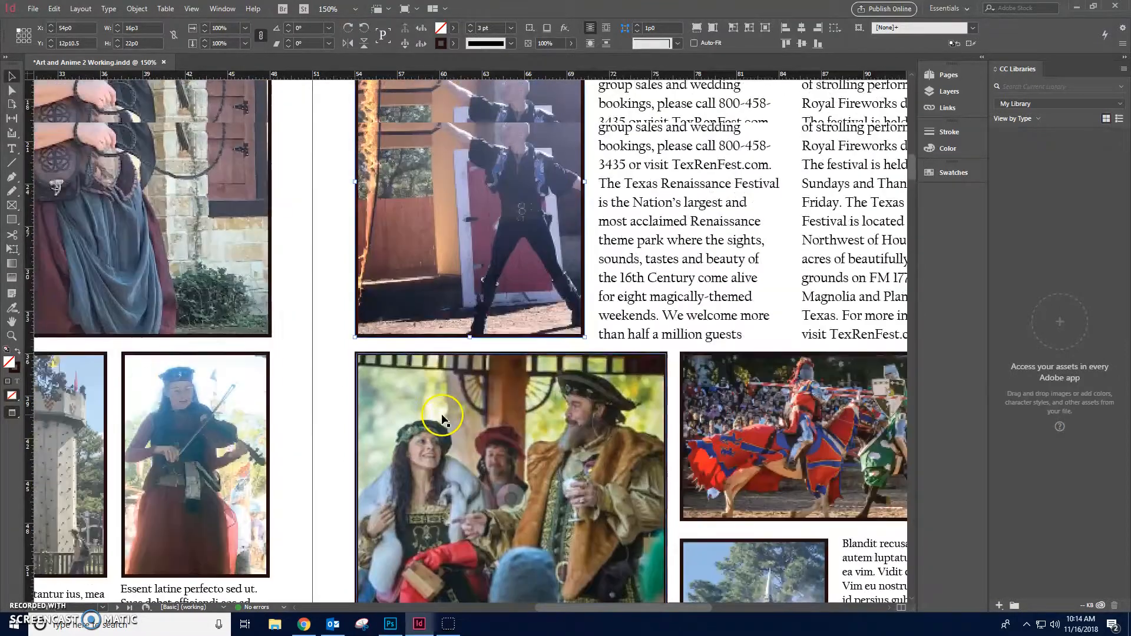
click(318, 381)
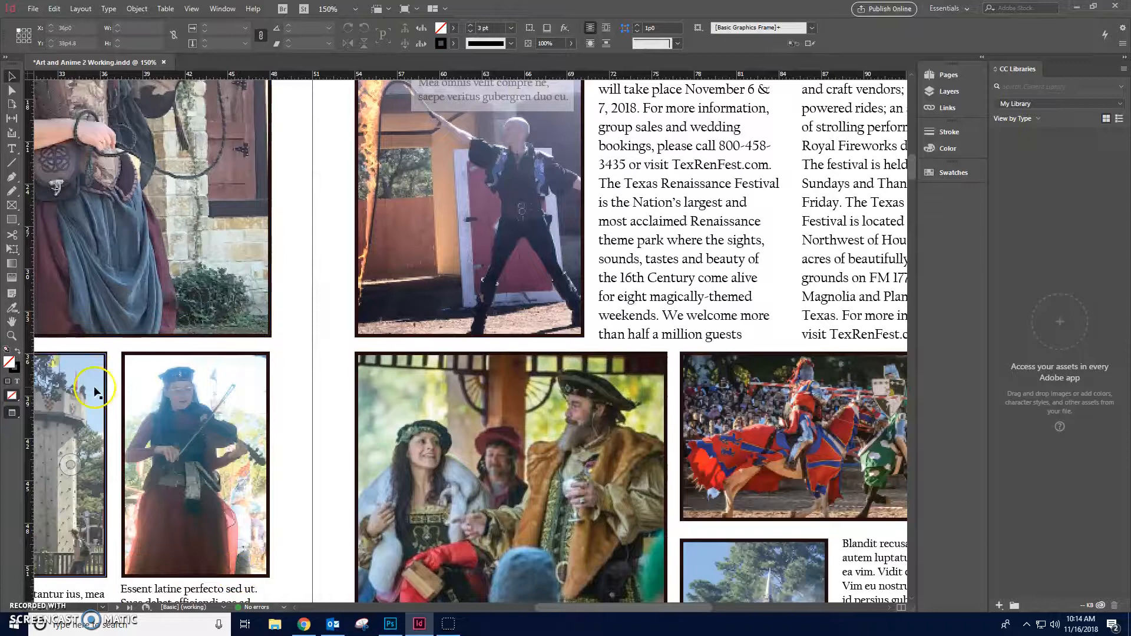
click(12, 336)
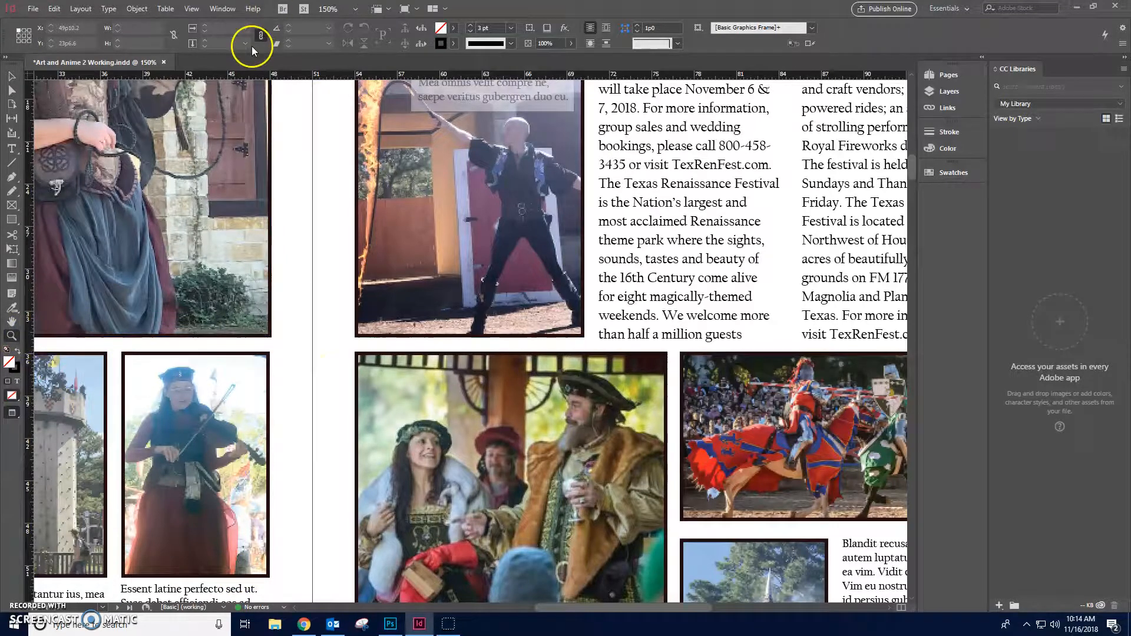
click(191, 8)
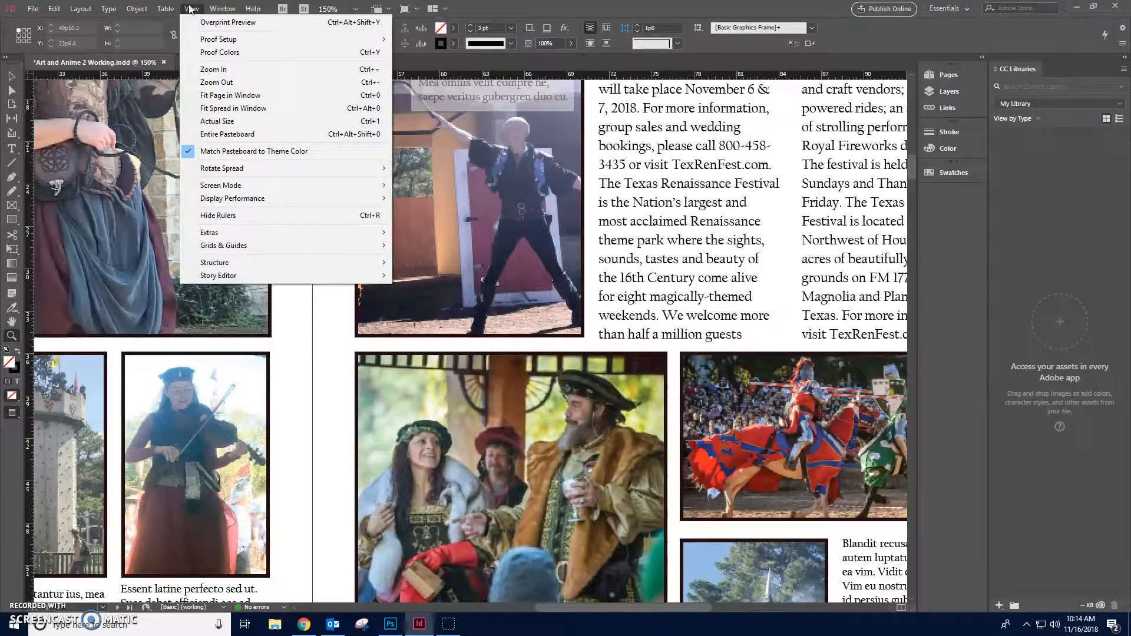
click(231, 97)
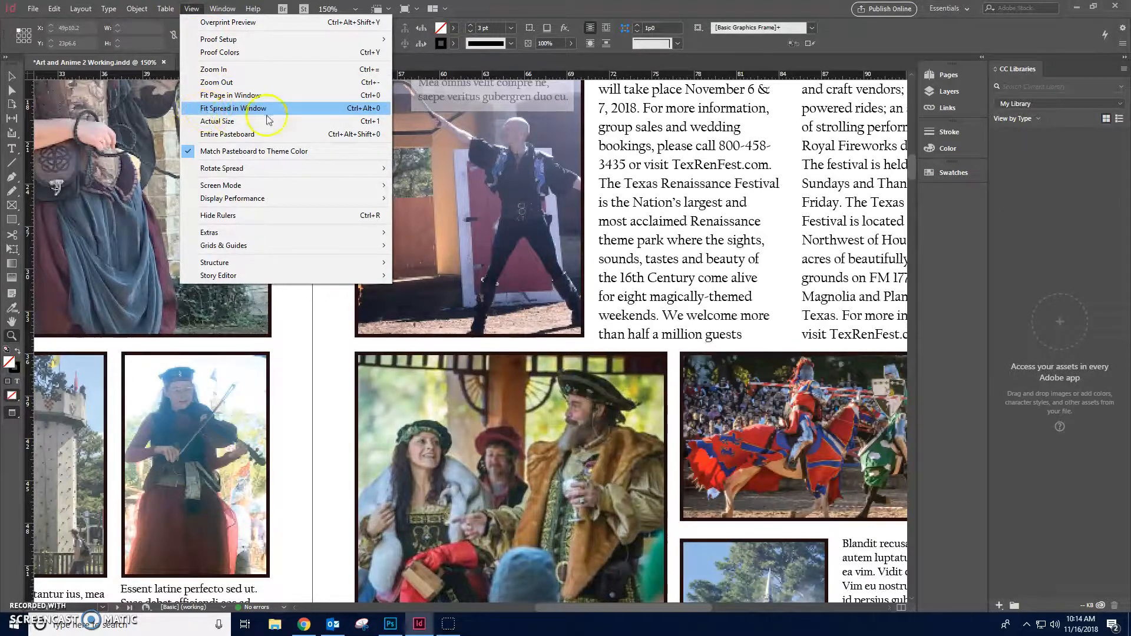
click(236, 113)
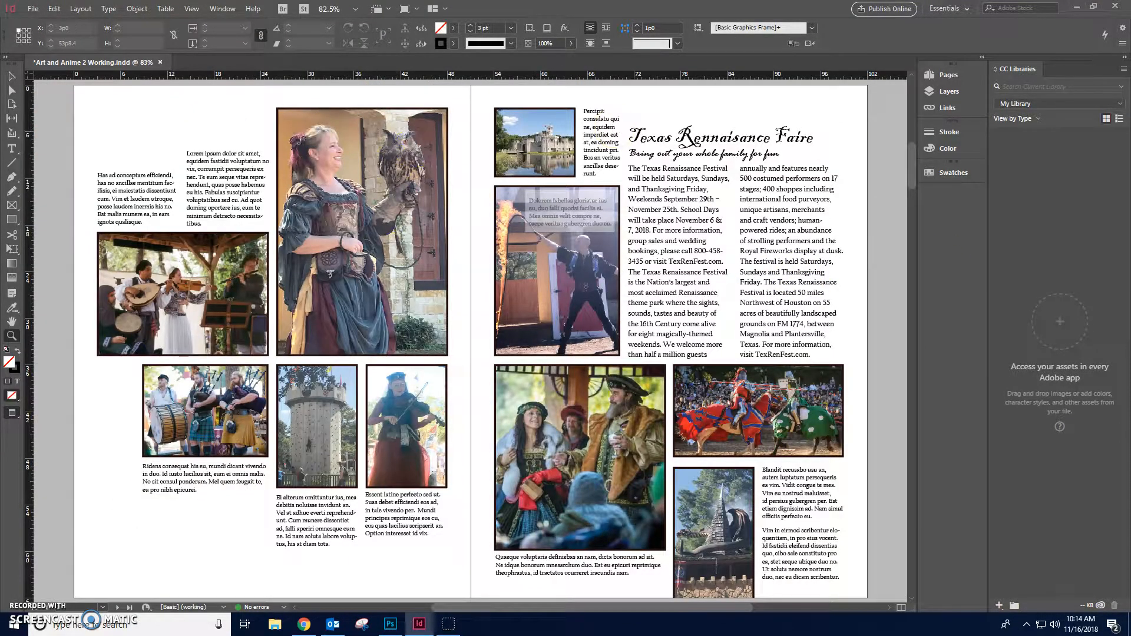
click(13, 77)
click(686, 210)
click(507, 333)
click(46, 9)
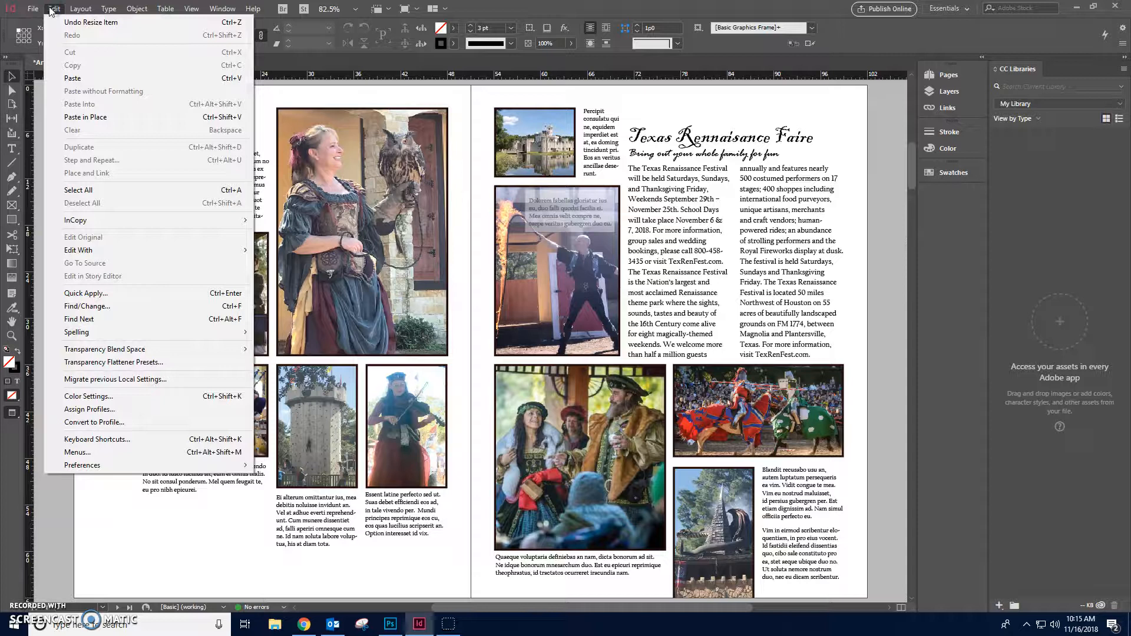
click(51, 10)
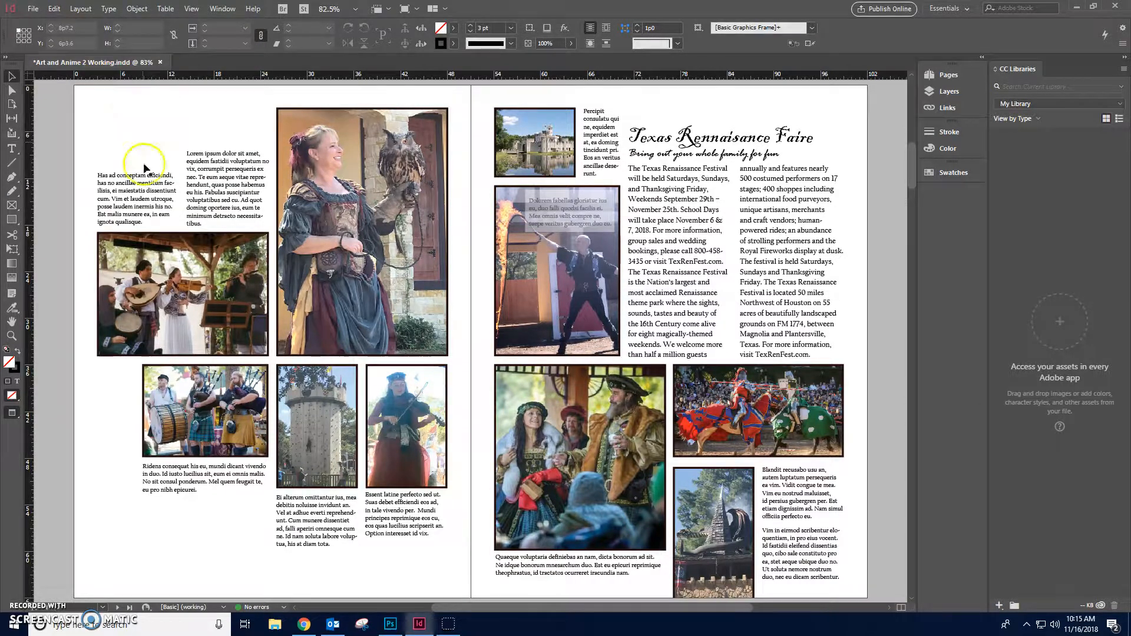
click(55, 11)
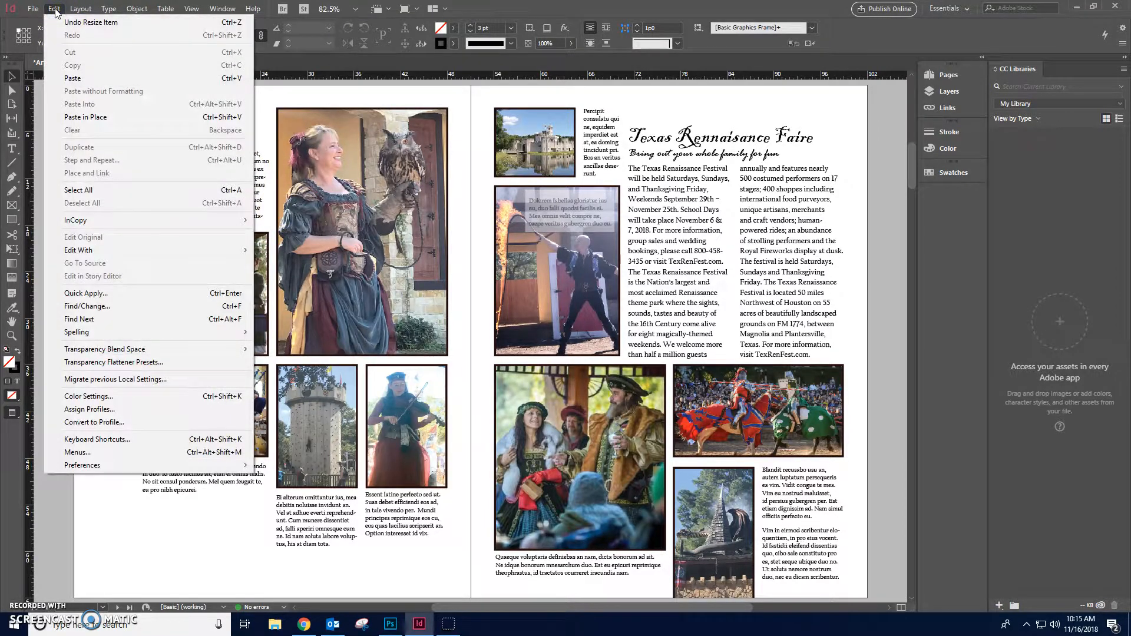
mouse_move(192, 337)
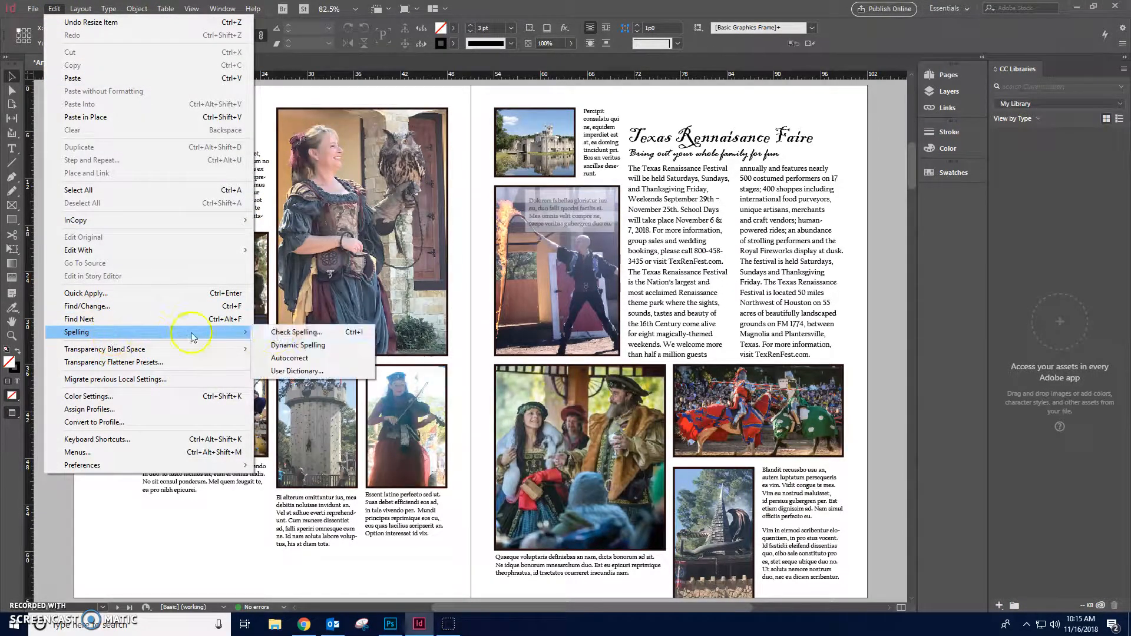
- Spell-check the two-column article text, skipping the web address and the town name Plantersville
click(672, 196)
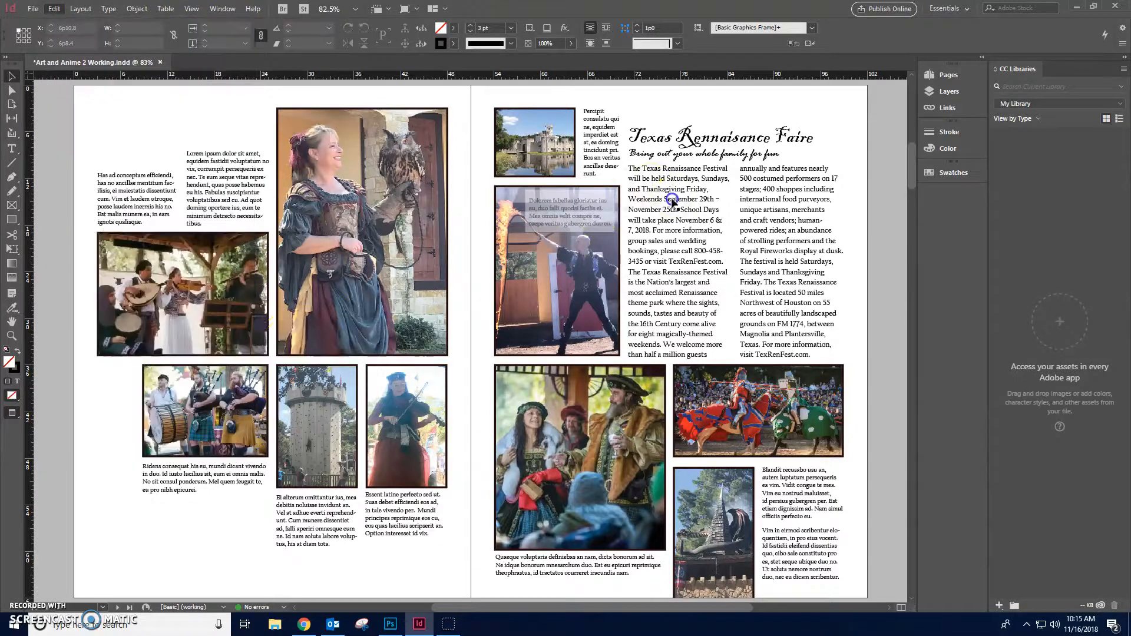
click(53, 8)
mouse_move(110, 341)
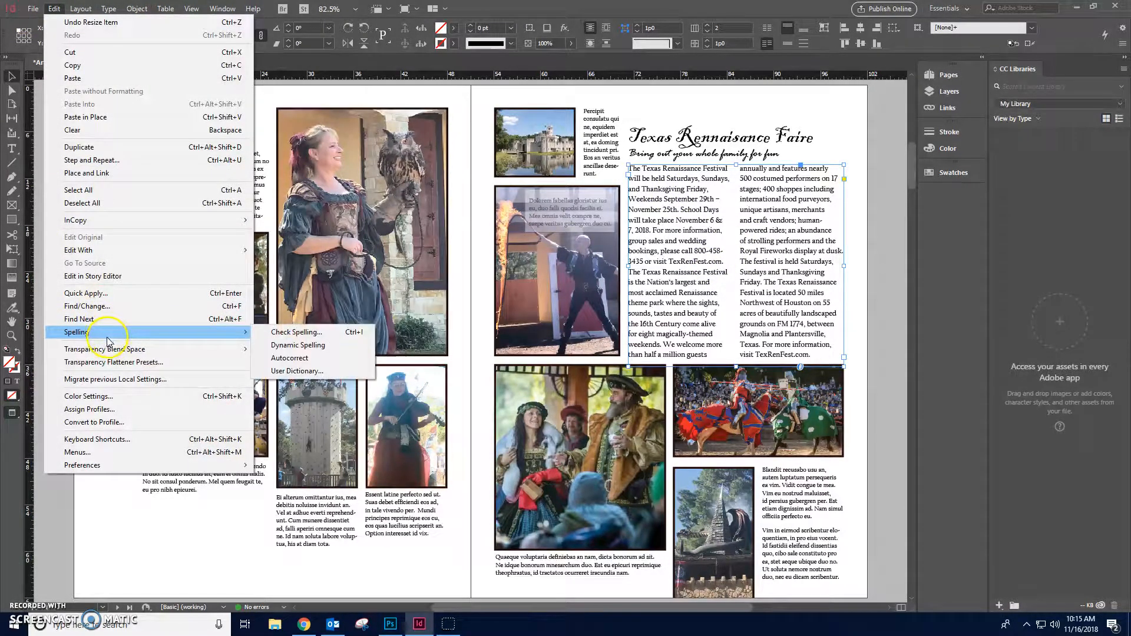
click(297, 332)
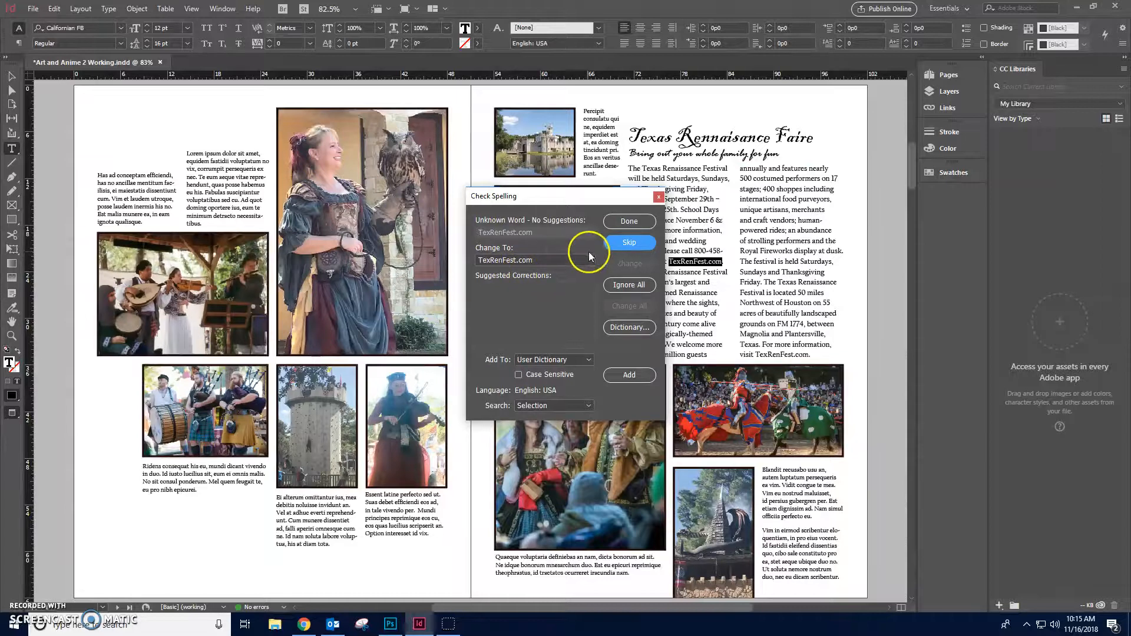
click(629, 242)
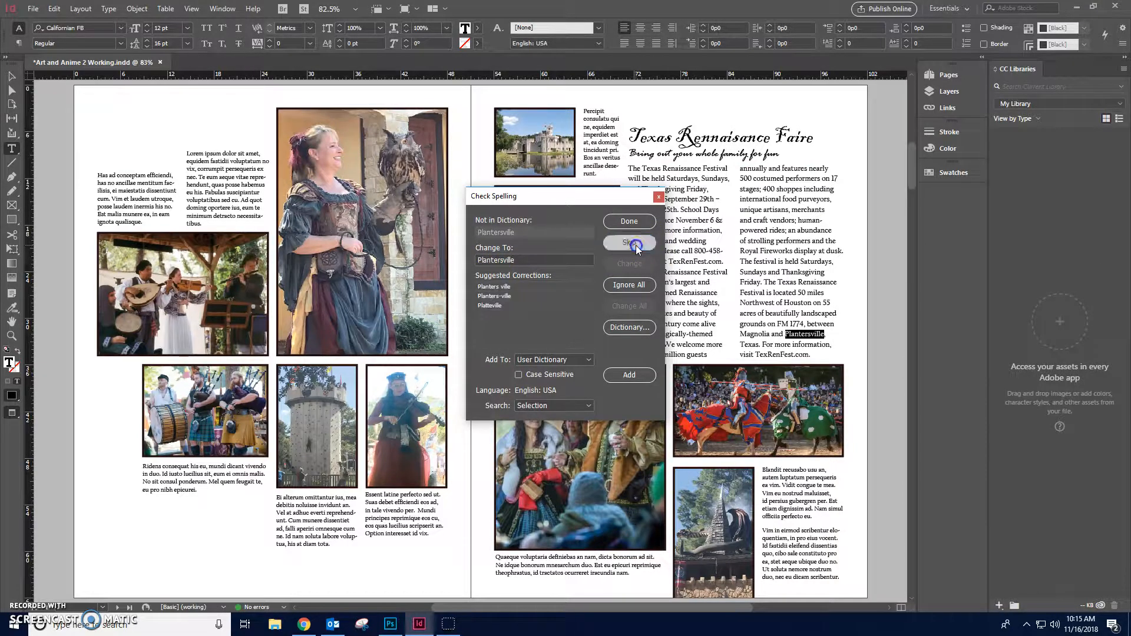
click(635, 245)
click(635, 245)
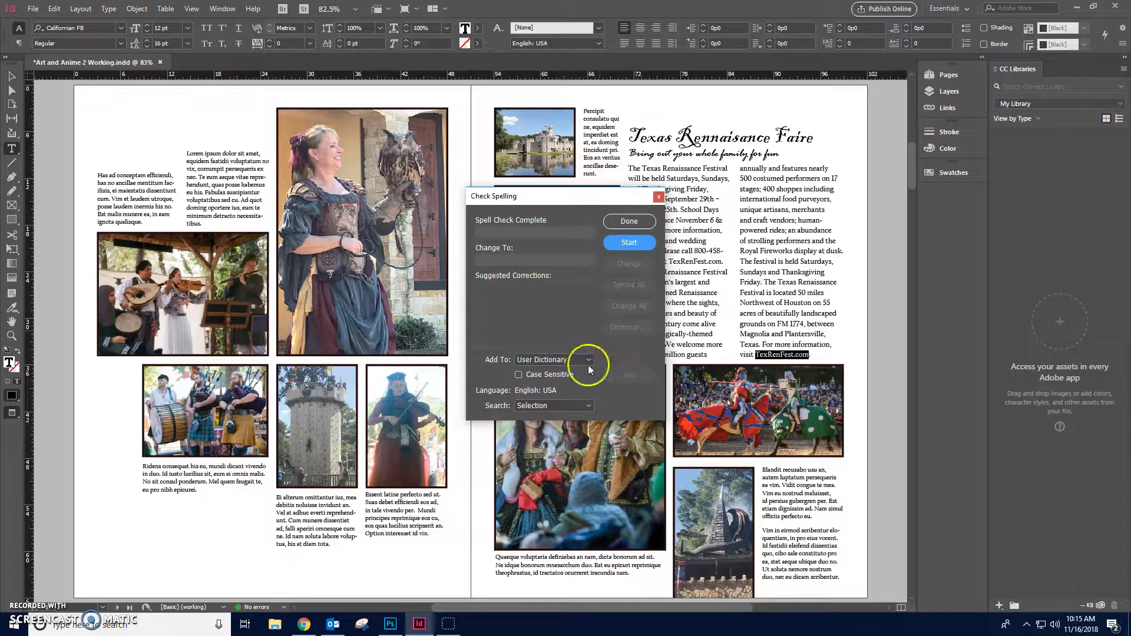
click(623, 221)
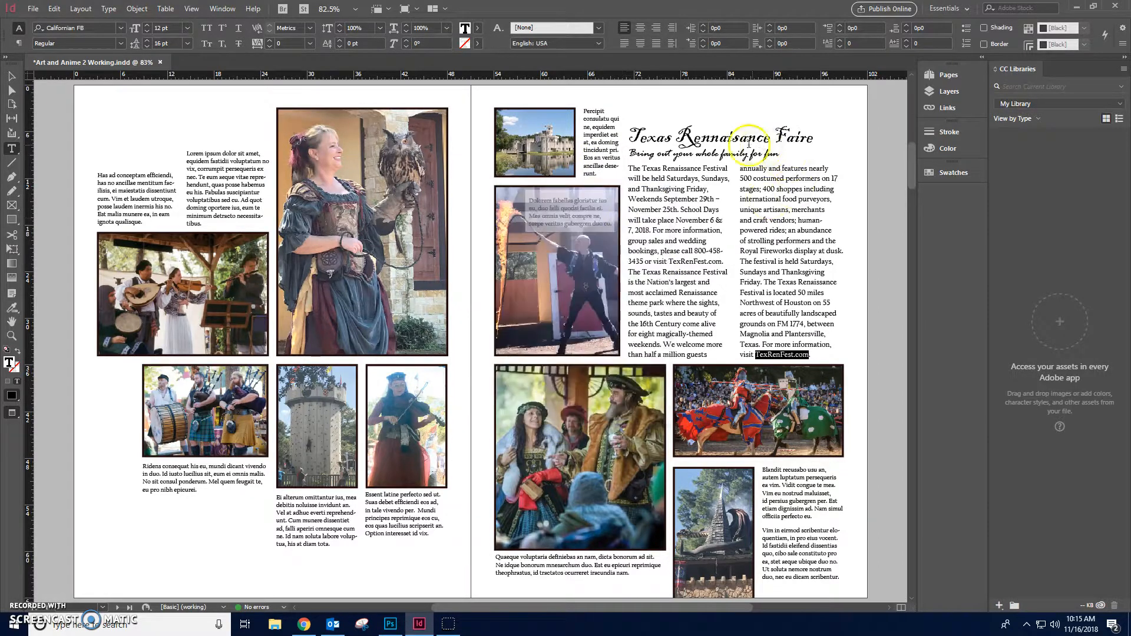
- Spell-check the headline, correct its second word to the suggestion "Renaissance", and leave "Faire" as it is
click(11, 81)
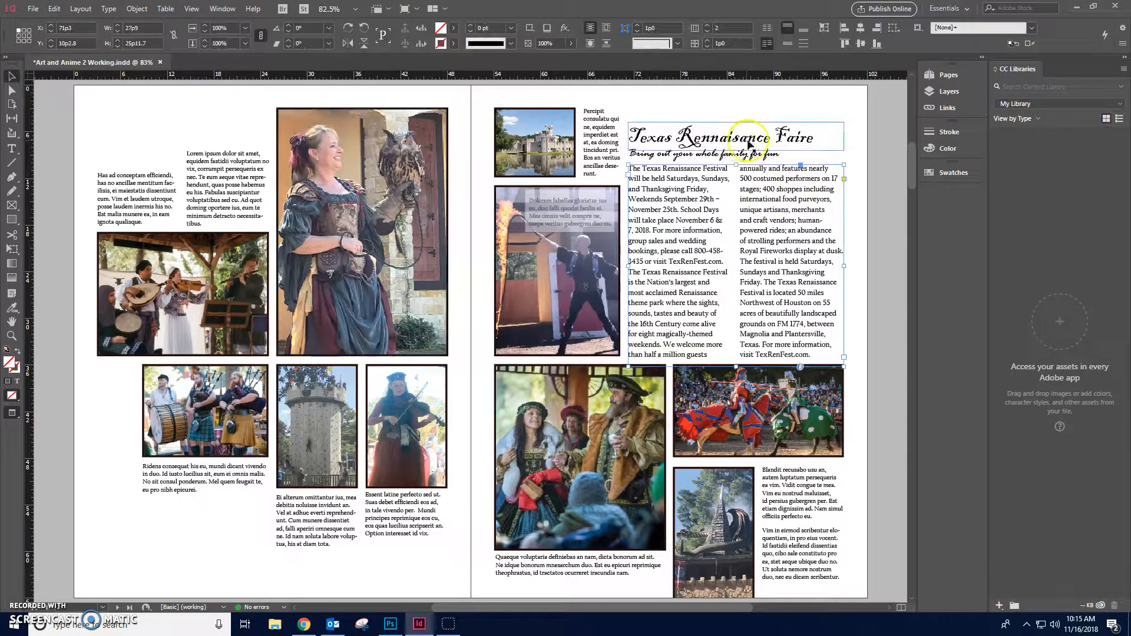
click(696, 135)
click(56, 9)
mouse_move(236, 333)
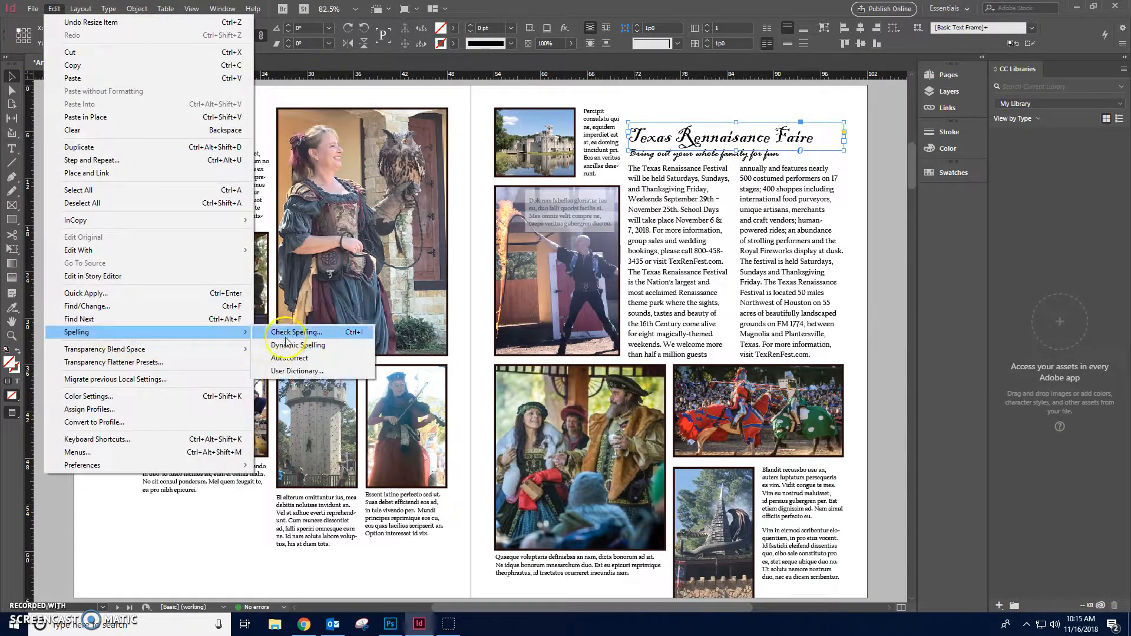
click(285, 336)
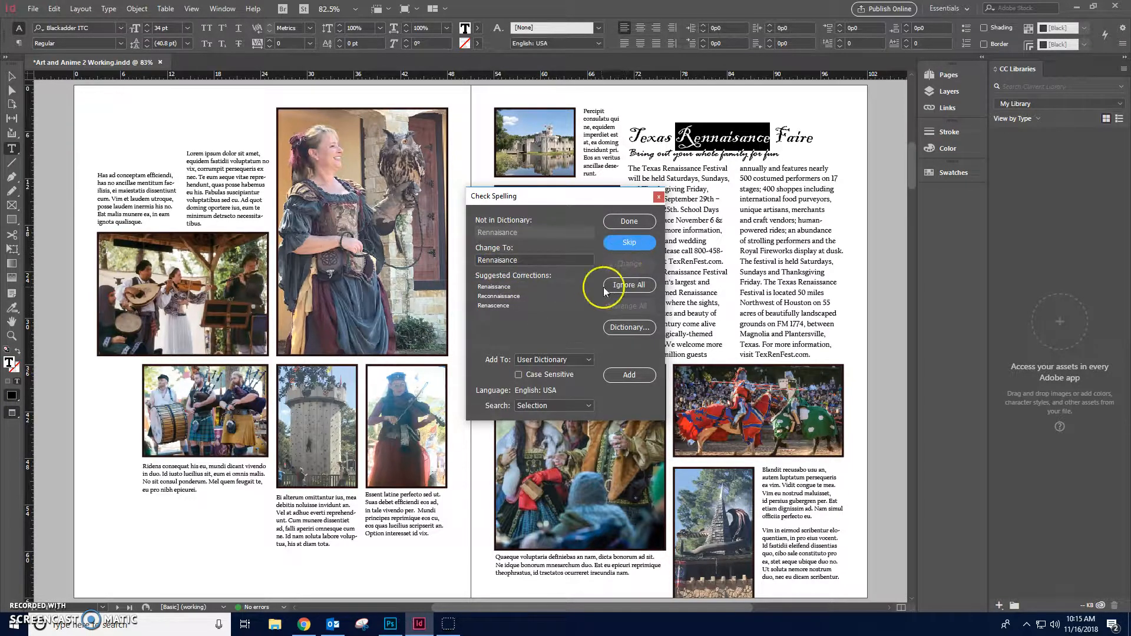
click(501, 286)
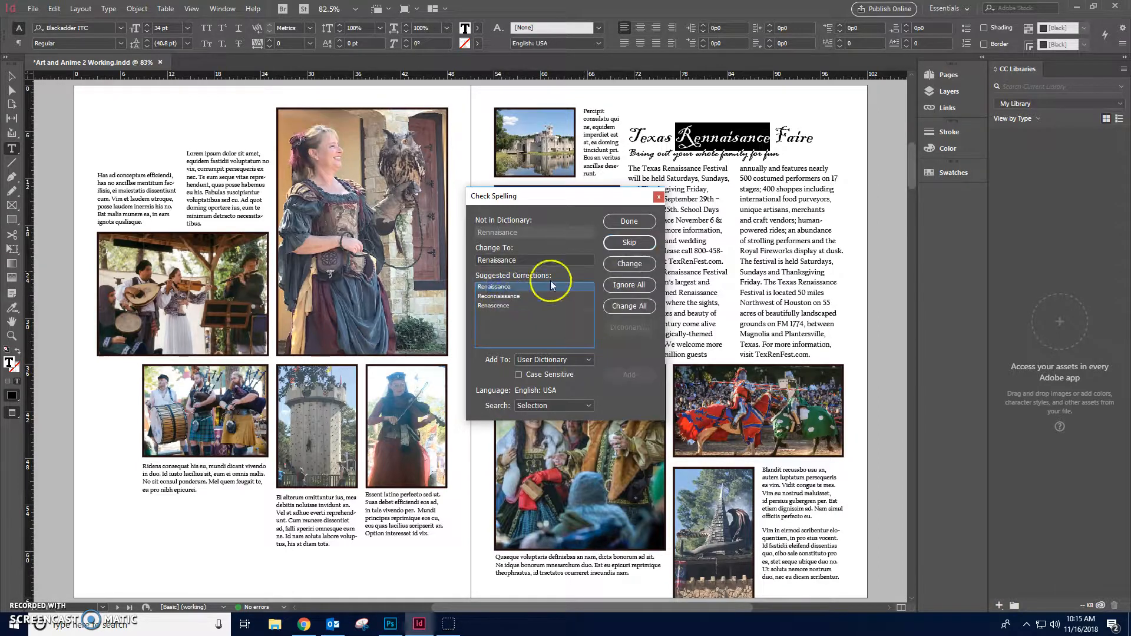
click(618, 267)
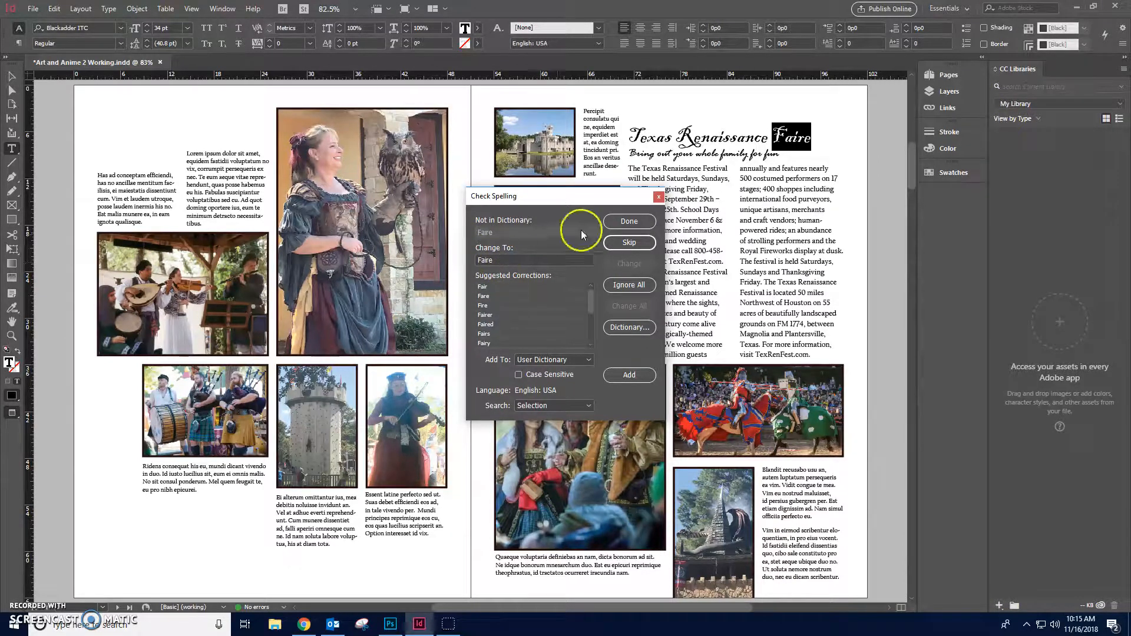
click(629, 221)
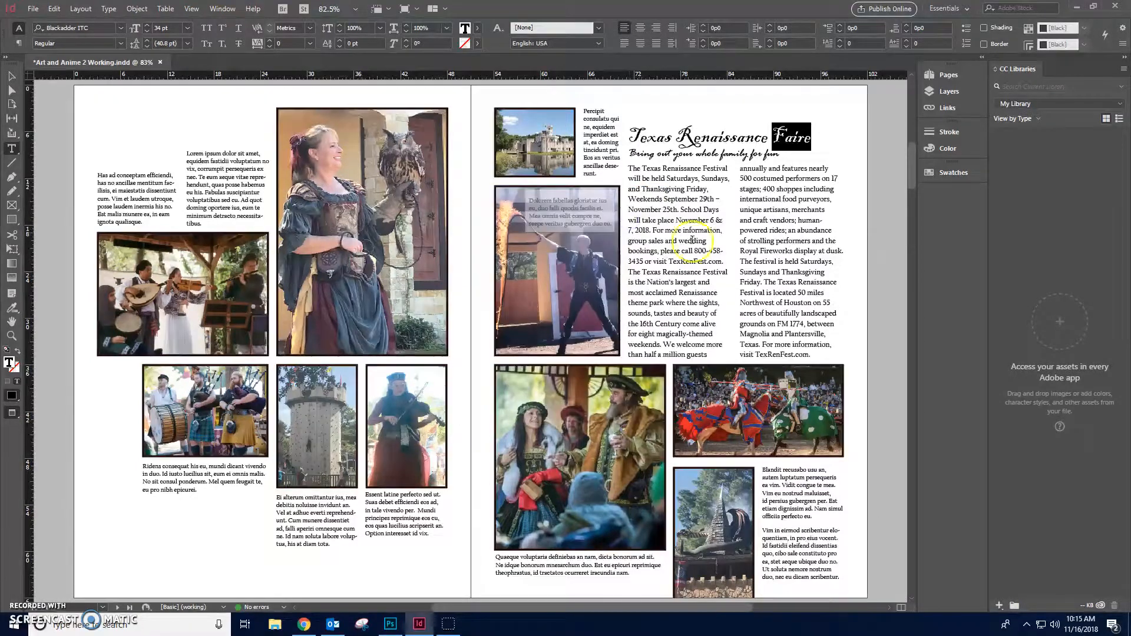
- Spell-check the subtitle line below the headline
click(11, 75)
click(725, 155)
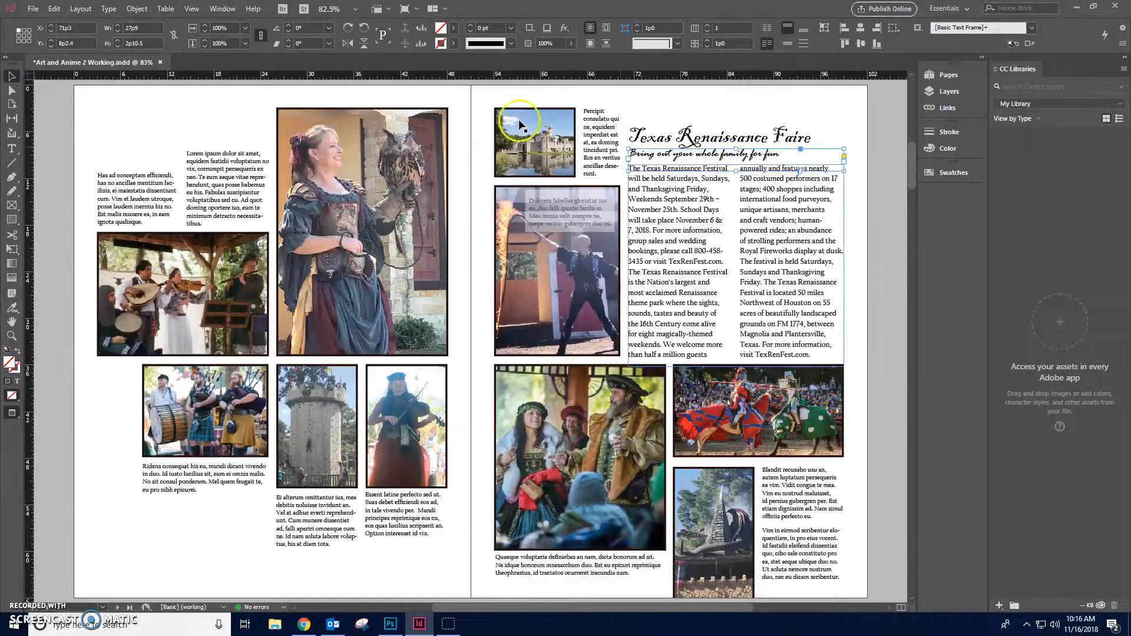
click(54, 8)
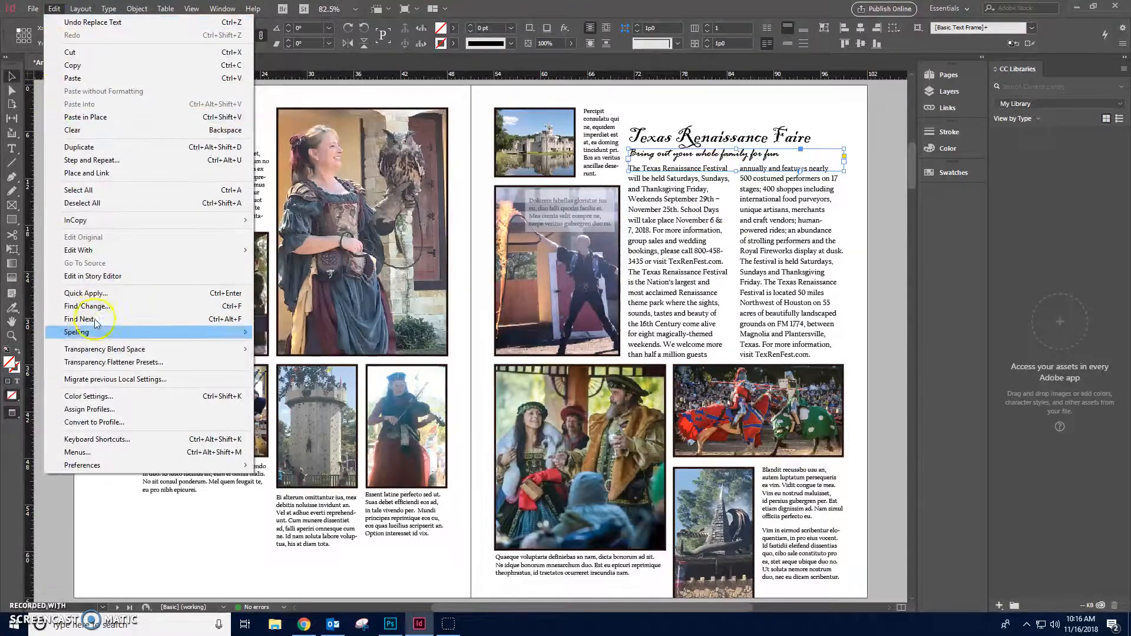
mouse_move(108, 337)
click(282, 334)
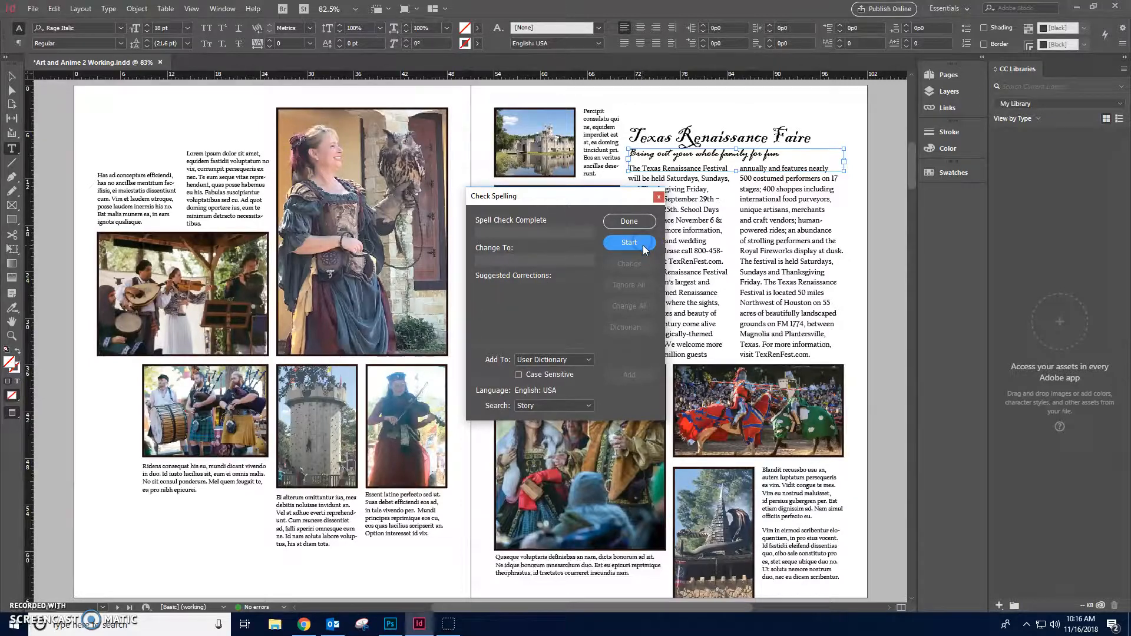
click(629, 221)
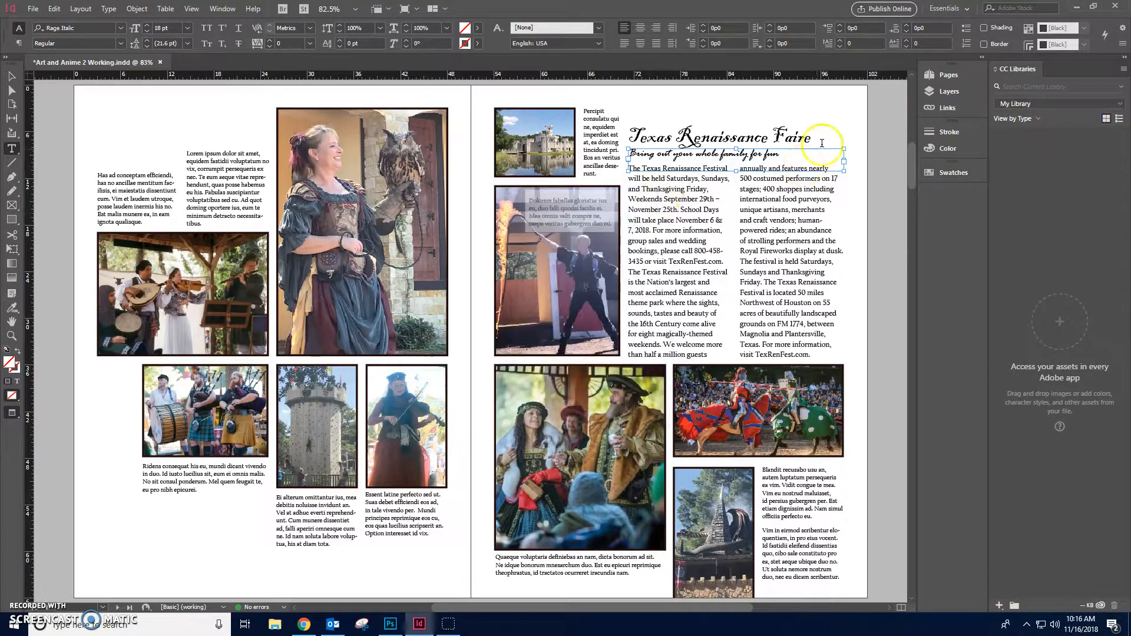
click(11, 76)
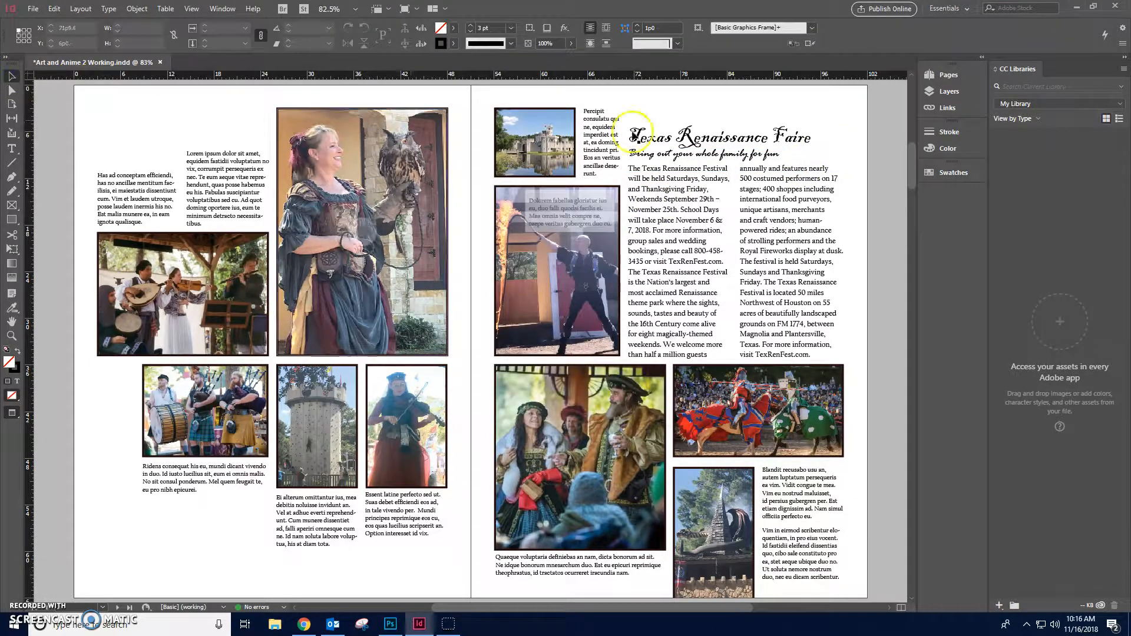
click(851, 111)
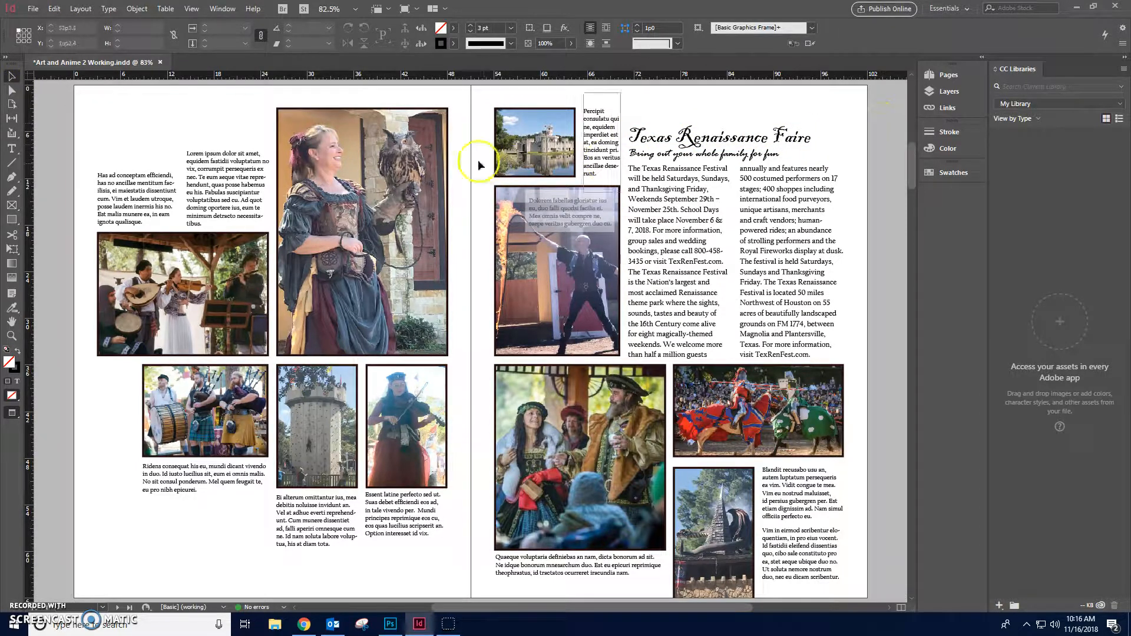
click(520, 518)
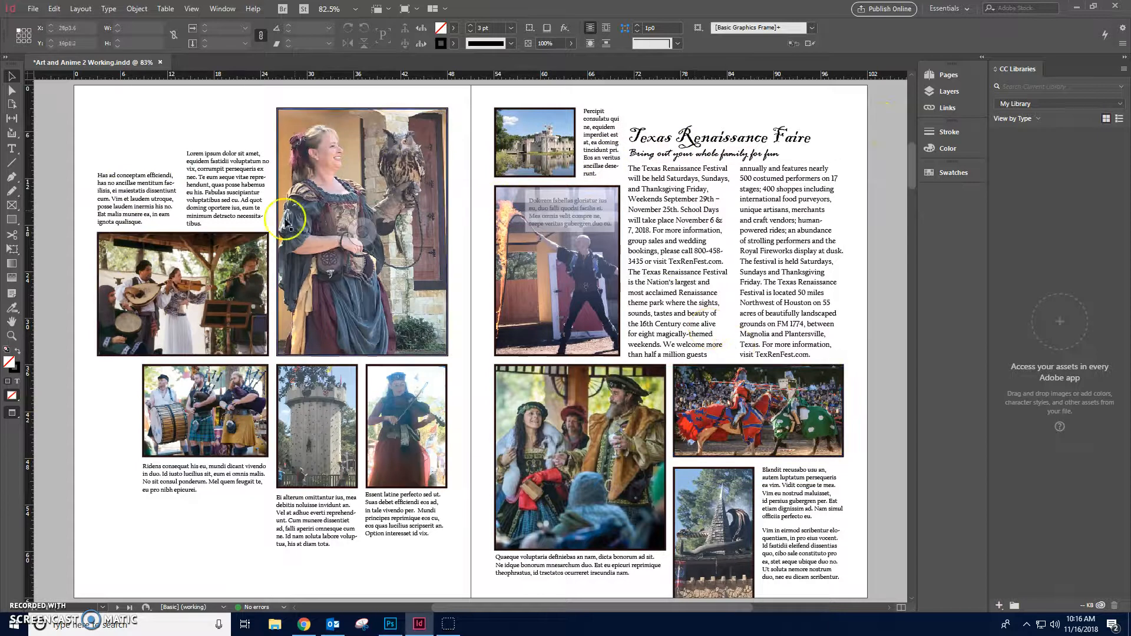
click(569, 218)
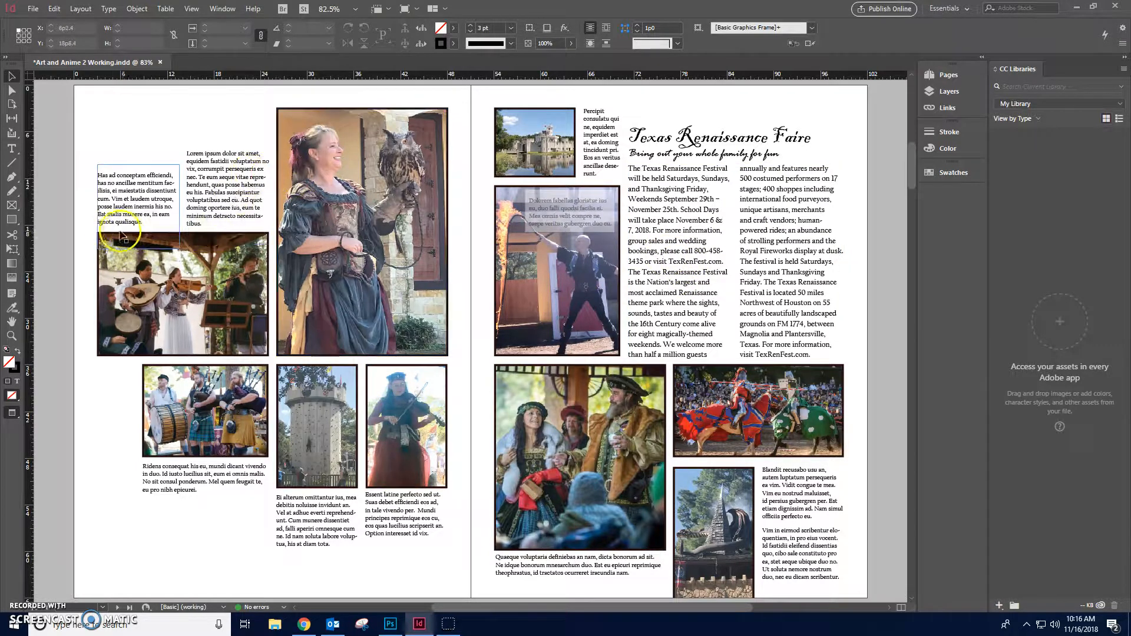
- Try to create a new hyperlink from the TexRenFest.com text in the article's first column
click(12, 149)
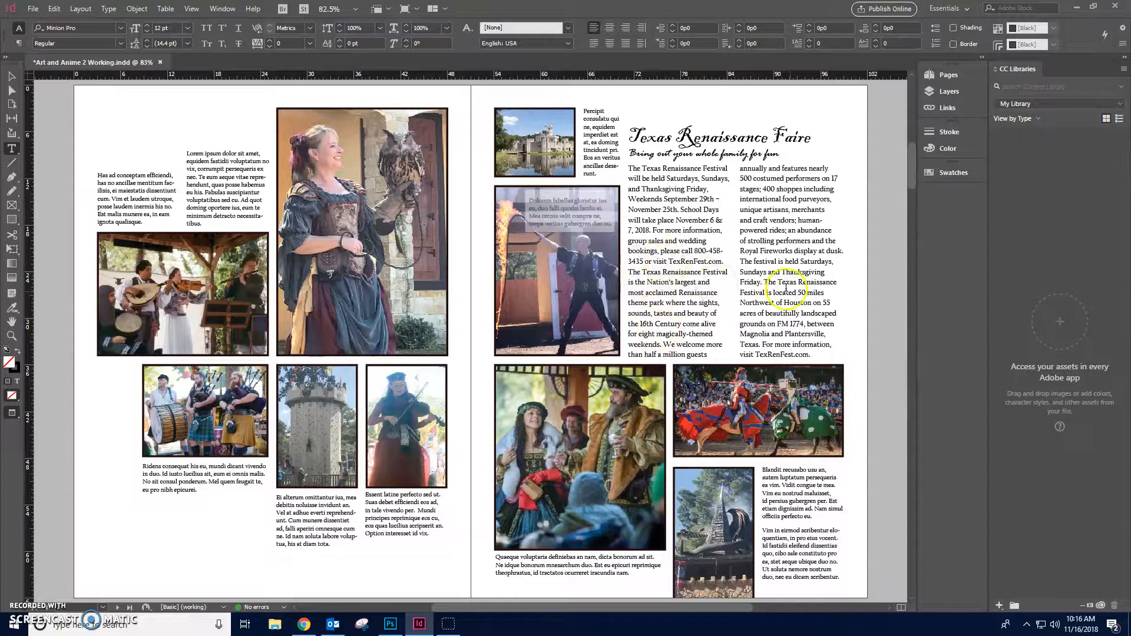
drag(670, 261, 723, 261)
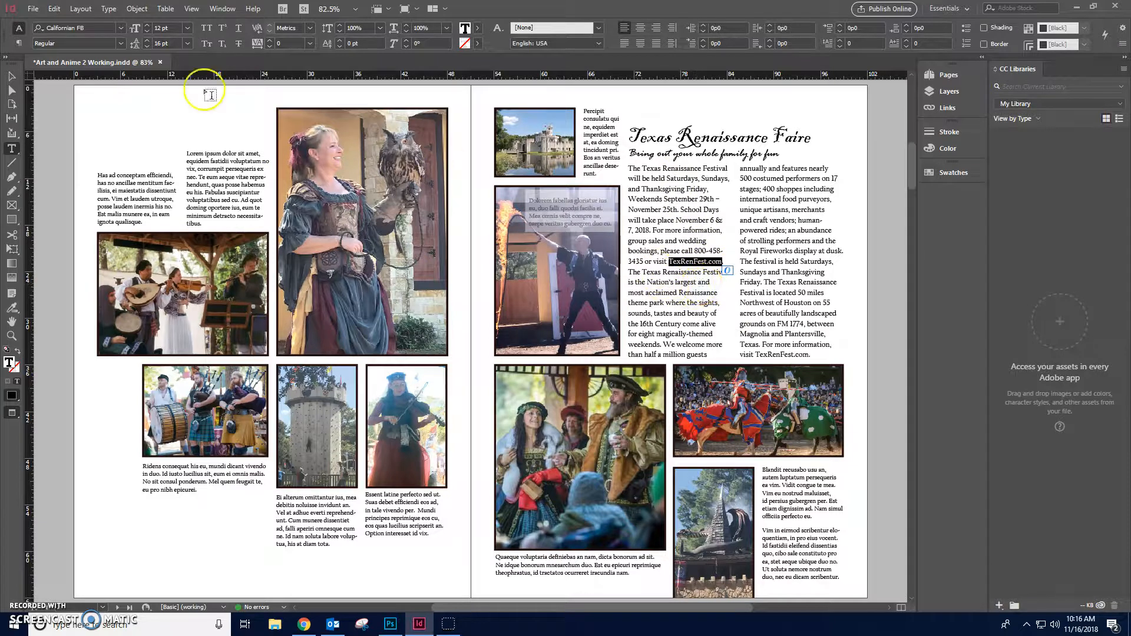
click(57, 8)
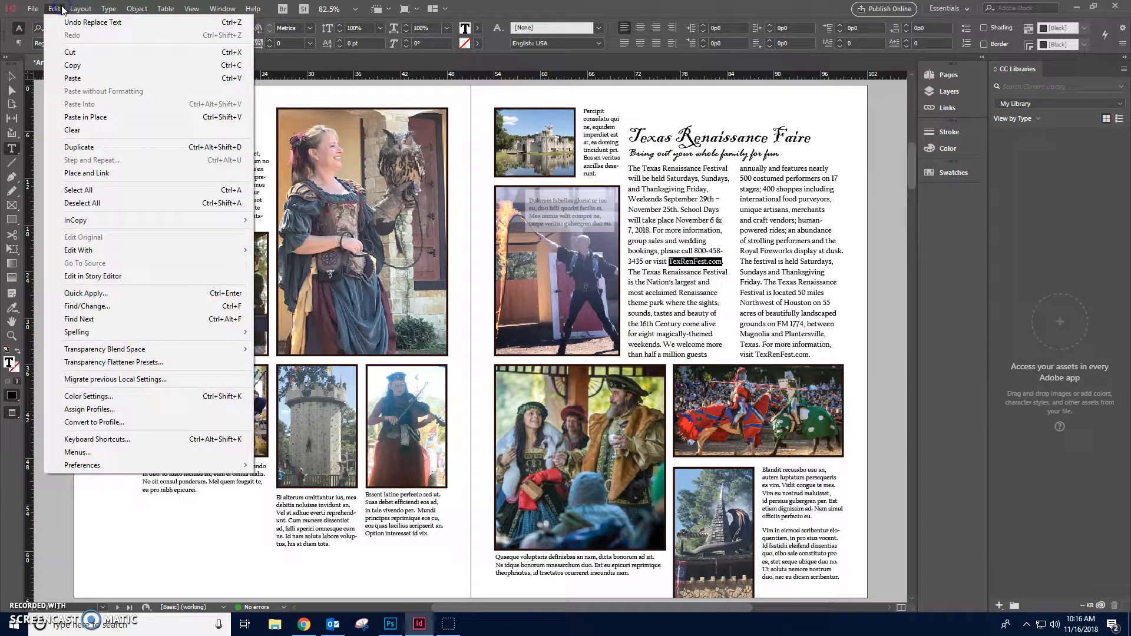
click(106, 9)
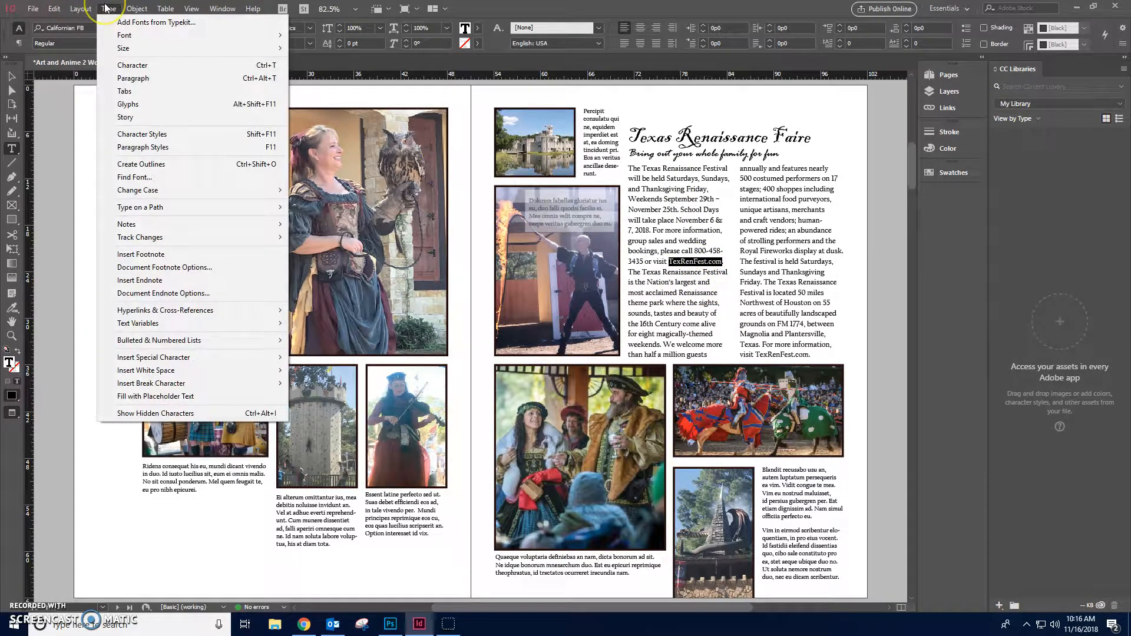
mouse_move(171, 310)
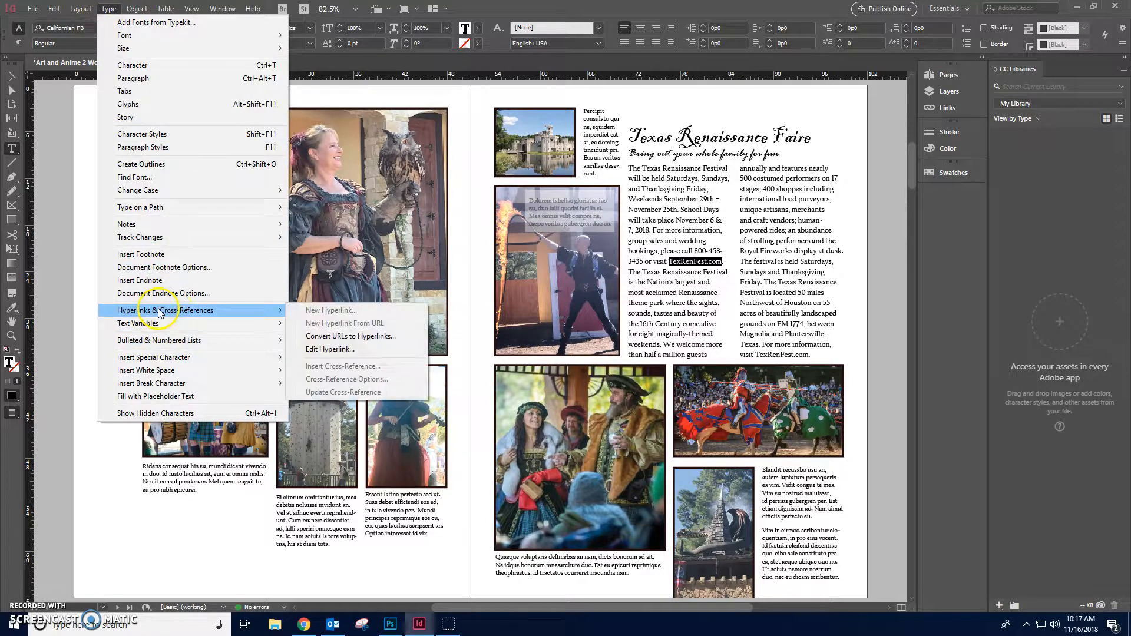
click(338, 307)
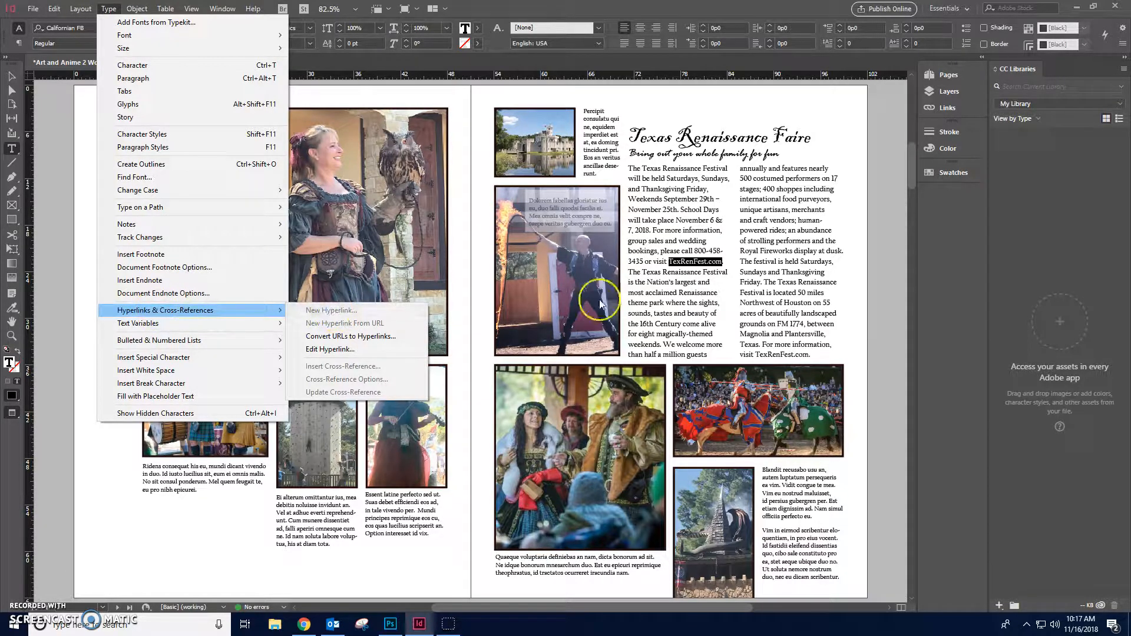
click(236, 322)
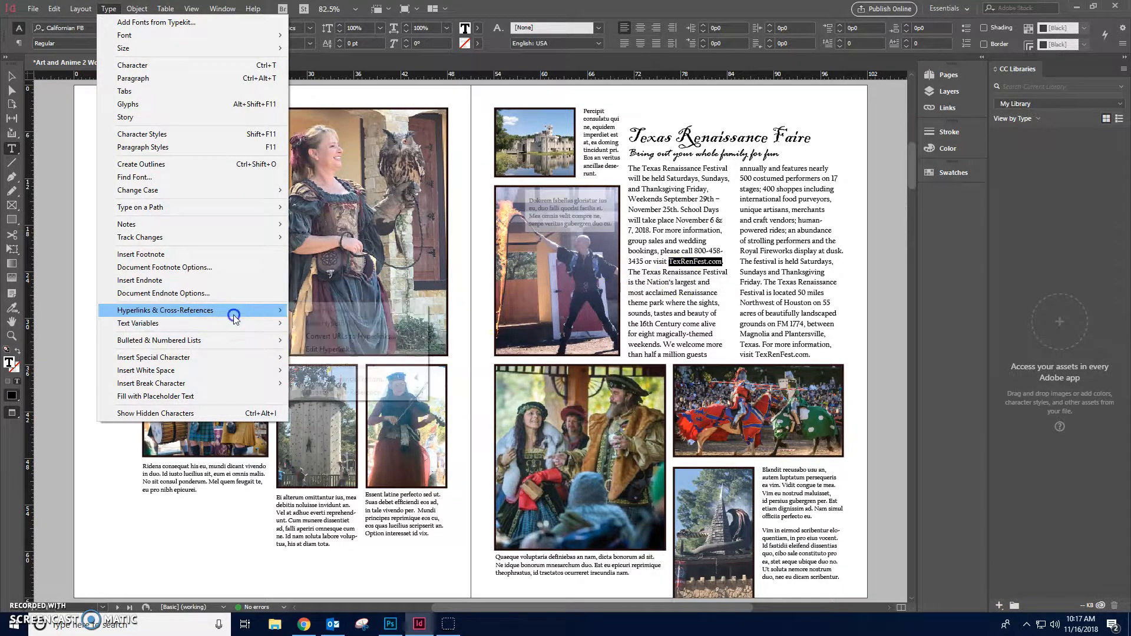
click(680, 259)
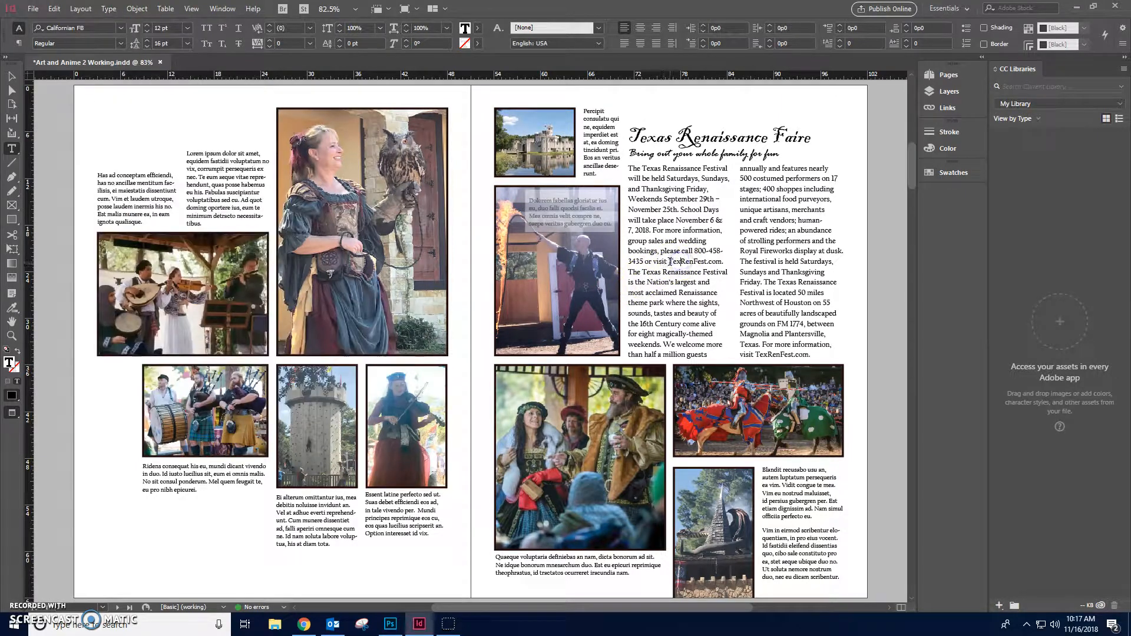
- Edit the hyperlink on TexRenFest.com in the article's first column to use the Hyperlink character style
drag(670, 262, 713, 264)
click(109, 8)
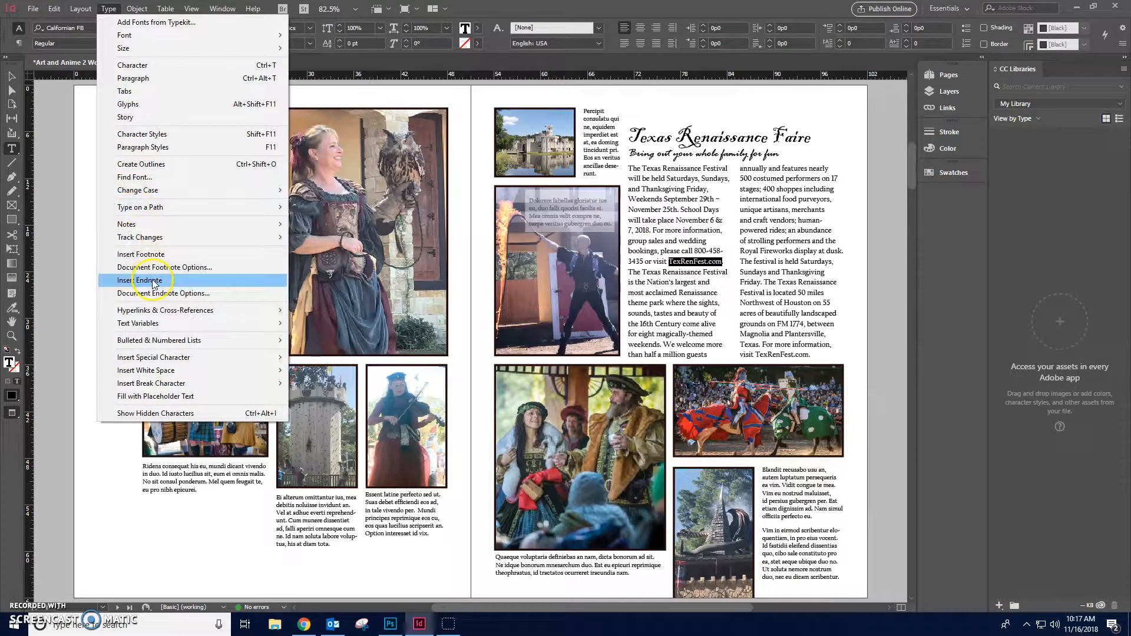
mouse_move(157, 310)
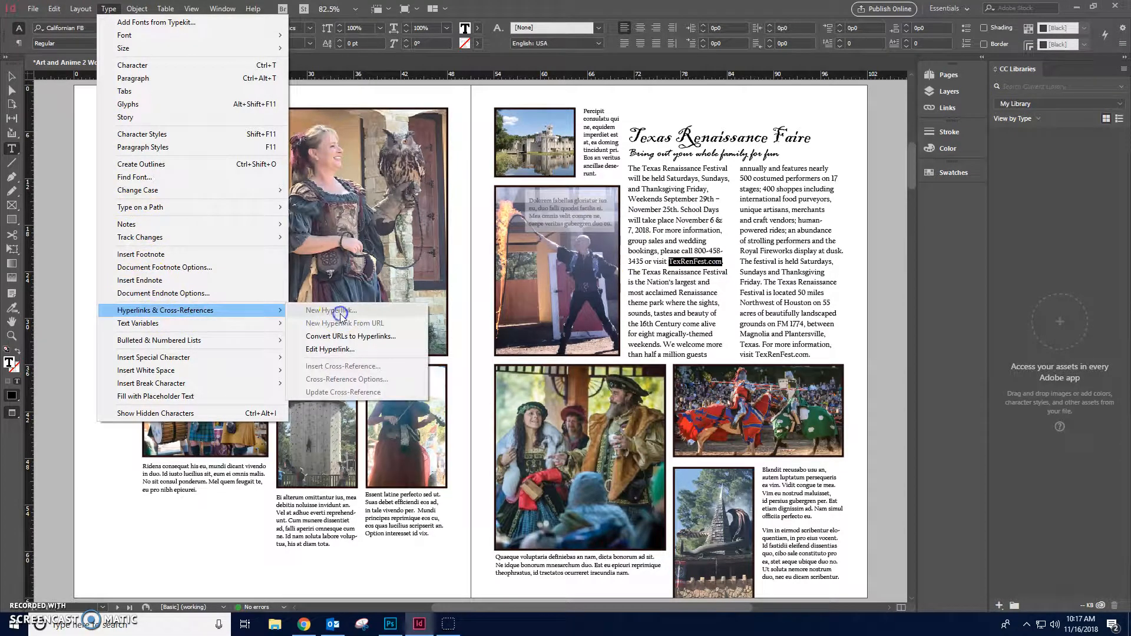
click(346, 351)
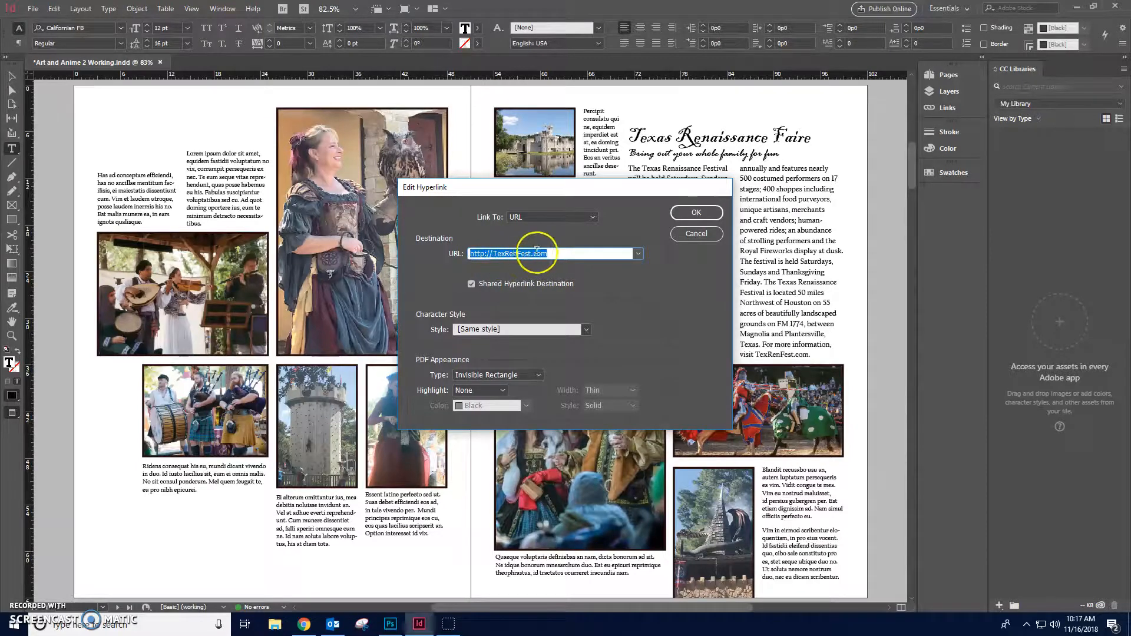
click(581, 330)
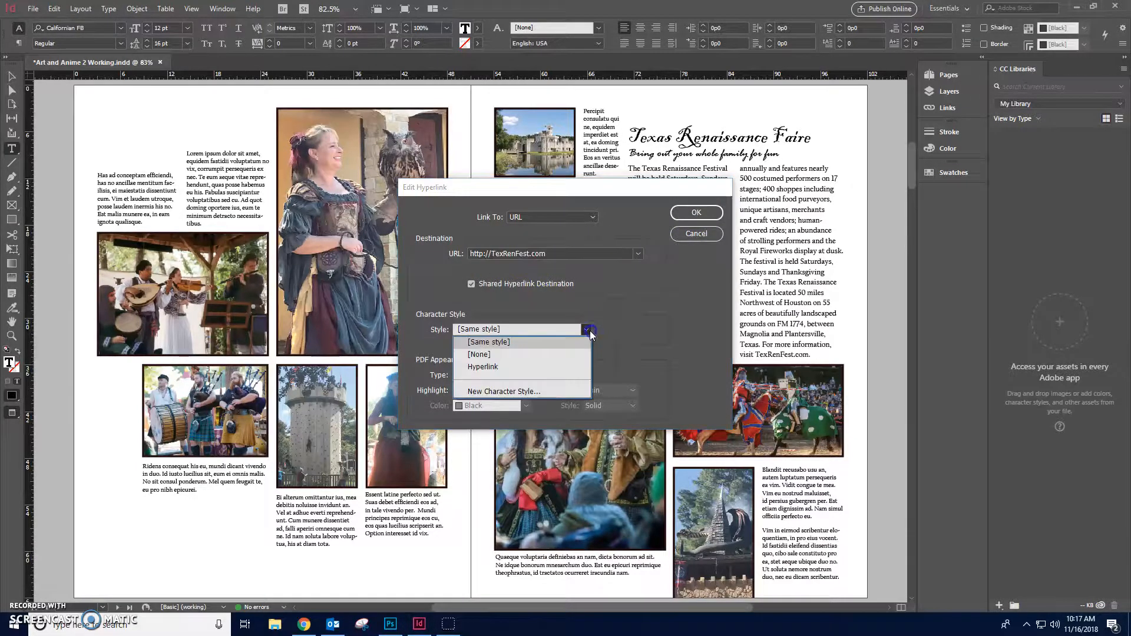
click(517, 367)
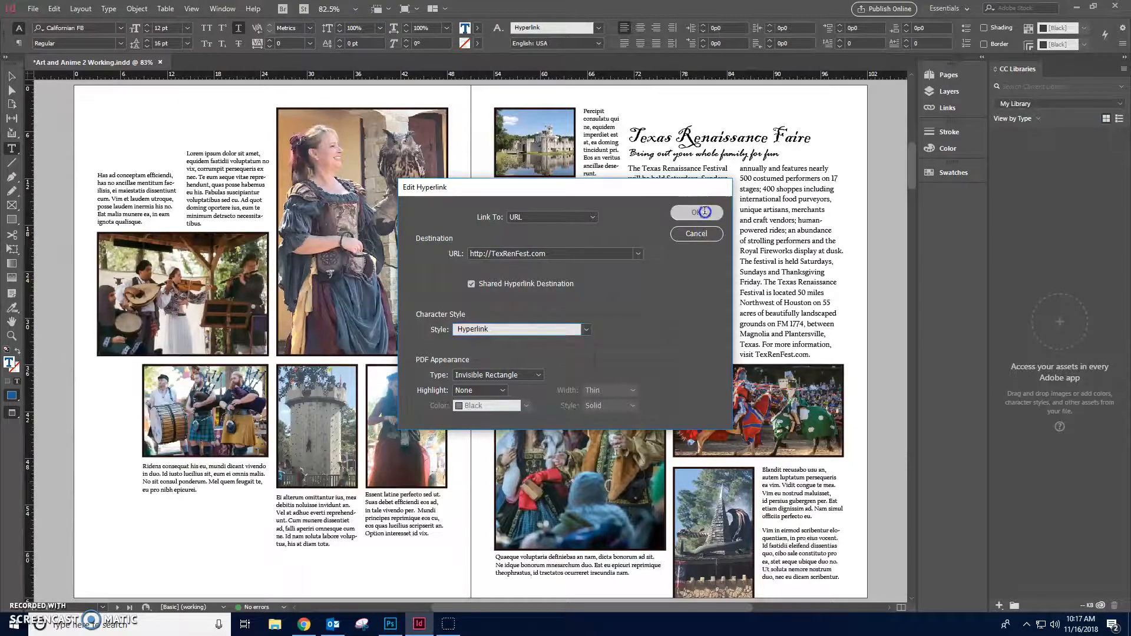
click(696, 212)
click(757, 355)
click(294, 22)
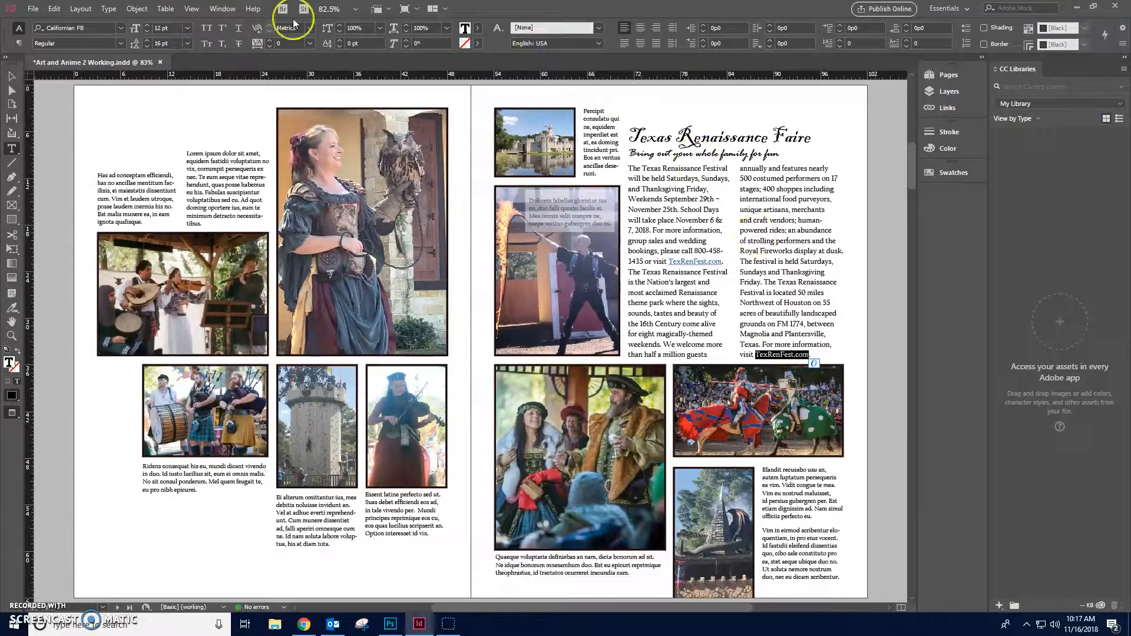
click(80, 9)
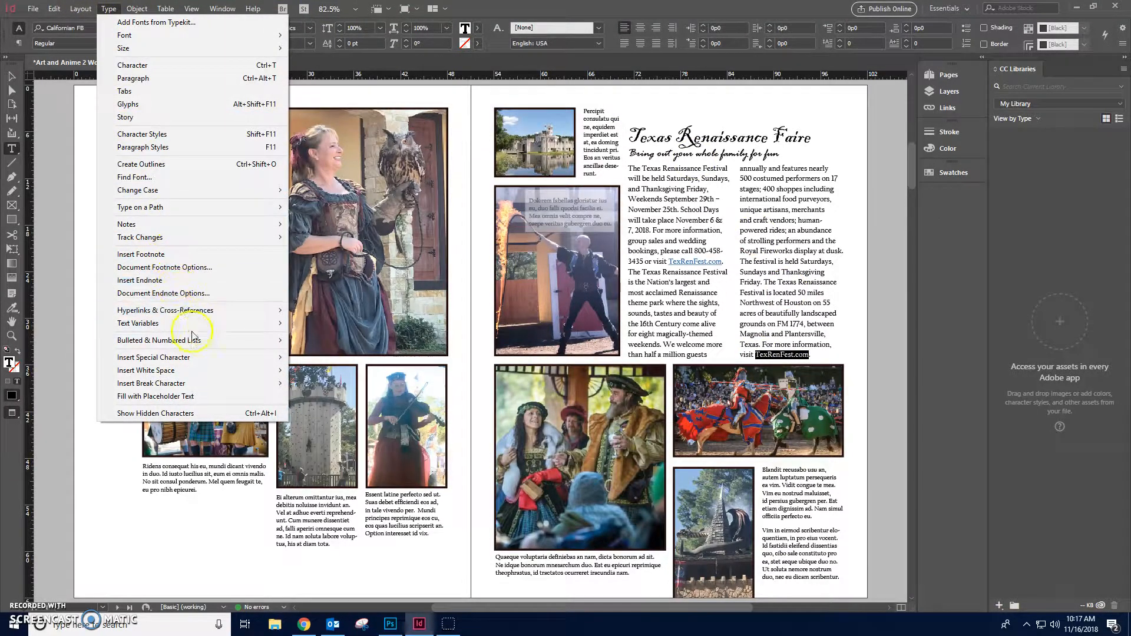
mouse_move(212, 312)
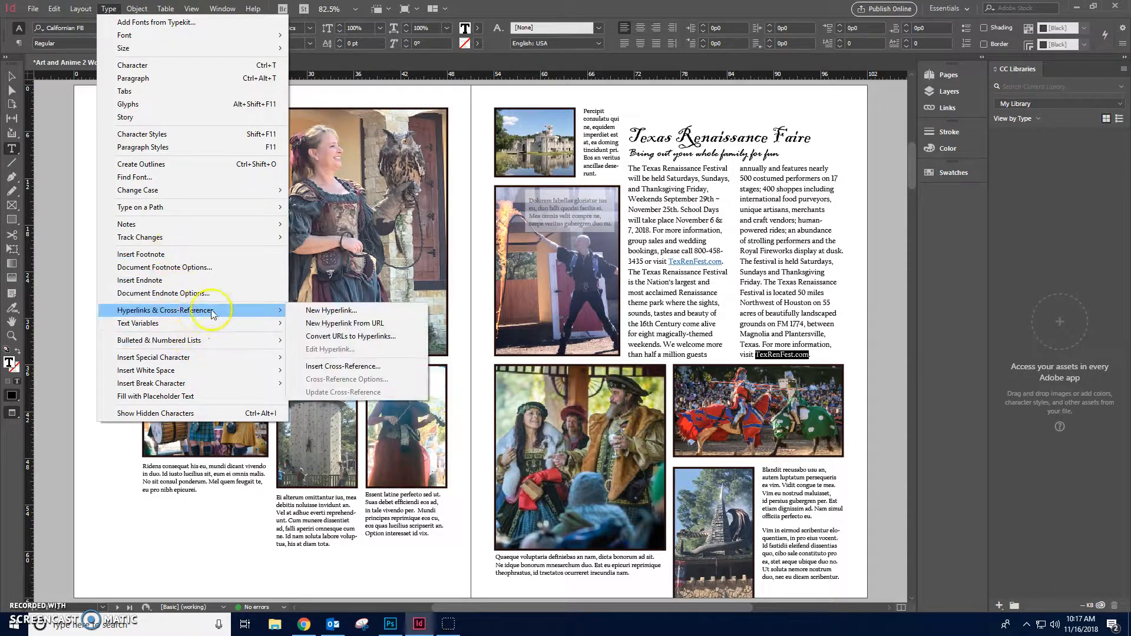
click(325, 311)
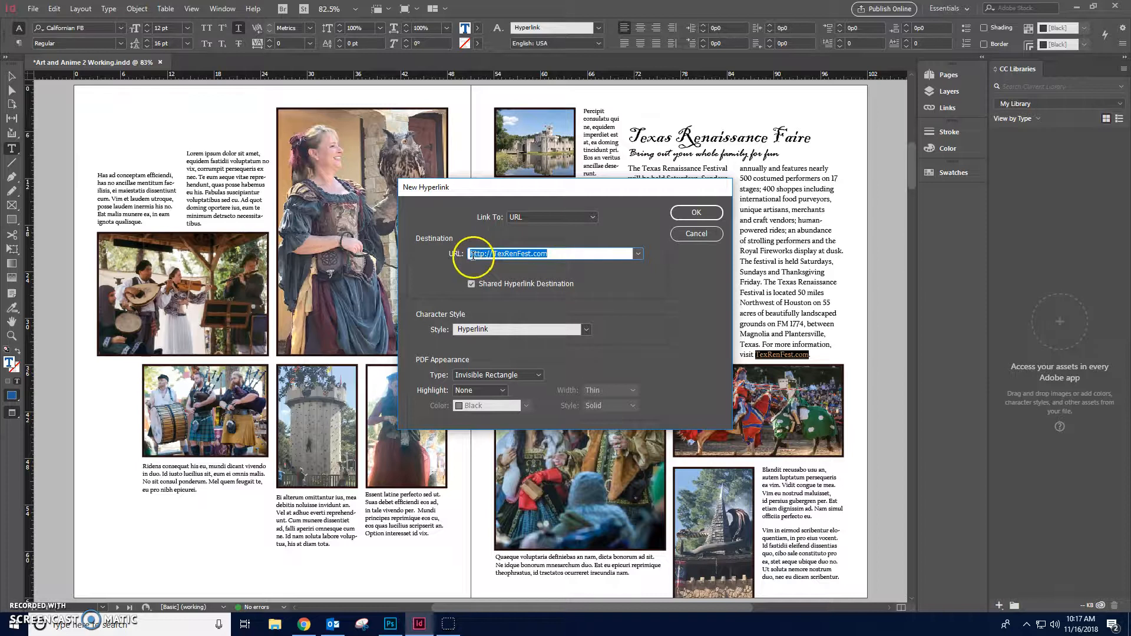
click(586, 331)
click(550, 366)
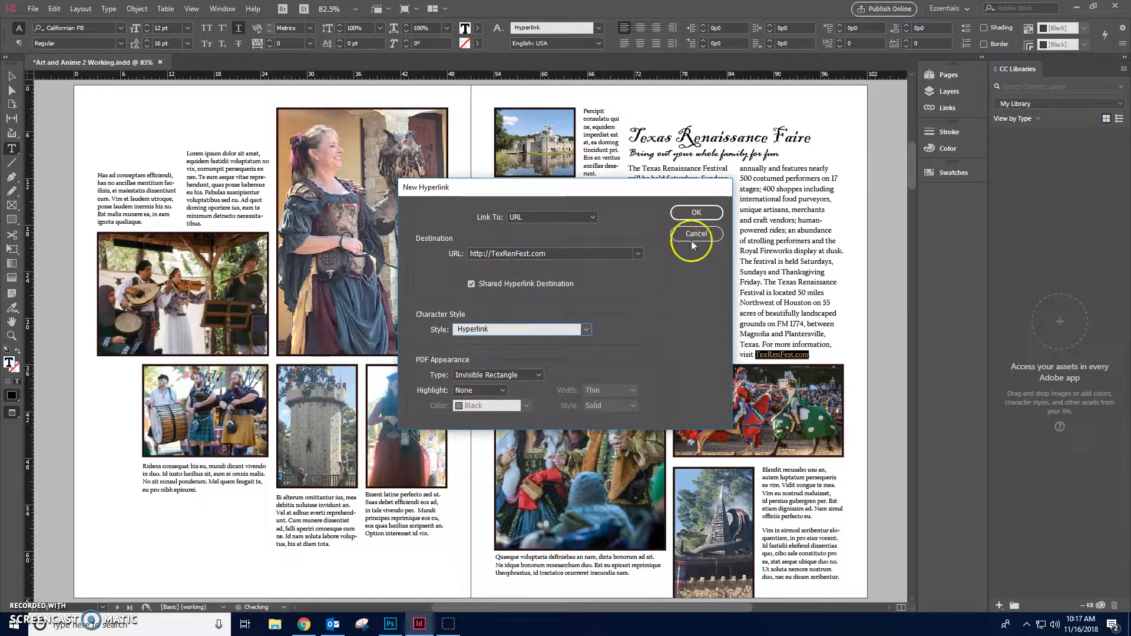
click(693, 213)
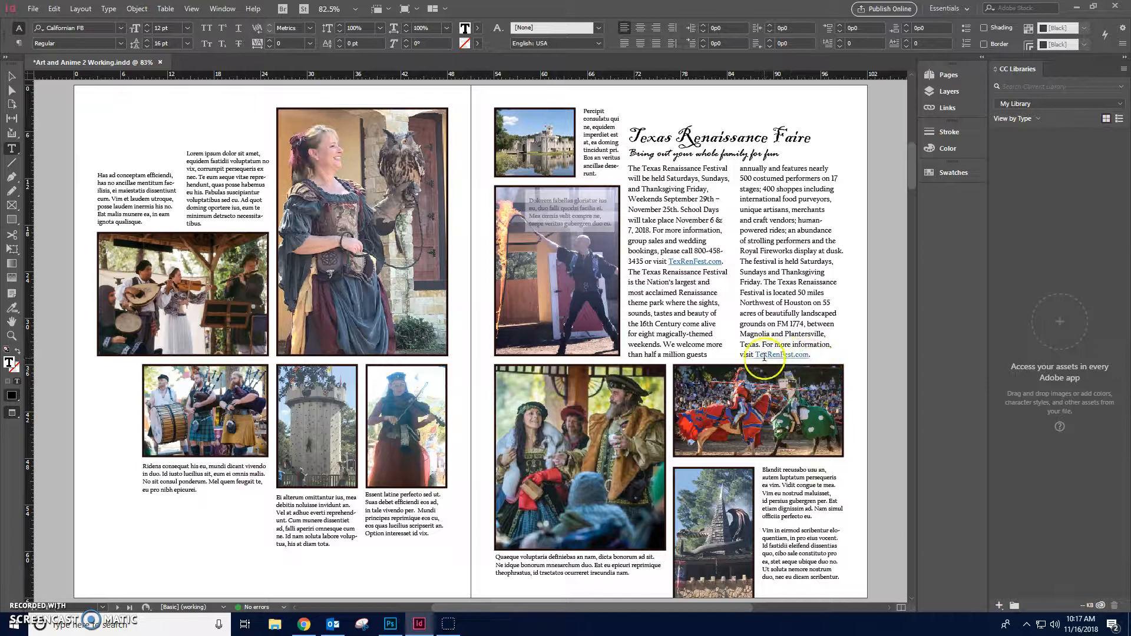
- Examine the character style choices in the hyperlink settings of TexRenFest.com in the article's first column, leaving without saving
drag(681, 261, 715, 262)
click(718, 263)
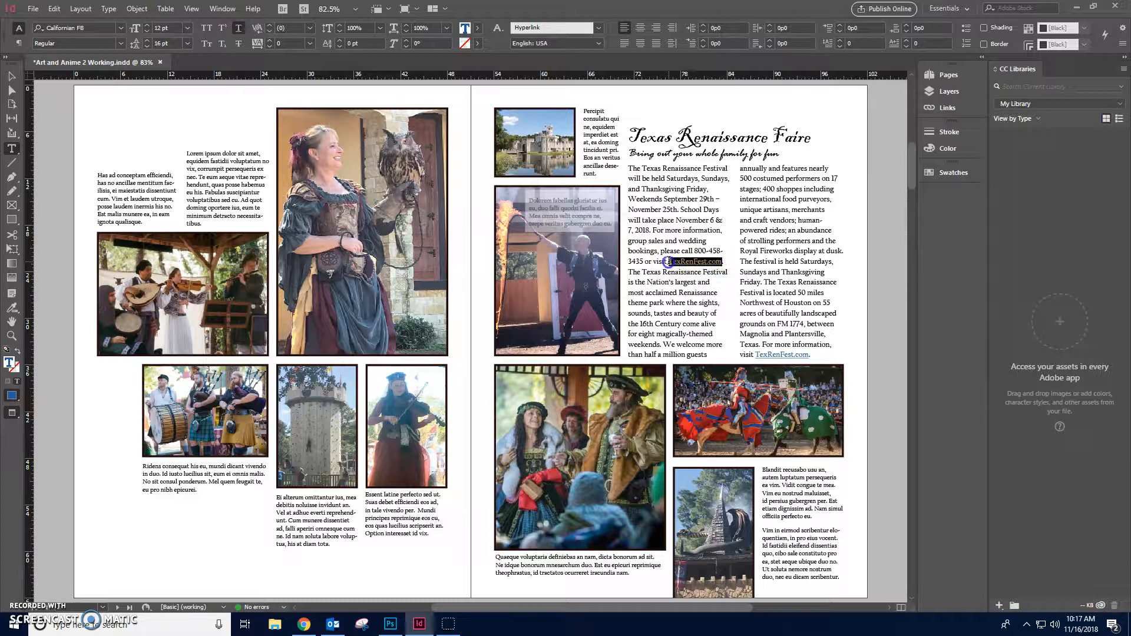
click(109, 9)
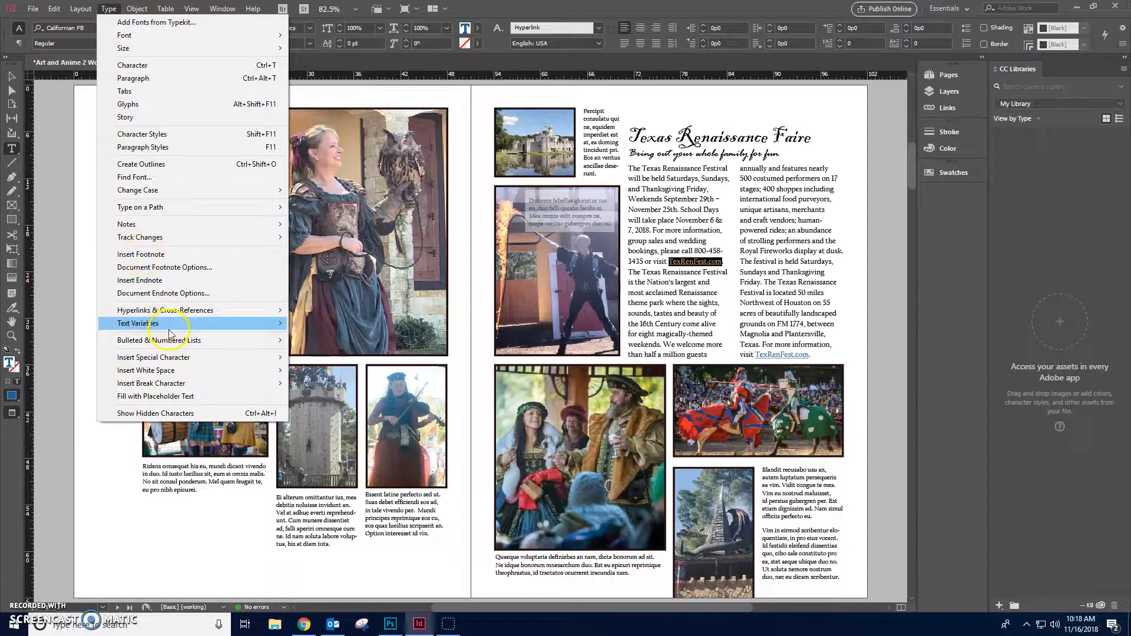
mouse_move(177, 316)
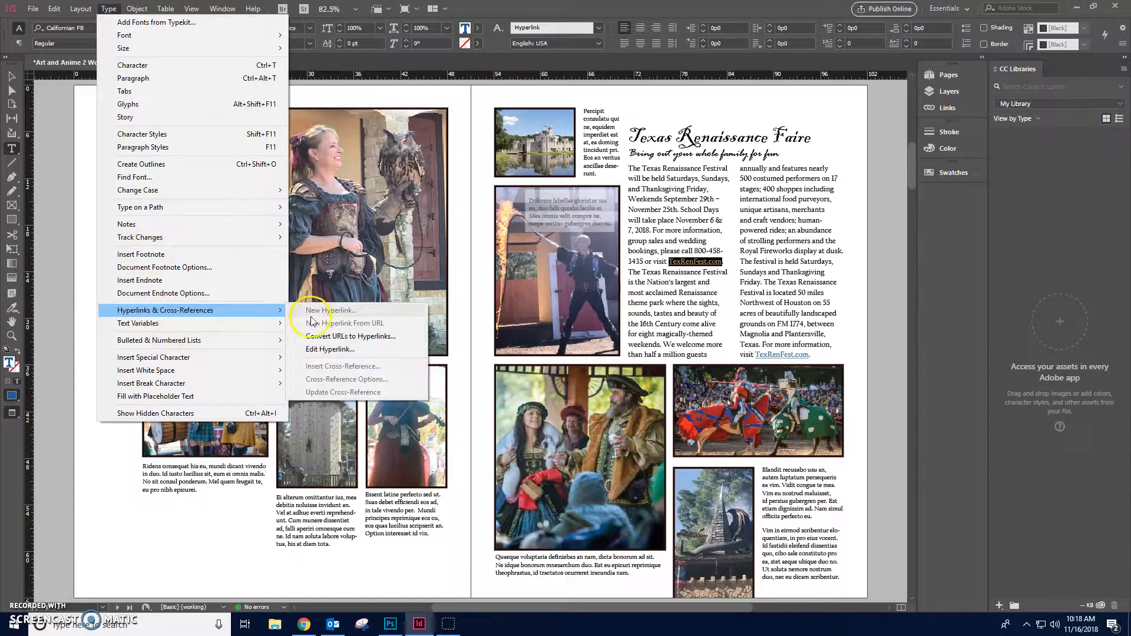
click(345, 349)
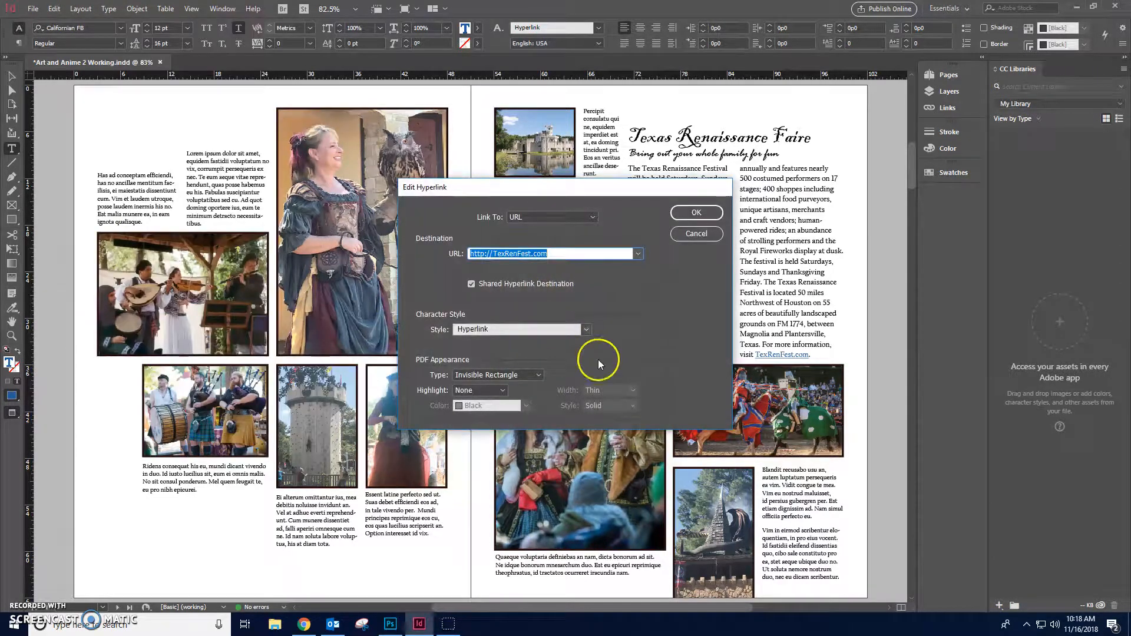
click(489, 329)
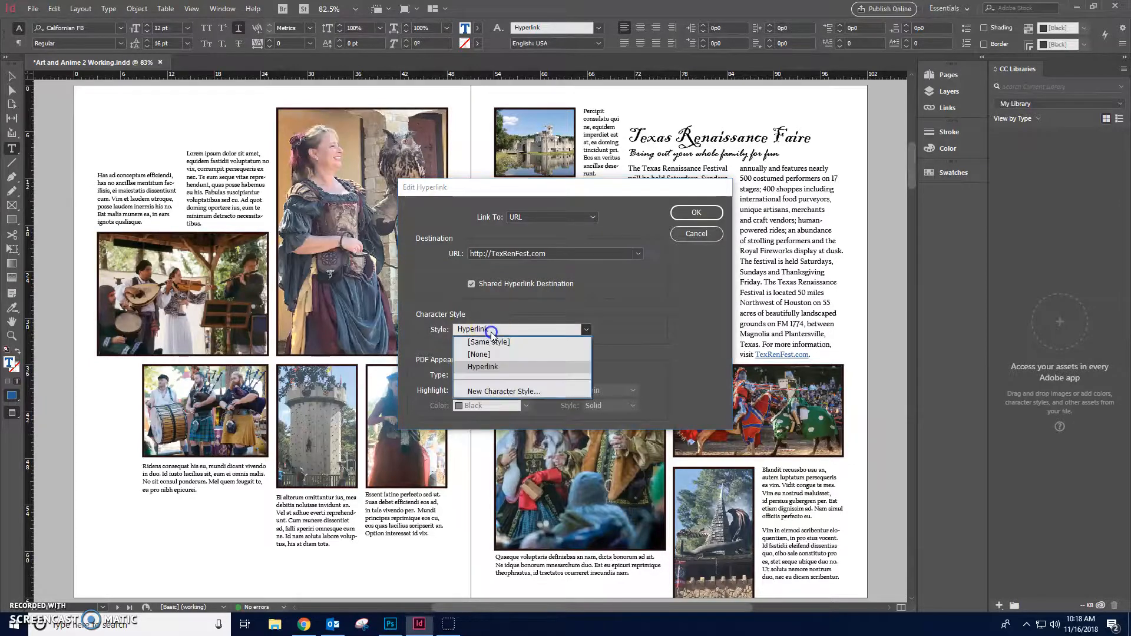
click(502, 356)
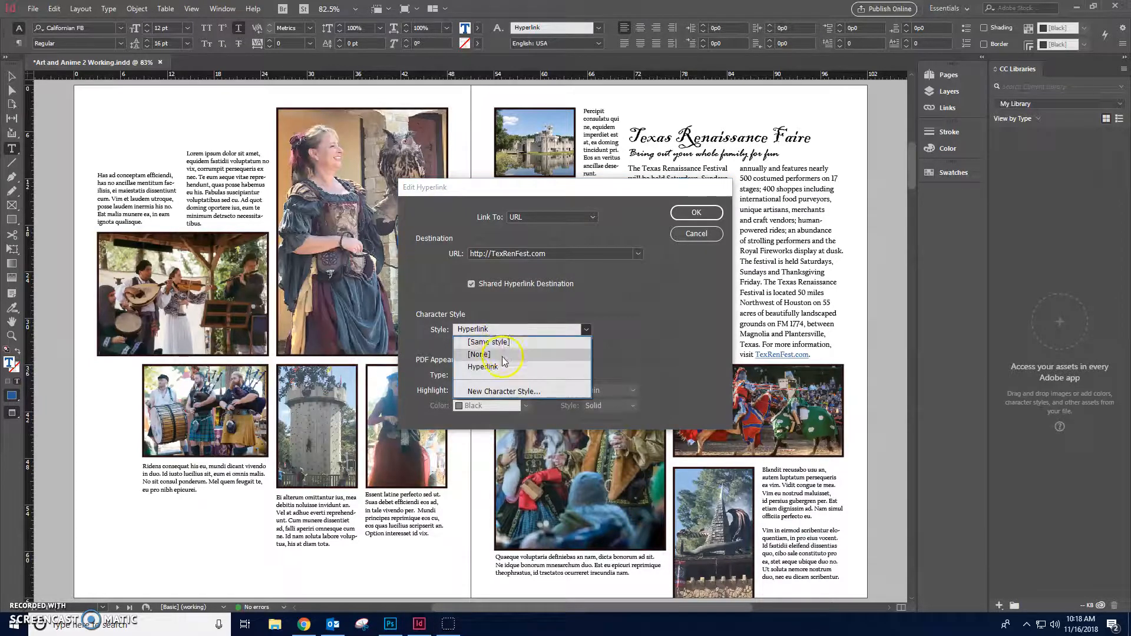
click(702, 349)
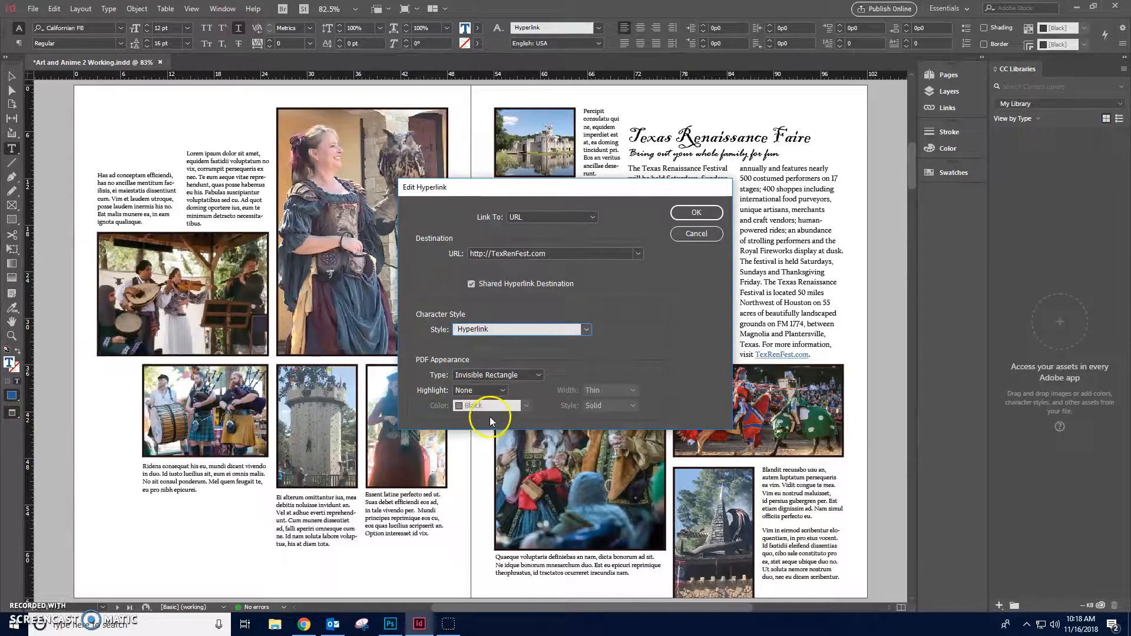
click(697, 234)
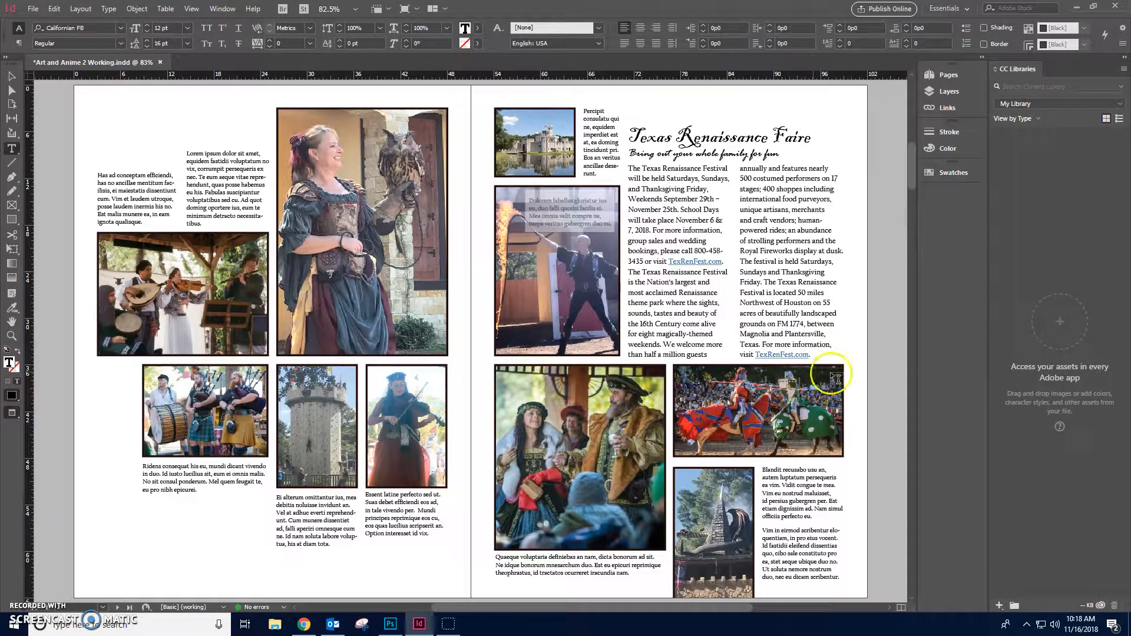
- Place the Texas-Renaissance-Festival-2012 image at full size on the left page, starting near its upper-left corner
click(15, 77)
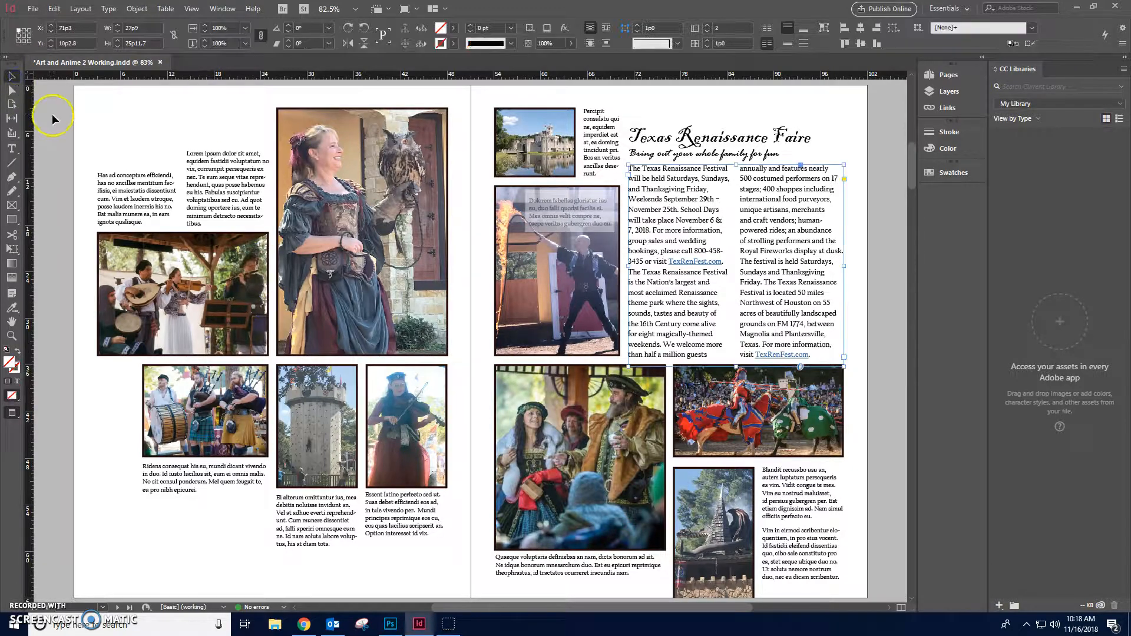
click(877, 115)
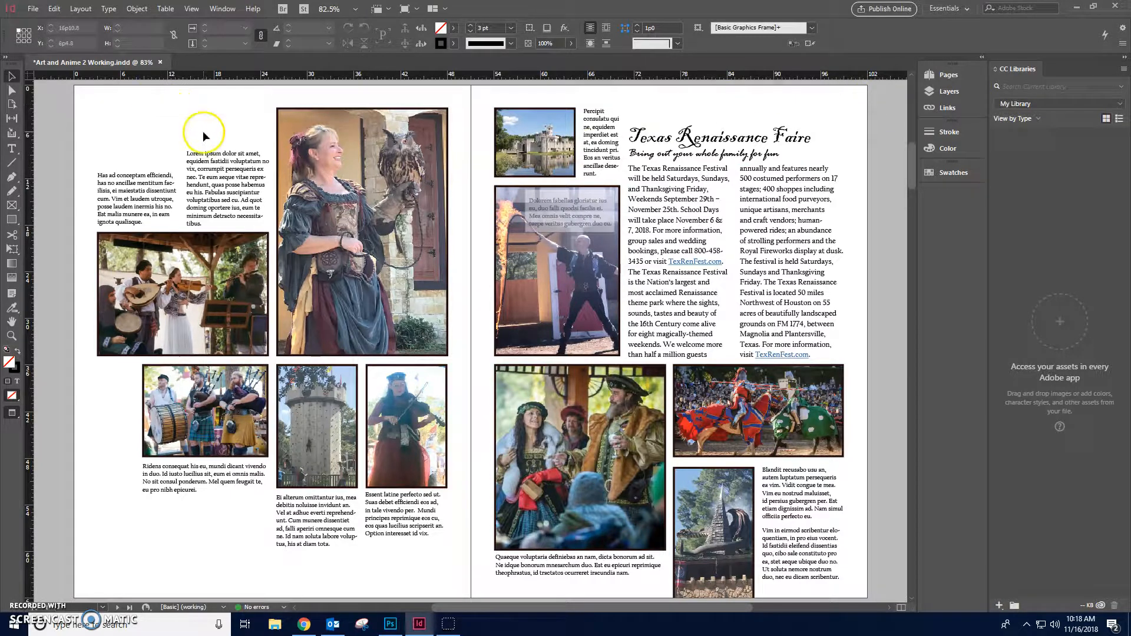
click(32, 10)
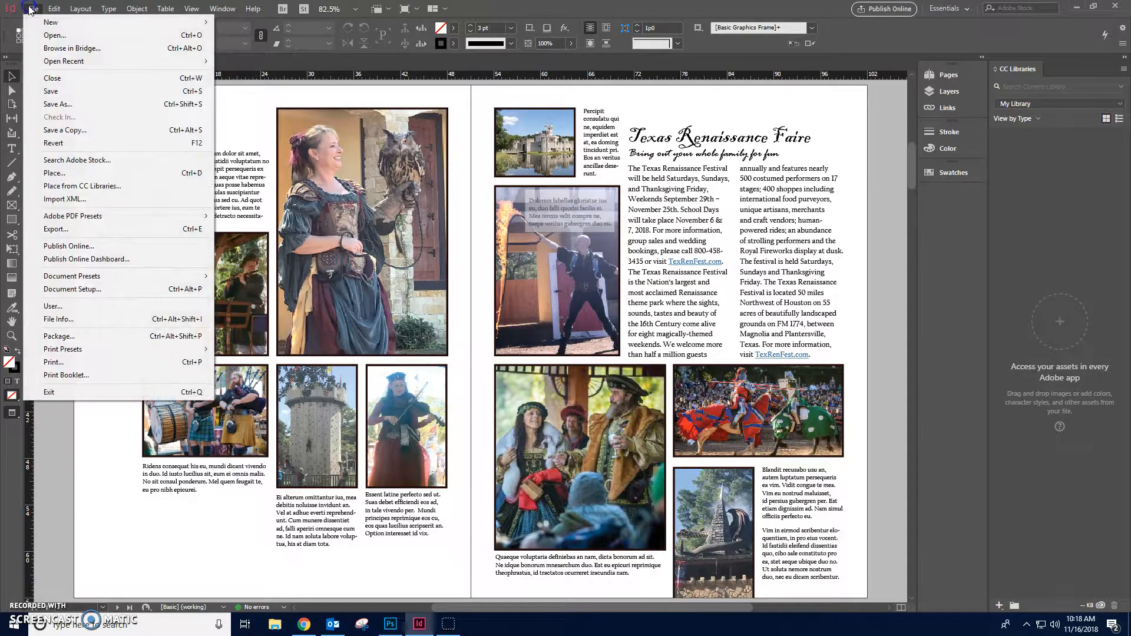
click(33, 9)
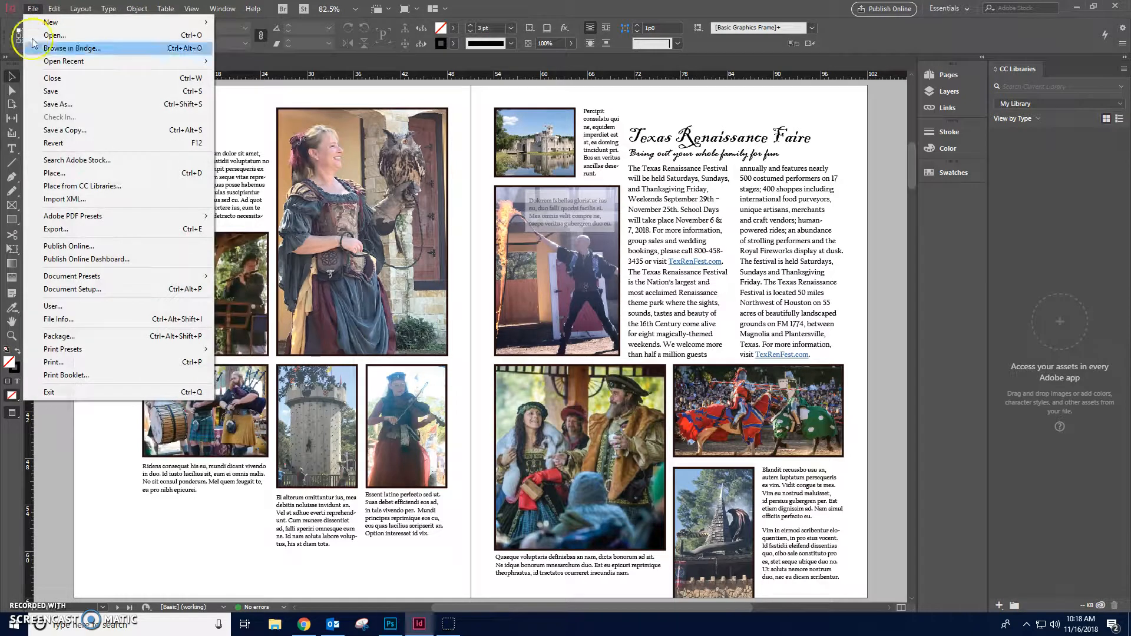
click(80, 173)
scroll(853, 399, down, 1)
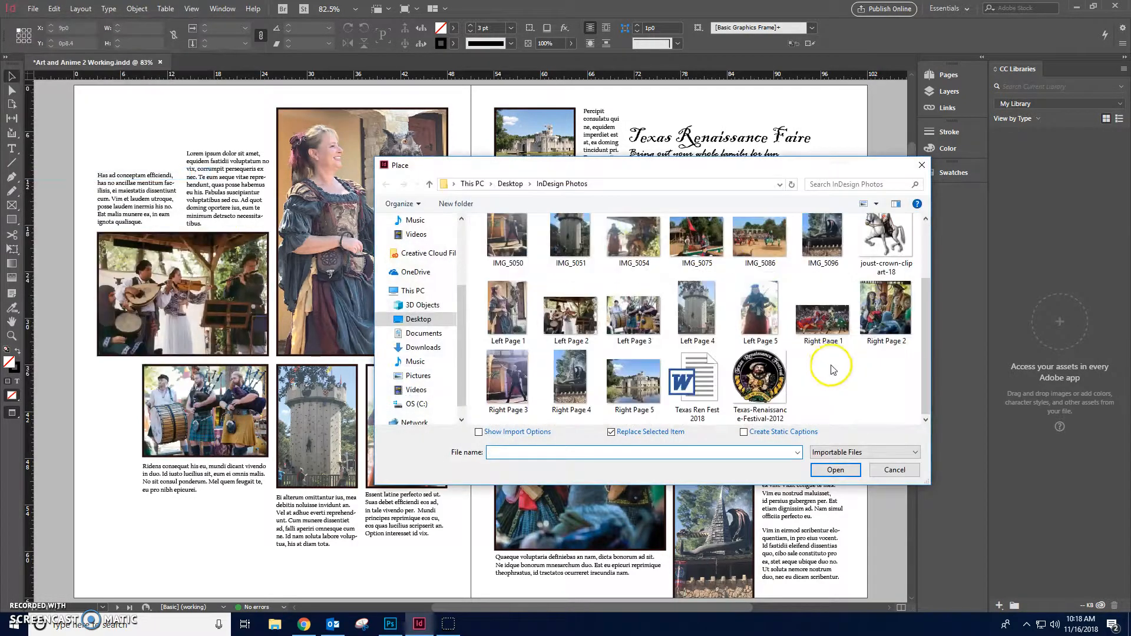
click(760, 383)
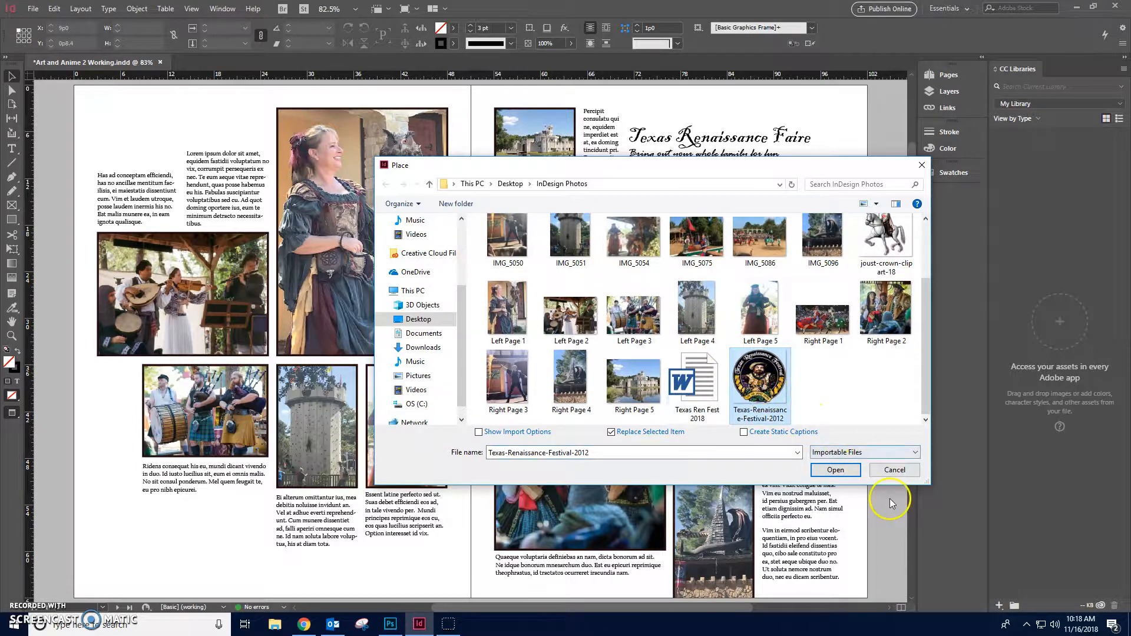
click(835, 469)
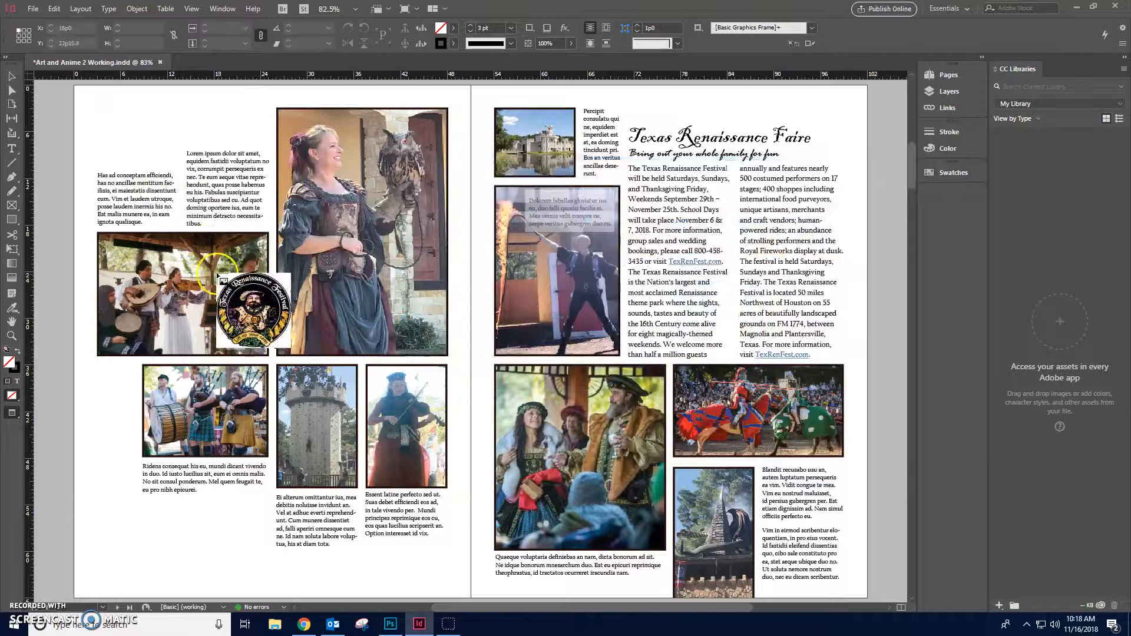
click(120, 116)
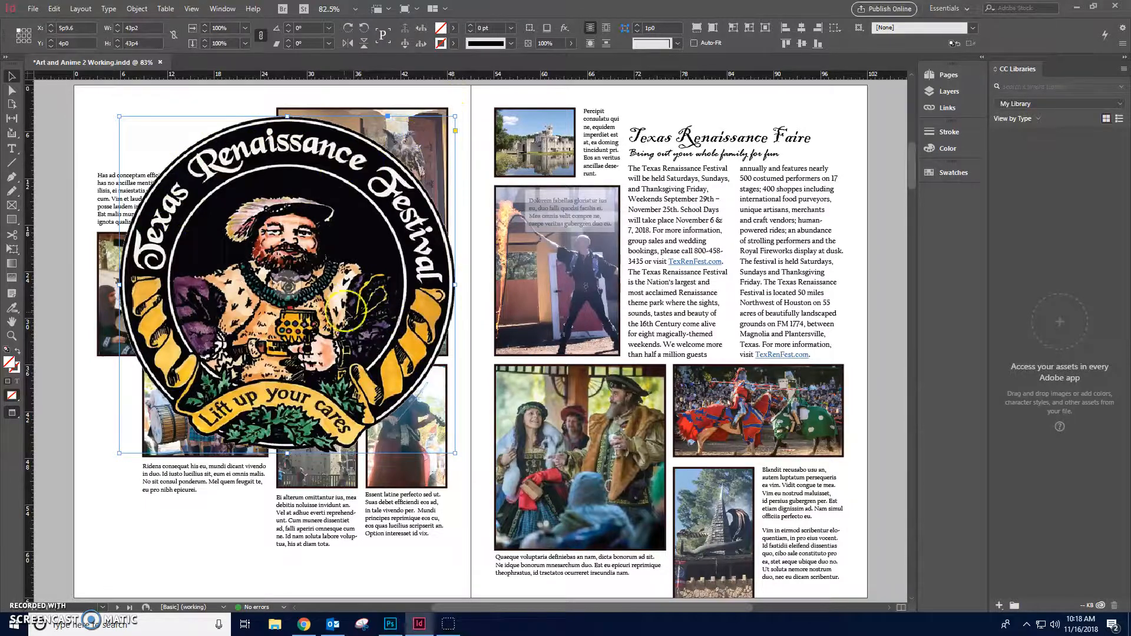
- Reposition the festival logo near the left page's upper-left corner and shrink its frame to about 12p11 by 13p1
drag(292, 225, 524, 375)
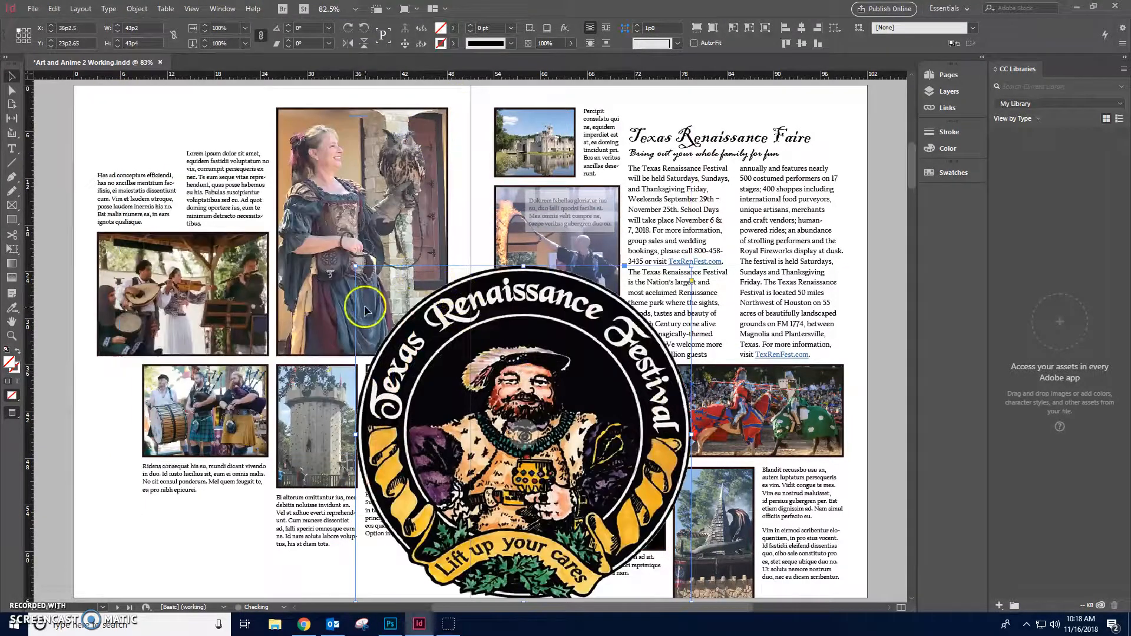
drag(624, 443, 384, 299)
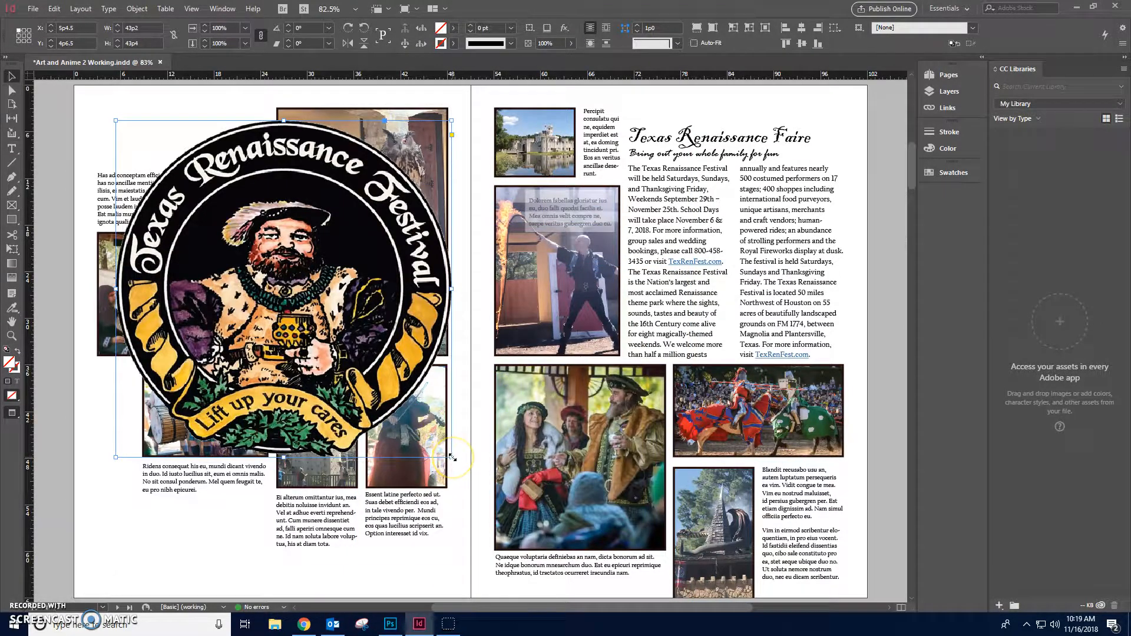
drag(452, 458, 193, 222)
click(144, 116)
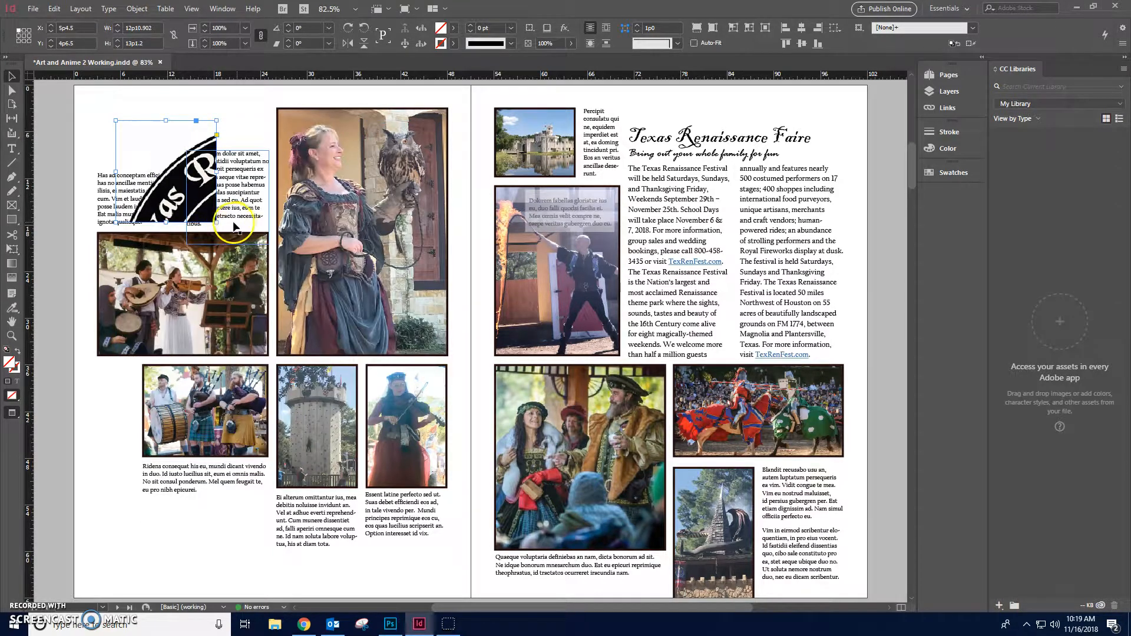
- Move the logo frame over the lower-right corner of the large owl photo and apply Fit Content to Frame
drag(146, 141, 388, 269)
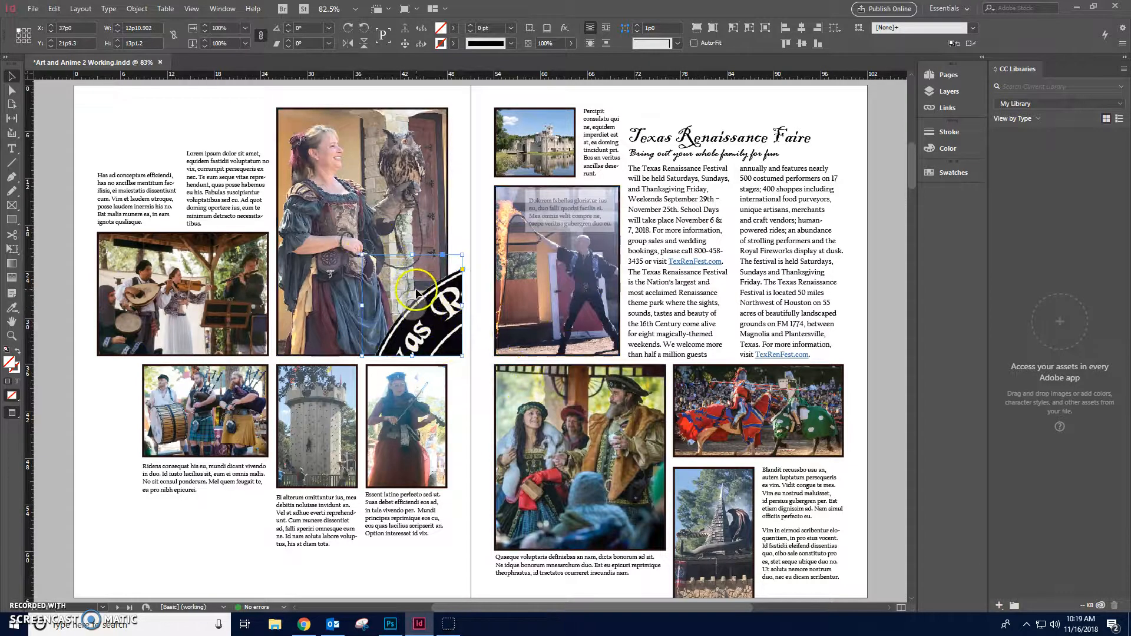
right_click(448, 292)
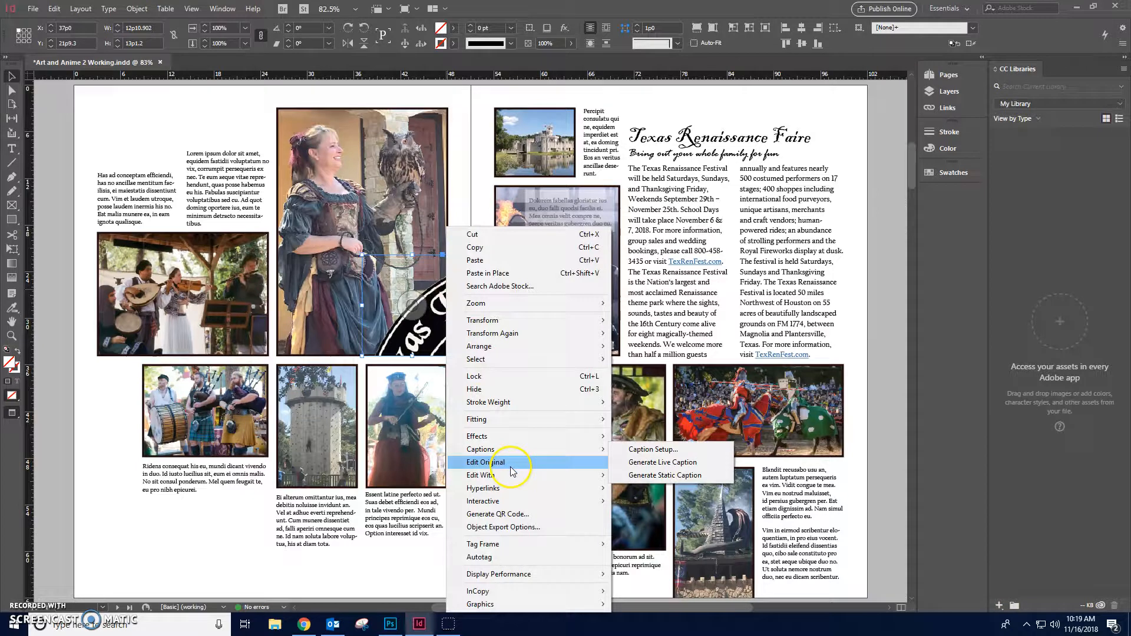
mouse_move(514, 420)
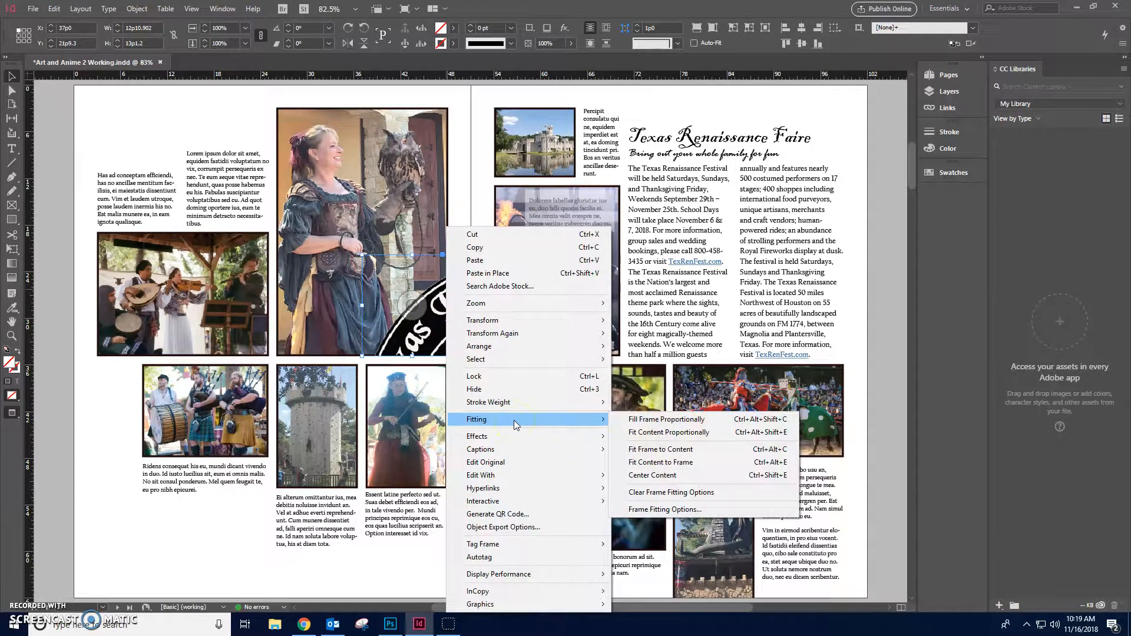
click(640, 433)
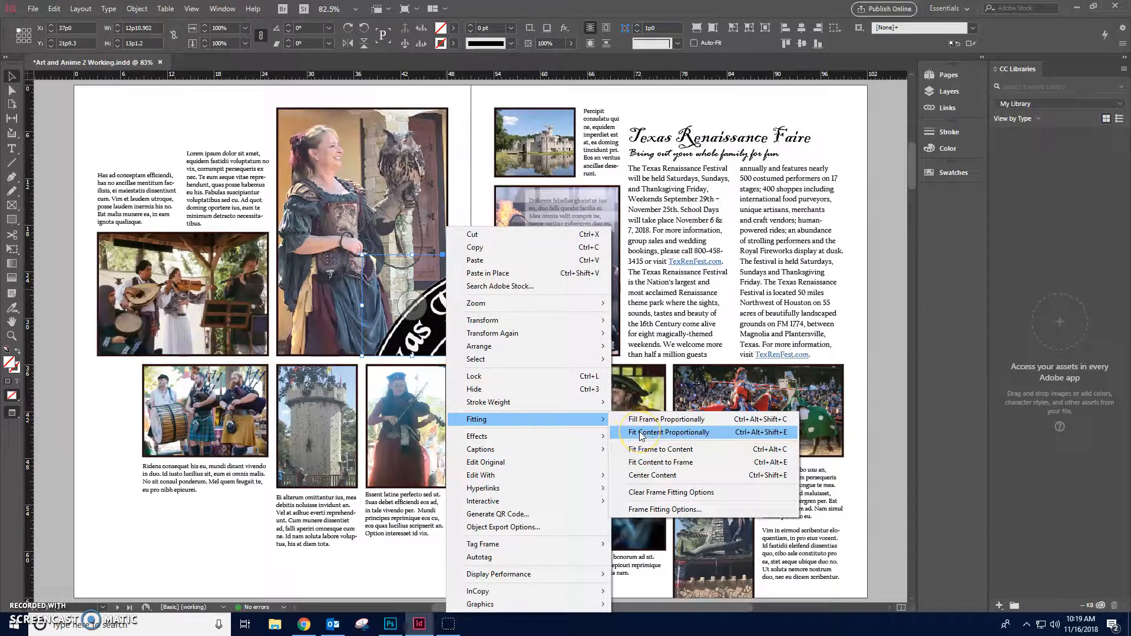
click(648, 467)
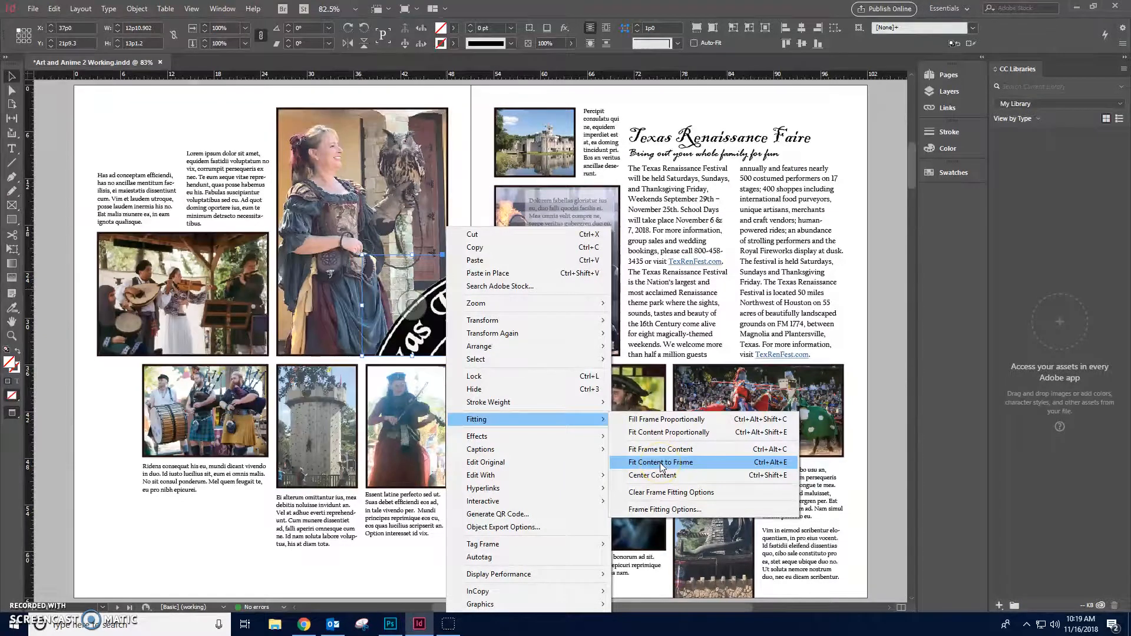
click(661, 463)
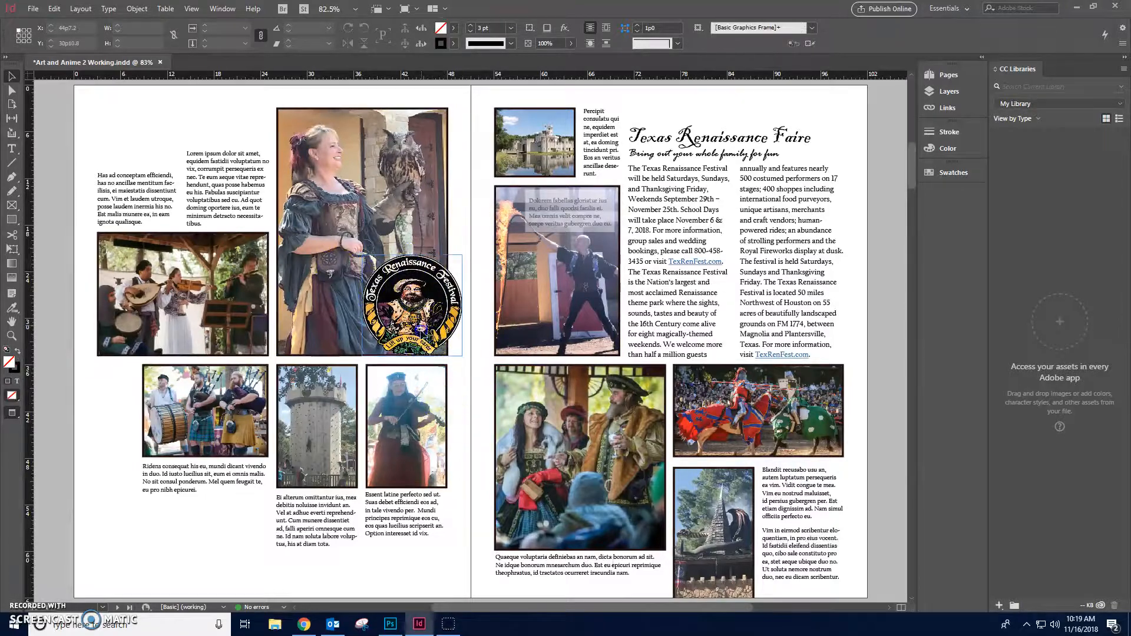
- Shift the logo so it overhangs the owl photo's lower-right corner, undoing the stray move of the image inside its frame
mouse_move(421, 328)
mouse_down()
mouse_move(349, 339)
mouse_move(425, 318)
mouse_move(403, 304)
mouse_move(428, 304)
mouse_move(438, 326)
mouse_up()
click(464, 196)
click(458, 257)
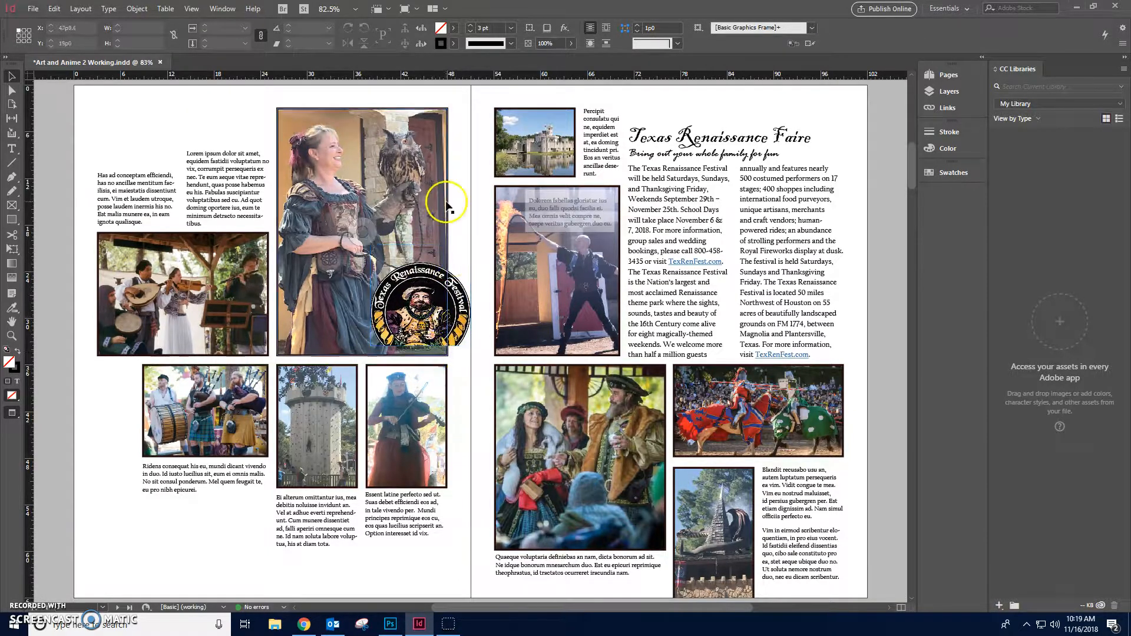
click(57, 9)
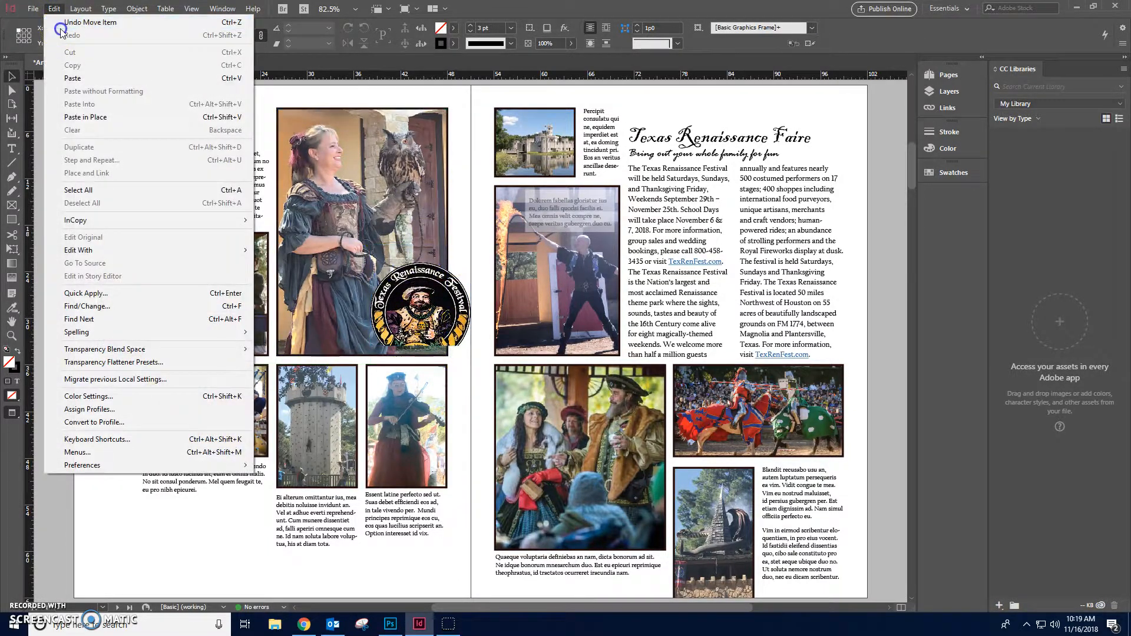
click(63, 23)
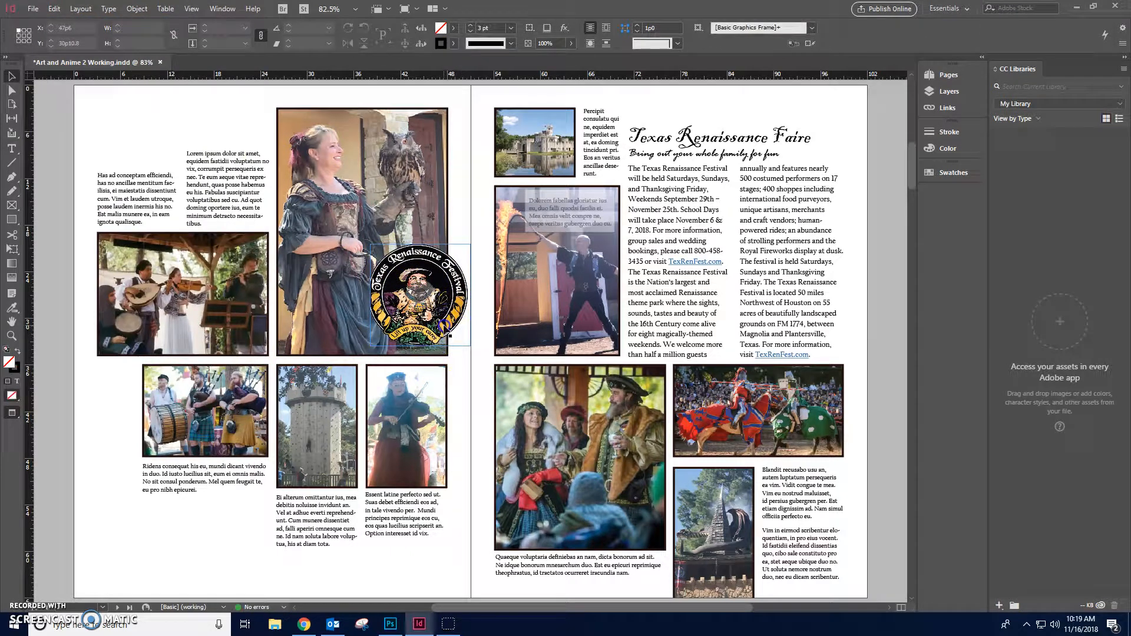
drag(442, 327, 453, 347)
click(460, 232)
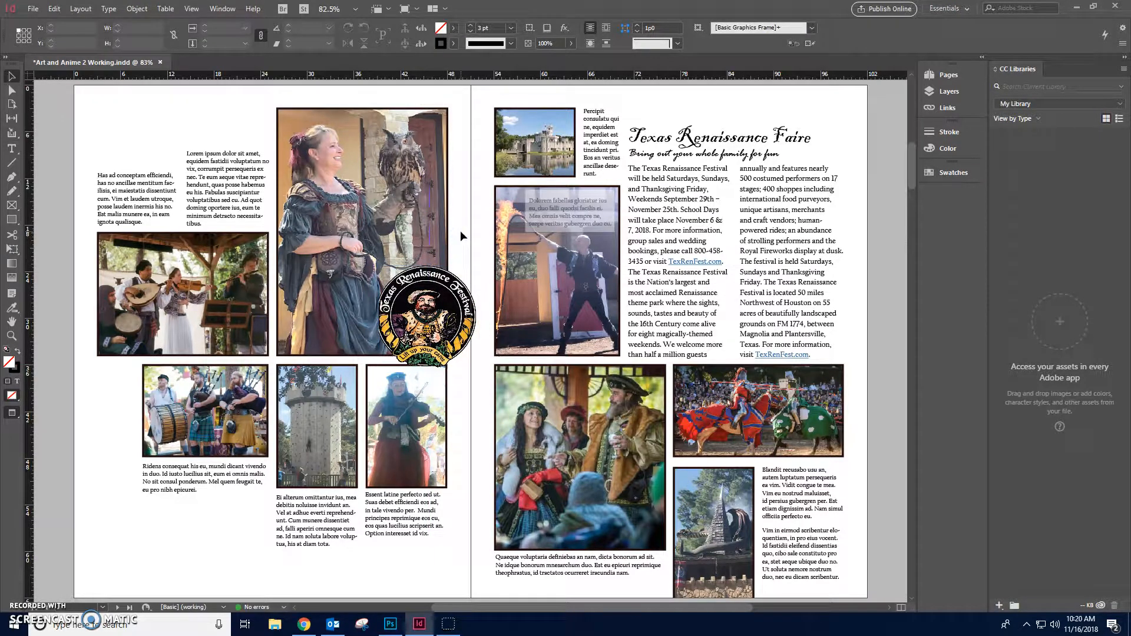
click(409, 218)
click(133, 389)
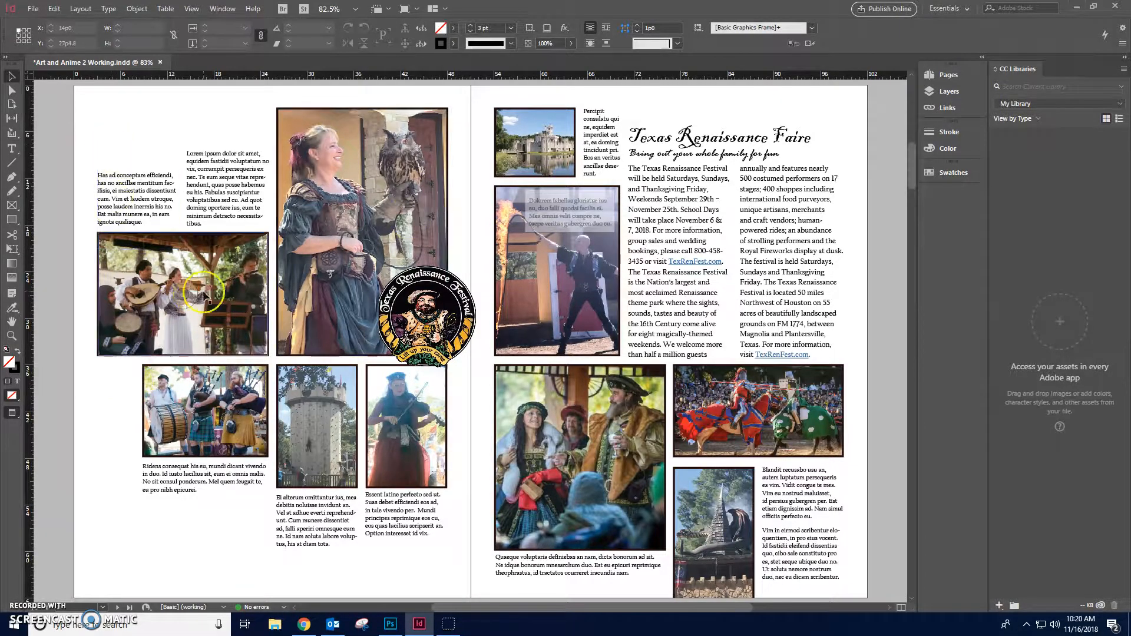
scroll(147, 188, down, 2)
scroll(241, 297, up, 5)
scroll(240, 297, down, 3)
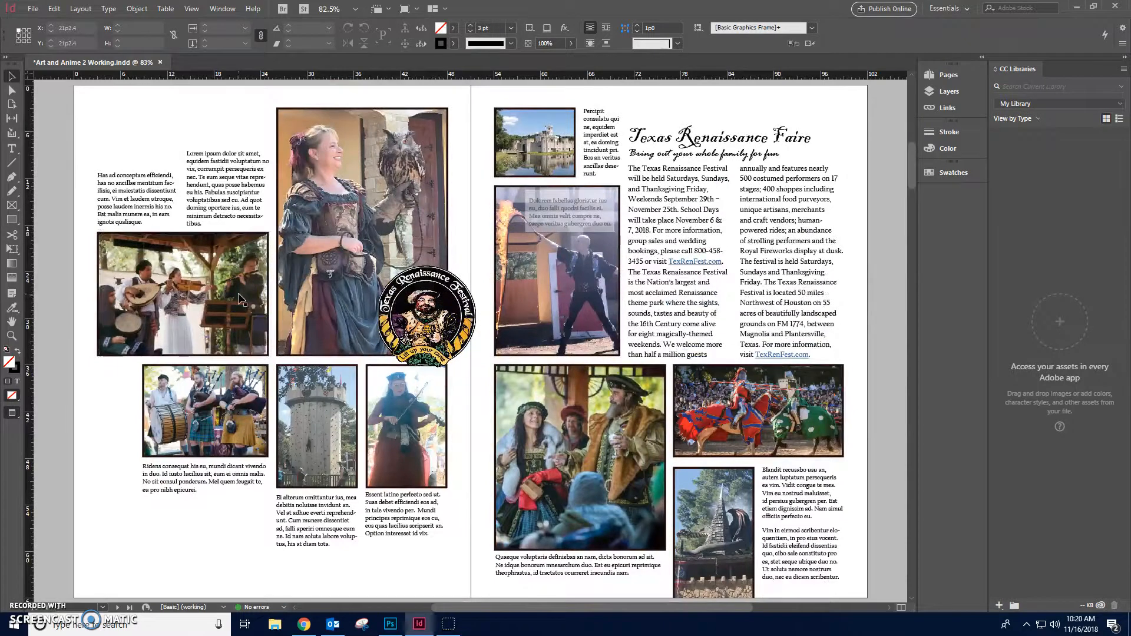
click(123, 541)
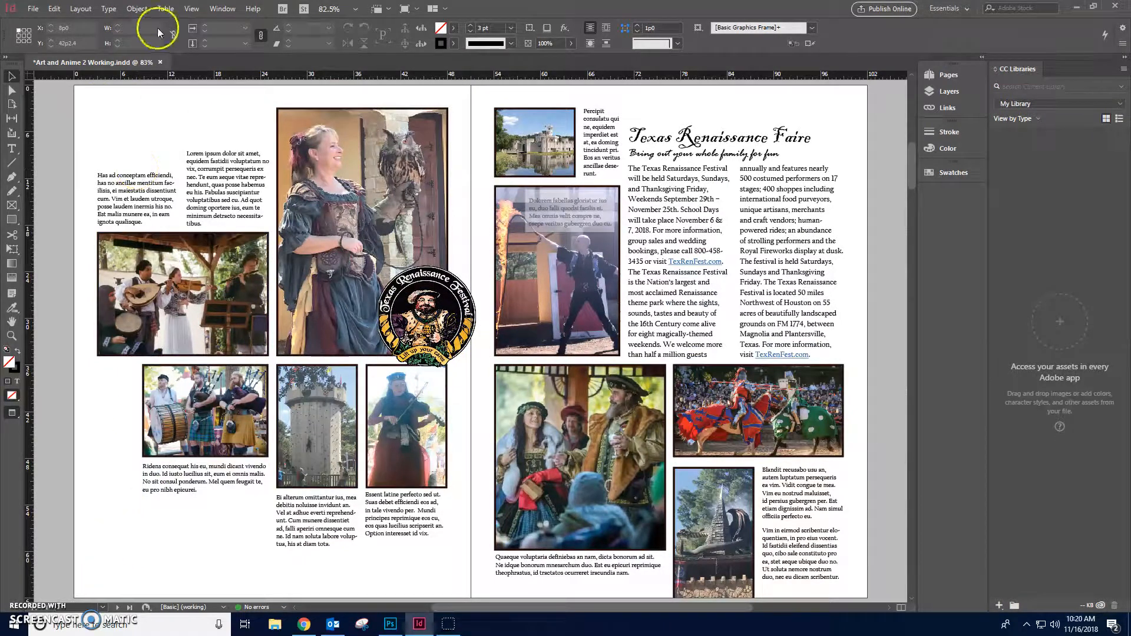
- Place the joust-crown-clipart-18 image at full size, starting near the left page's lower-left area below the bagpiper caption
click(54, 9)
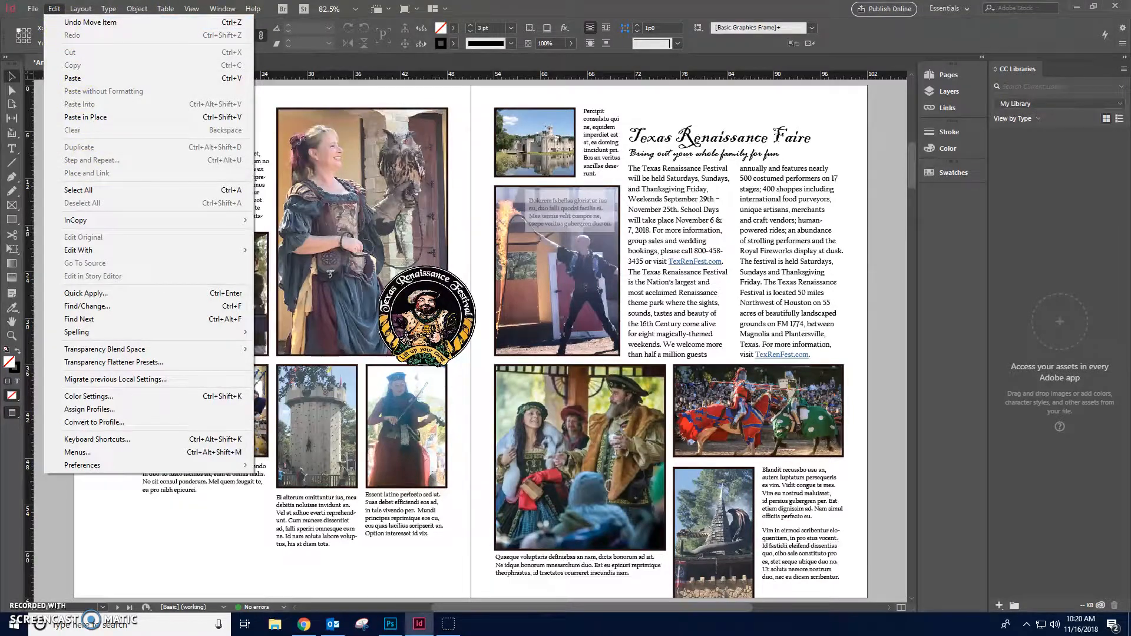
mouse_move(33, 9)
click(59, 177)
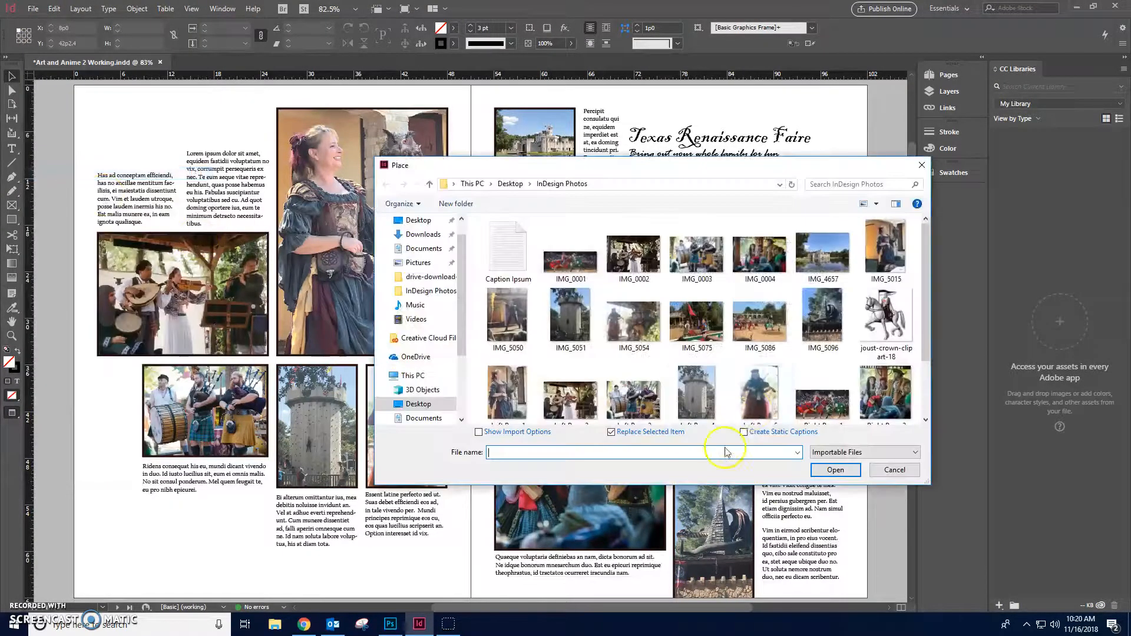
click(885, 318)
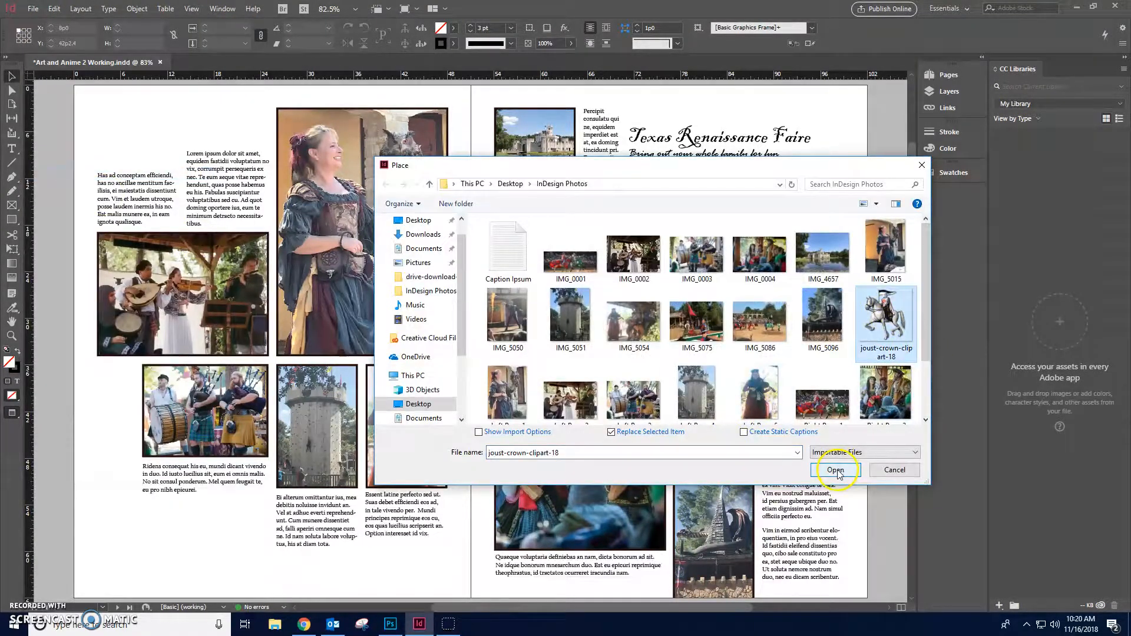
click(836, 470)
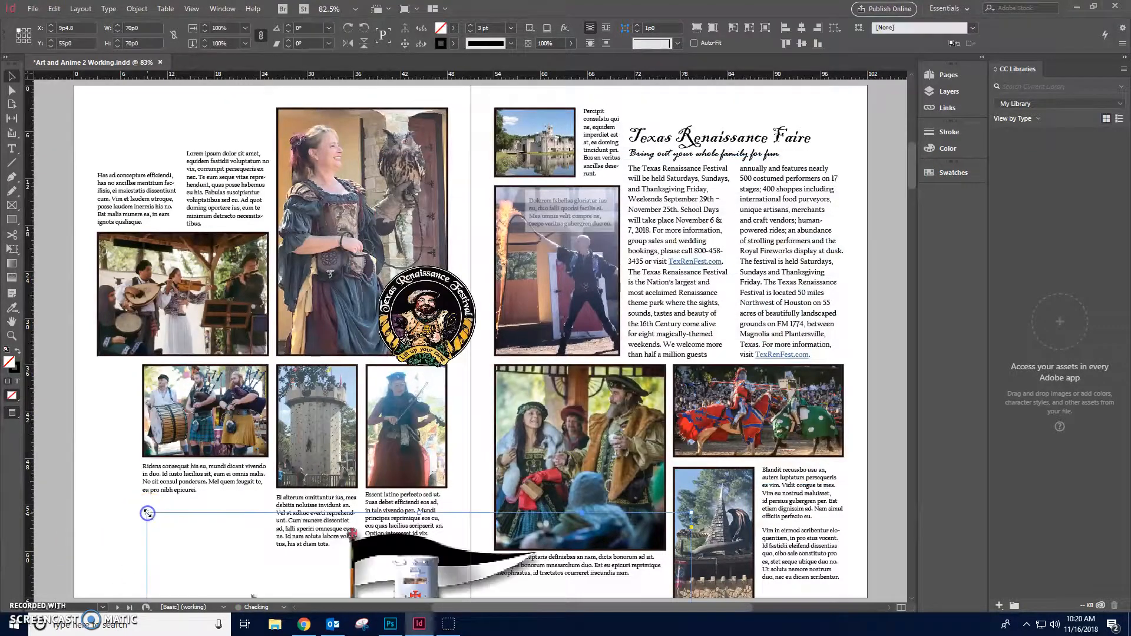
- Reposition the knight clipart over the left page and shrink its frame to about 3p7 by 3p7 near the page's lower-left corner
drag(416, 575, 347, 194)
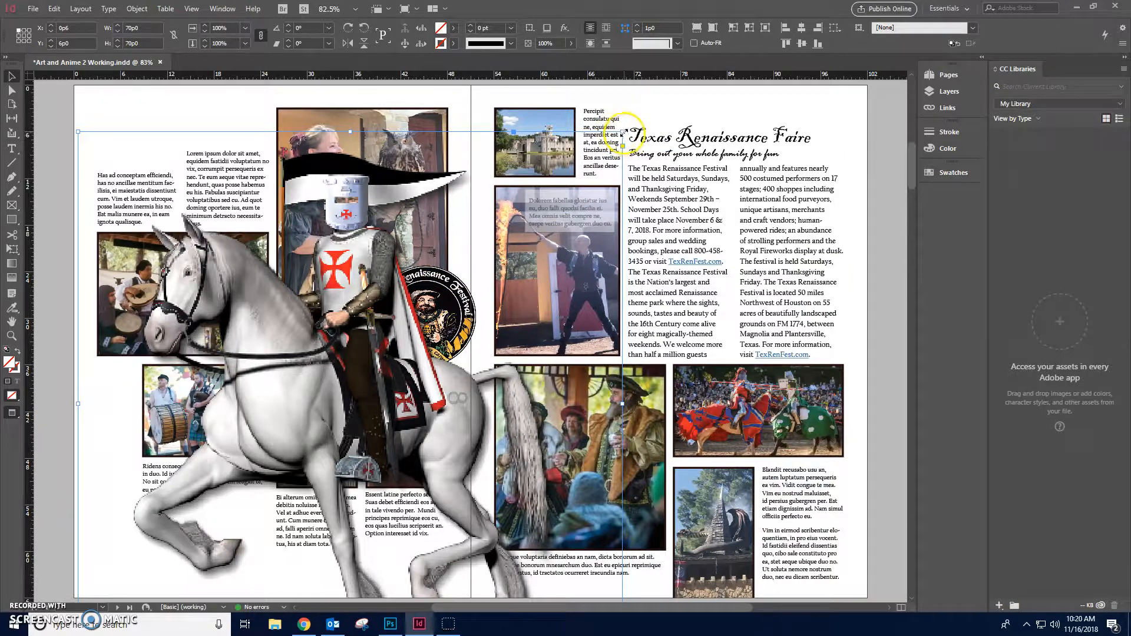
drag(345, 389, 395, 279)
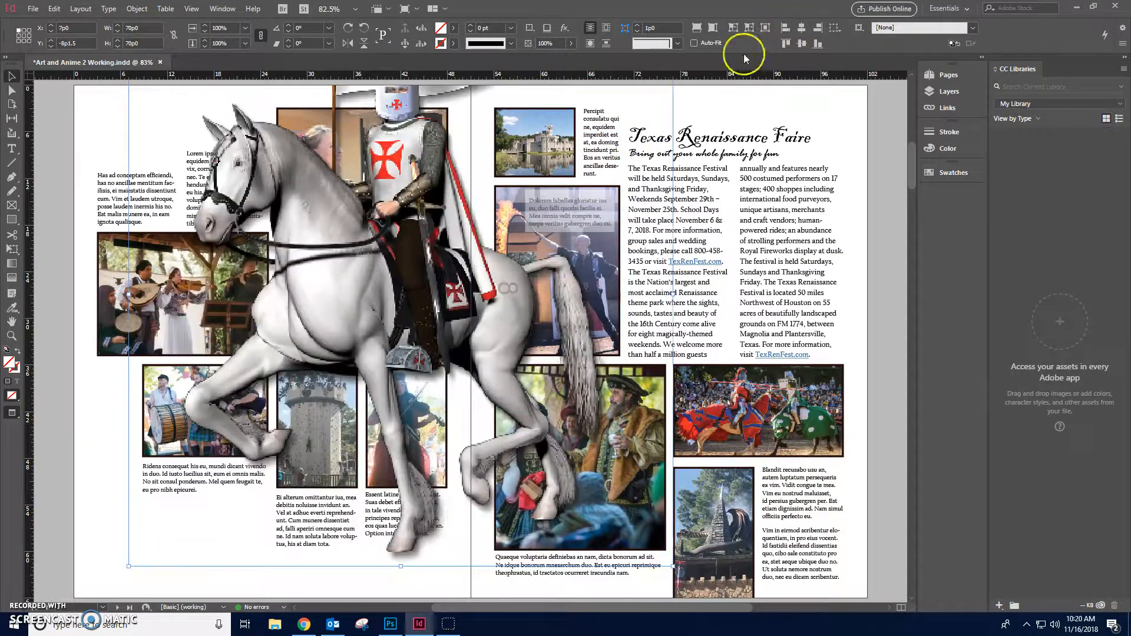
scroll(670, 119, up, 3)
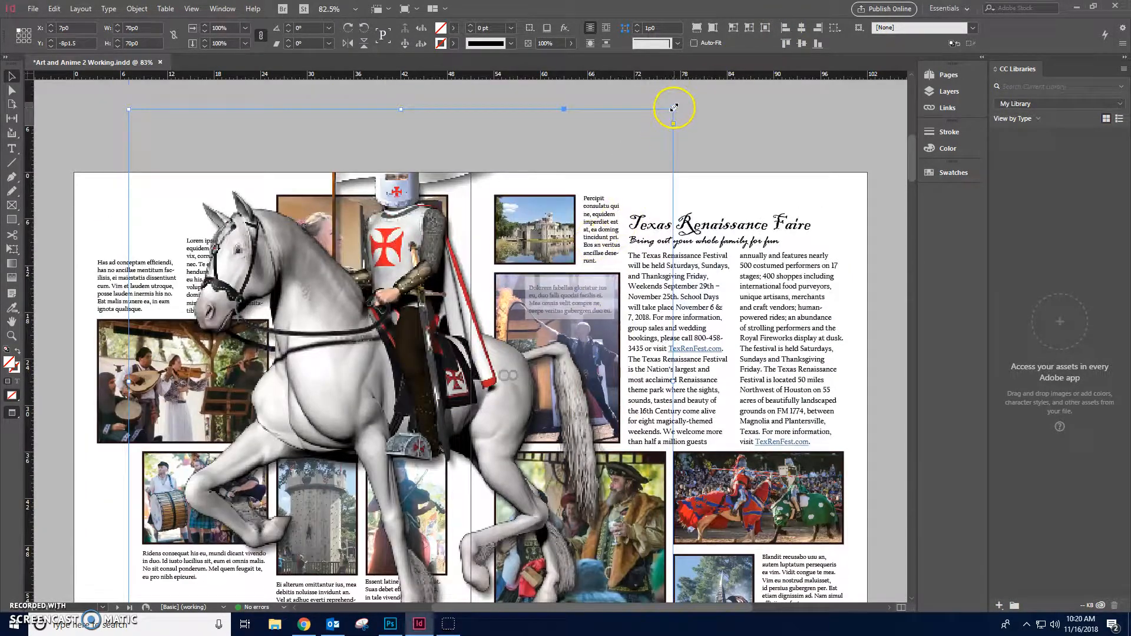
drag(674, 108, 199, 583)
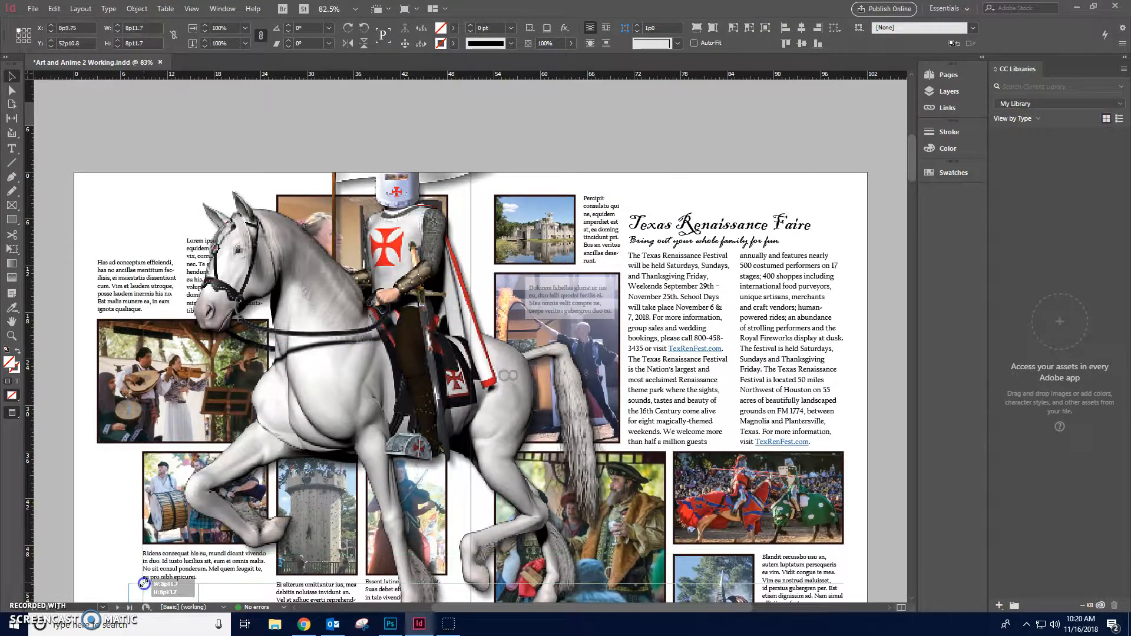
scroll(175, 547, down, 5)
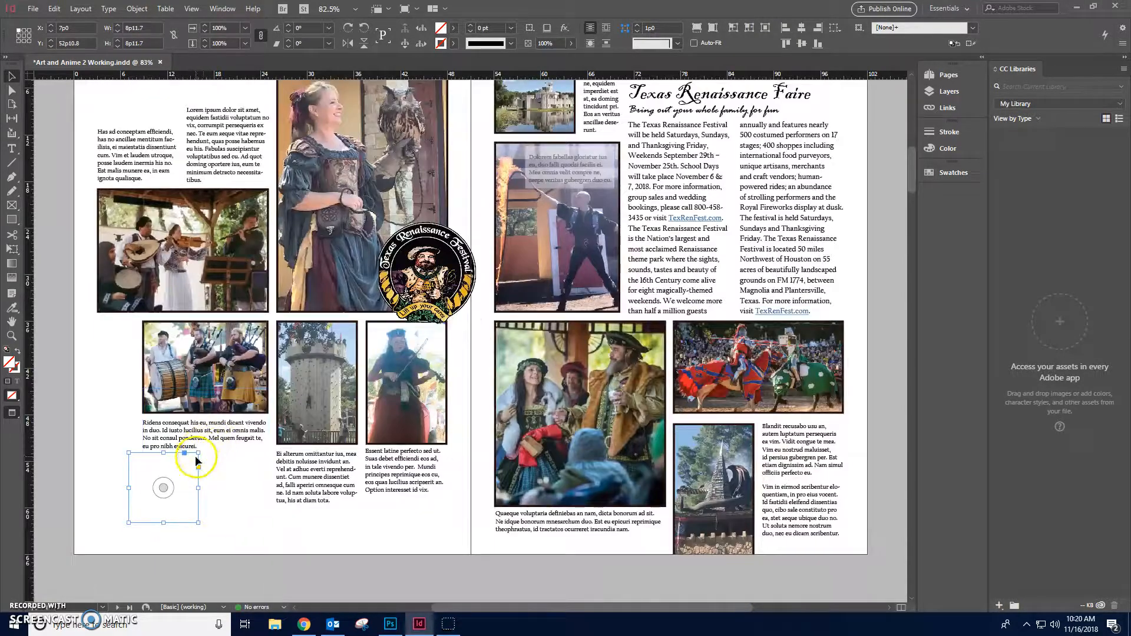
drag(201, 453, 157, 498)
- Apply Fit Content to Frame to the small knight clipart frame
right_click(142, 511)
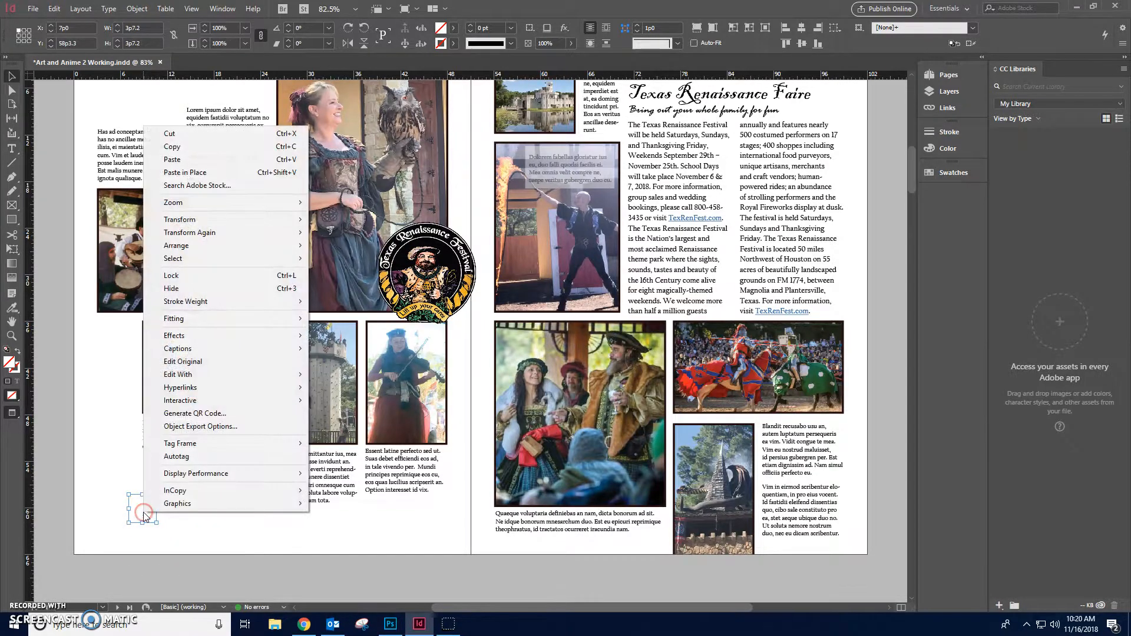
click(169, 319)
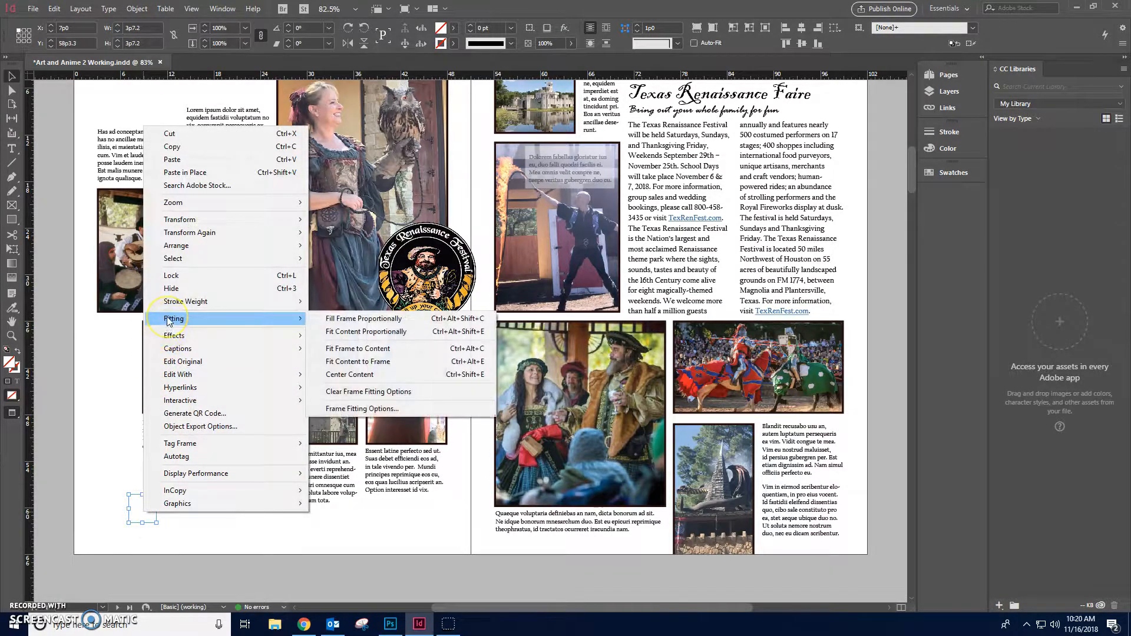
click(387, 365)
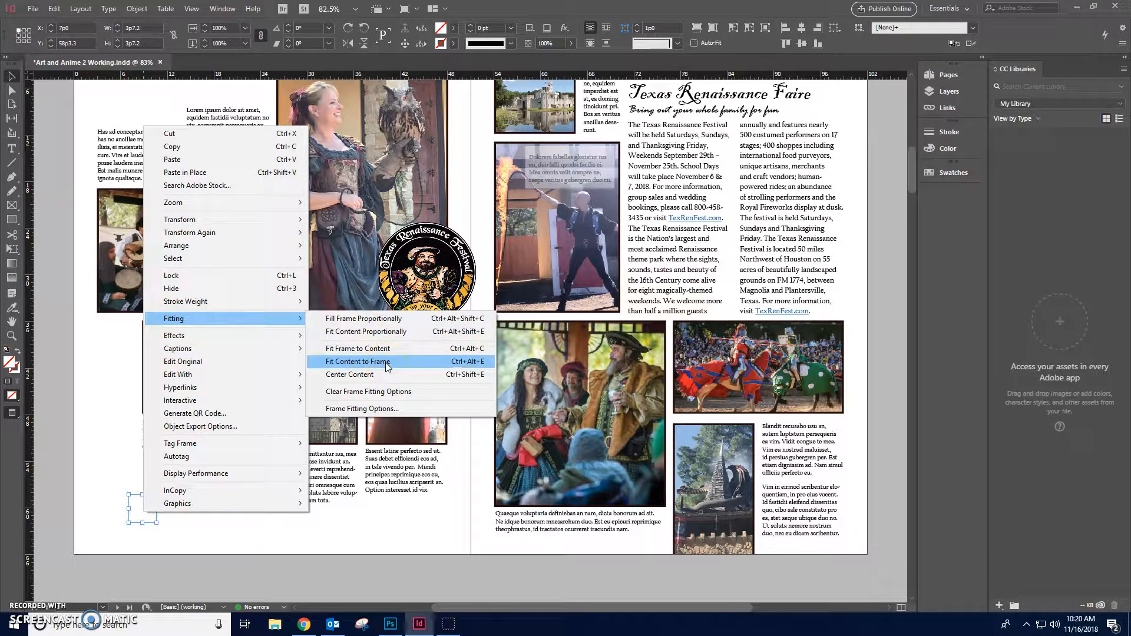
click(387, 361)
click(214, 506)
- Move the knight clipart into the left page's lower-left corner, leaving a small margin from the page edges
click(142, 514)
drag(142, 514, 102, 528)
click(146, 524)
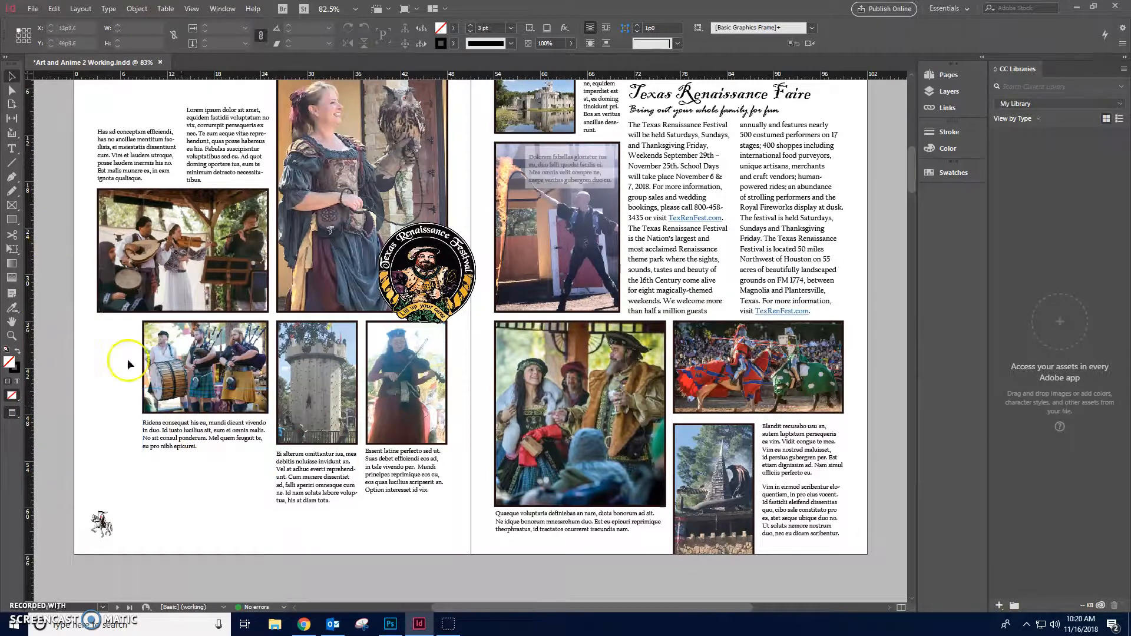
drag(102, 522, 110, 523)
click(179, 419)
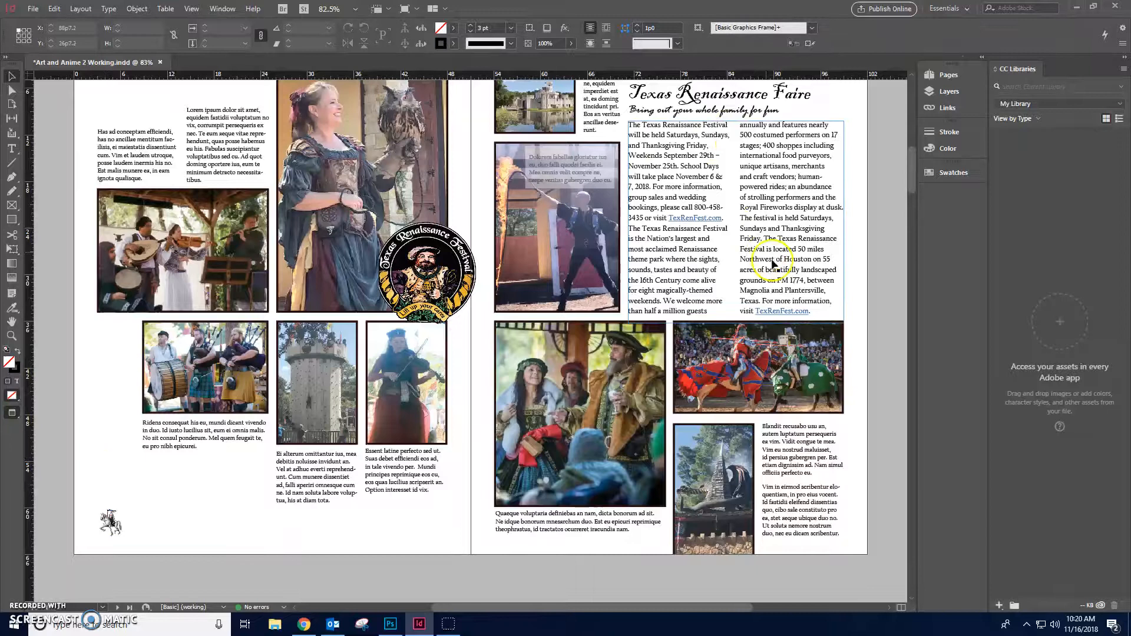
- Add a text frame up and to the left of the knight clipart and enter the page number 2
scroll(766, 253, up, 1)
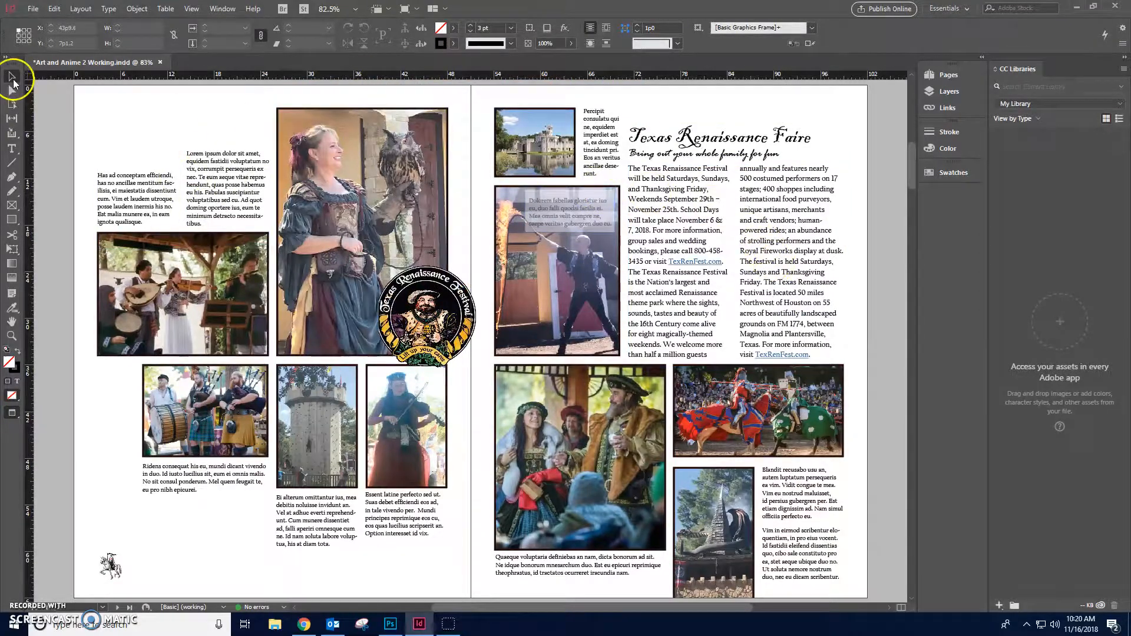
click(11, 148)
scroll(140, 529, down, 1)
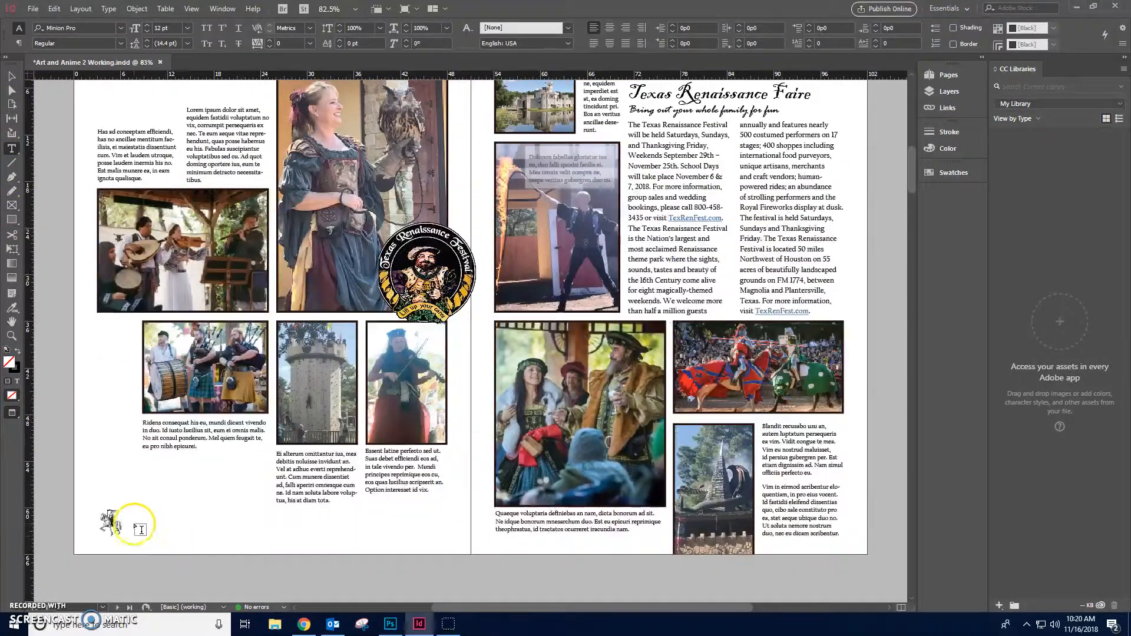
click(11, 336)
click(95, 530)
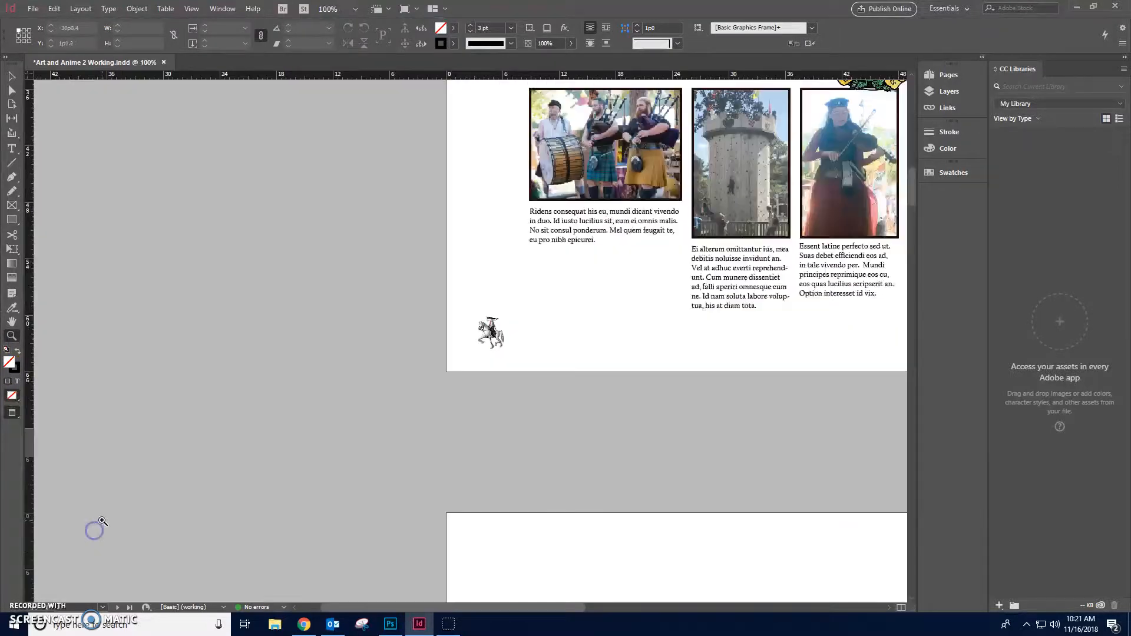
click(517, 331)
click(495, 334)
click(481, 336)
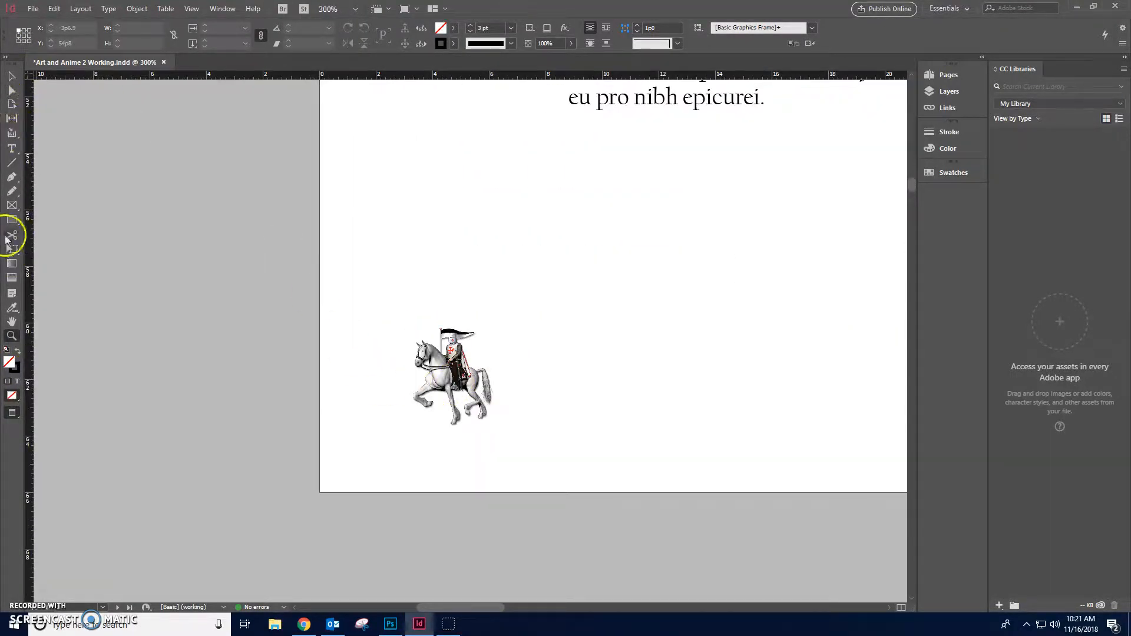
click(11, 149)
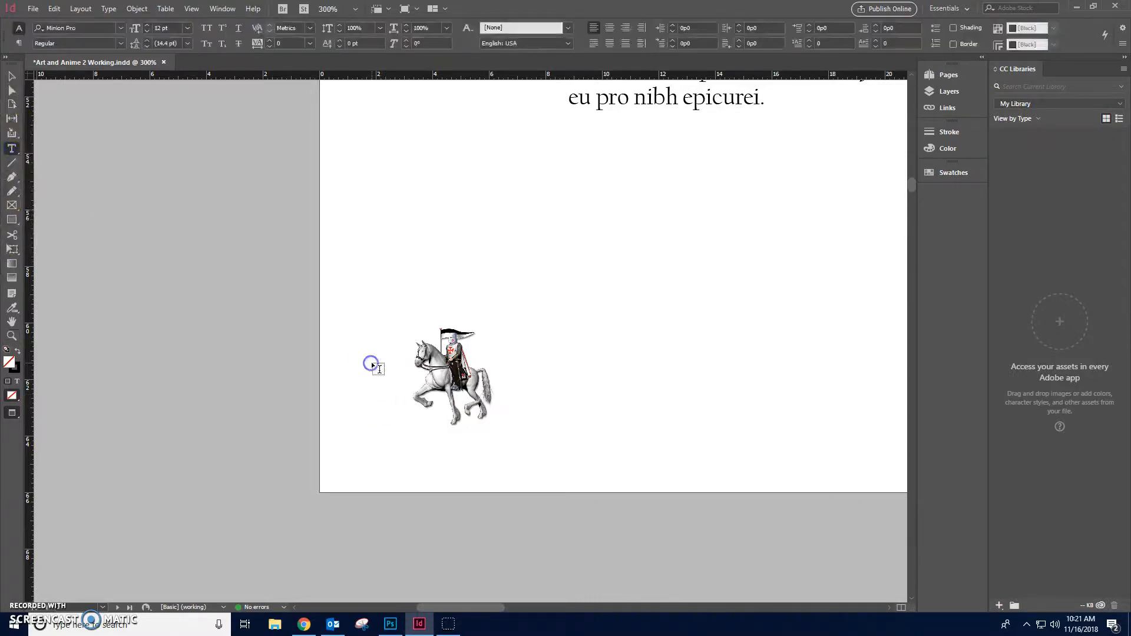
drag(340, 290, 406, 397)
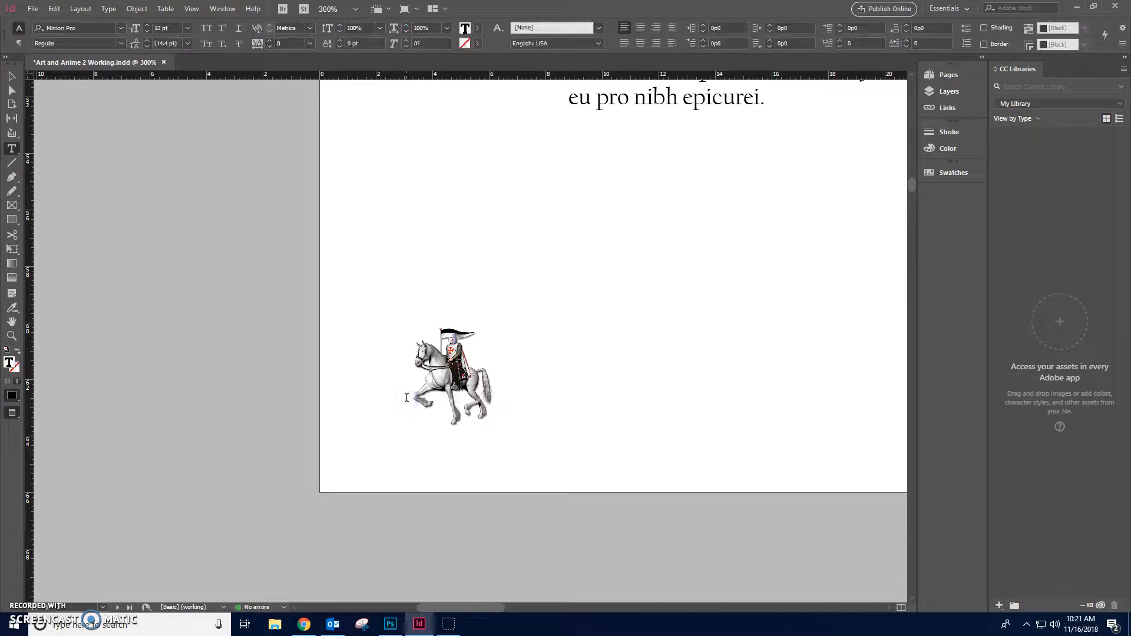
click(50, 151)
click(360, 307)
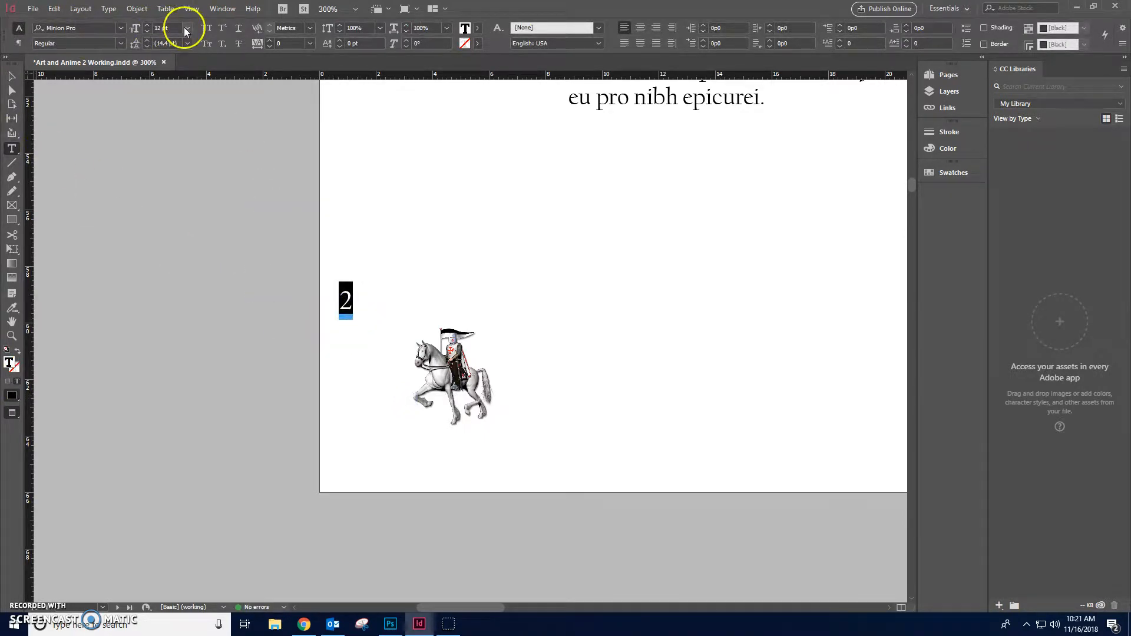
- Check the font of the bagpiper caption and try Calibri on the page number
scroll(434, 316, up, 2)
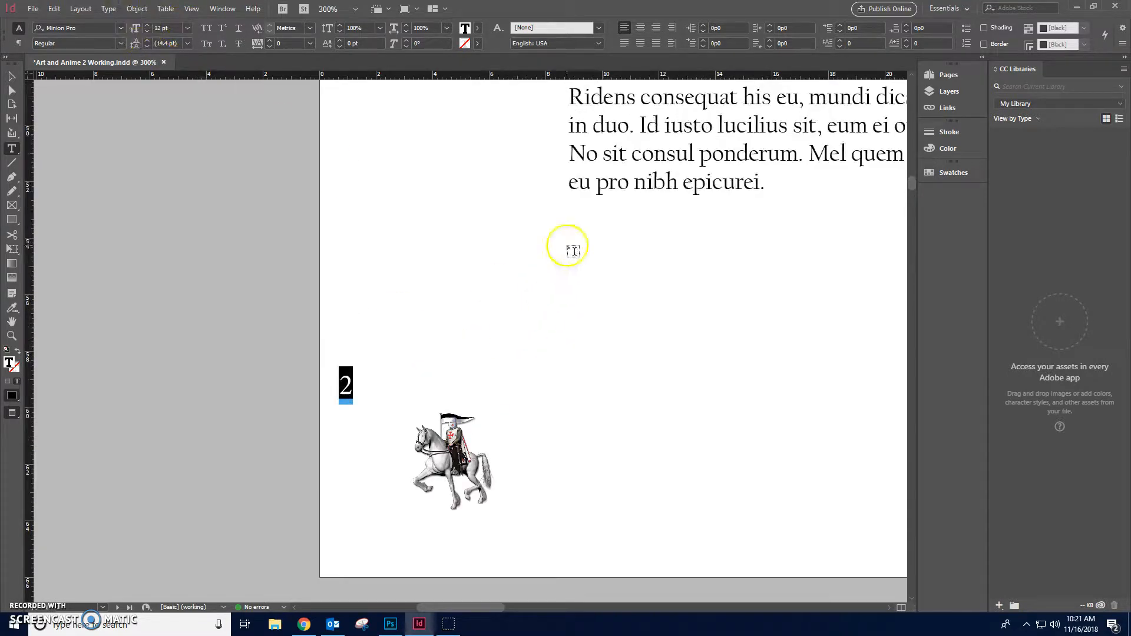
drag(606, 126, 653, 135)
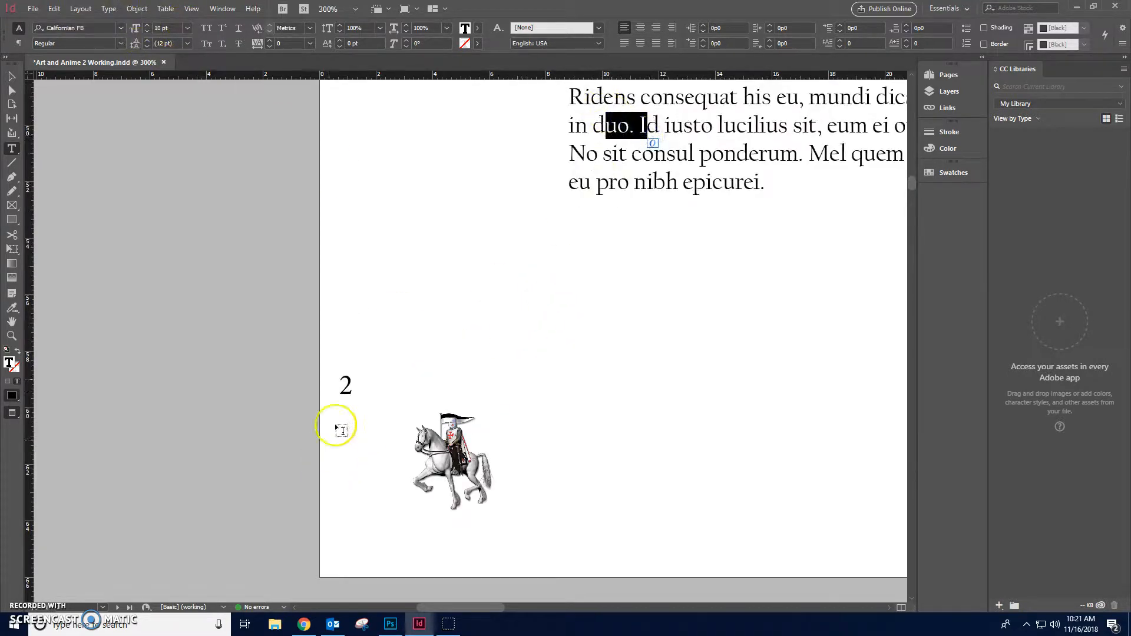
double_click(346, 384)
click(93, 28)
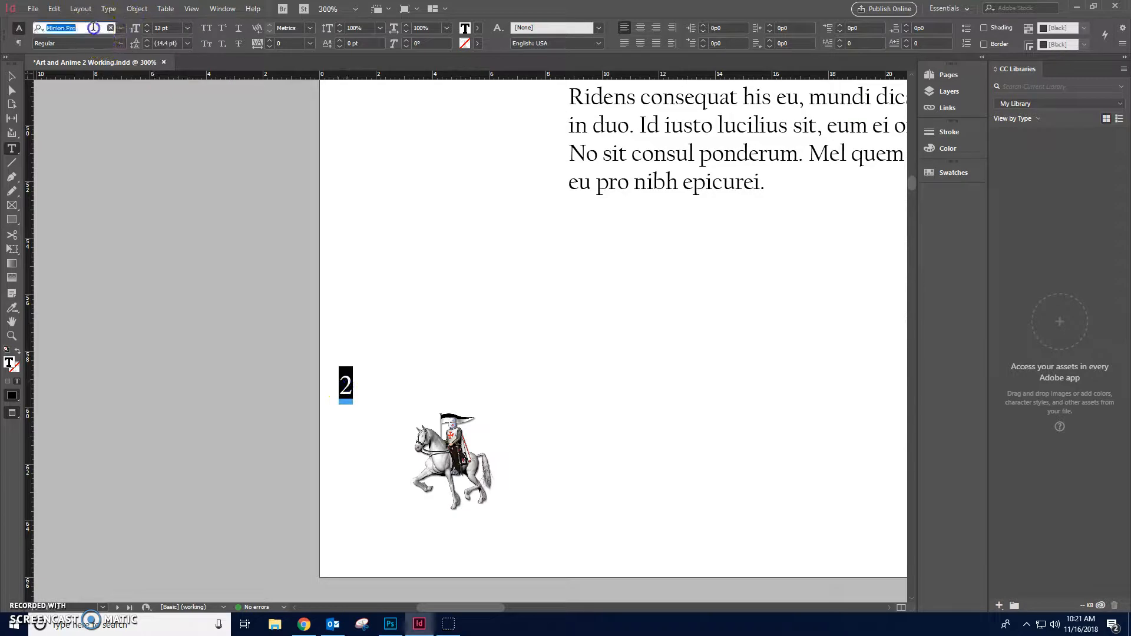
text(Calibri)
key(Return)
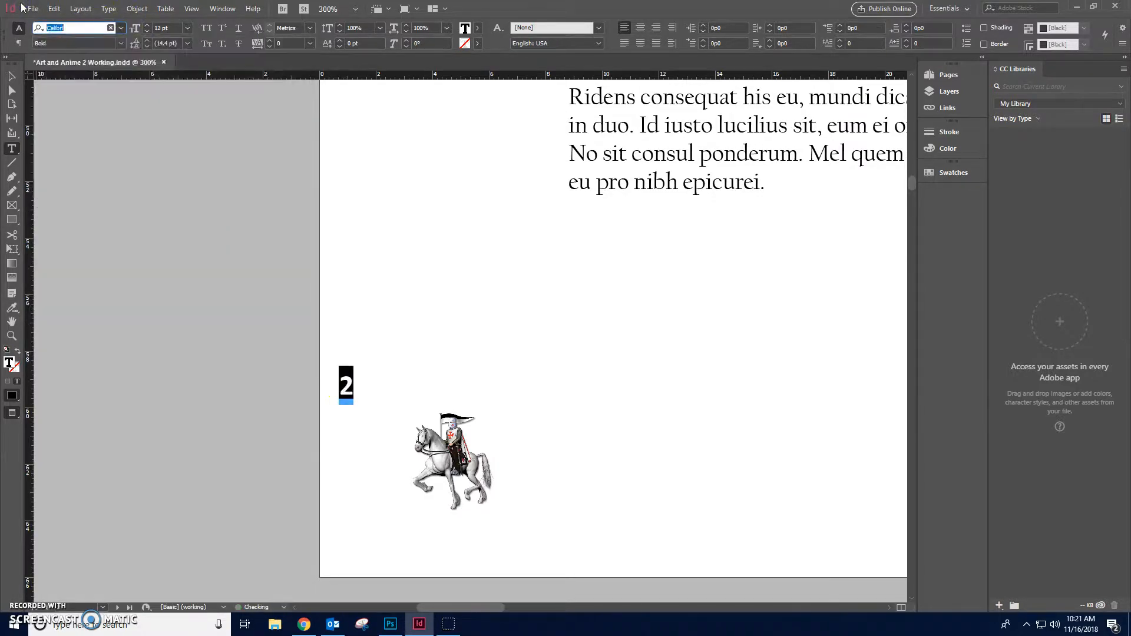
- Format the page number in Californian FB Bold at 24 pt
click(71, 28)
text(califo)
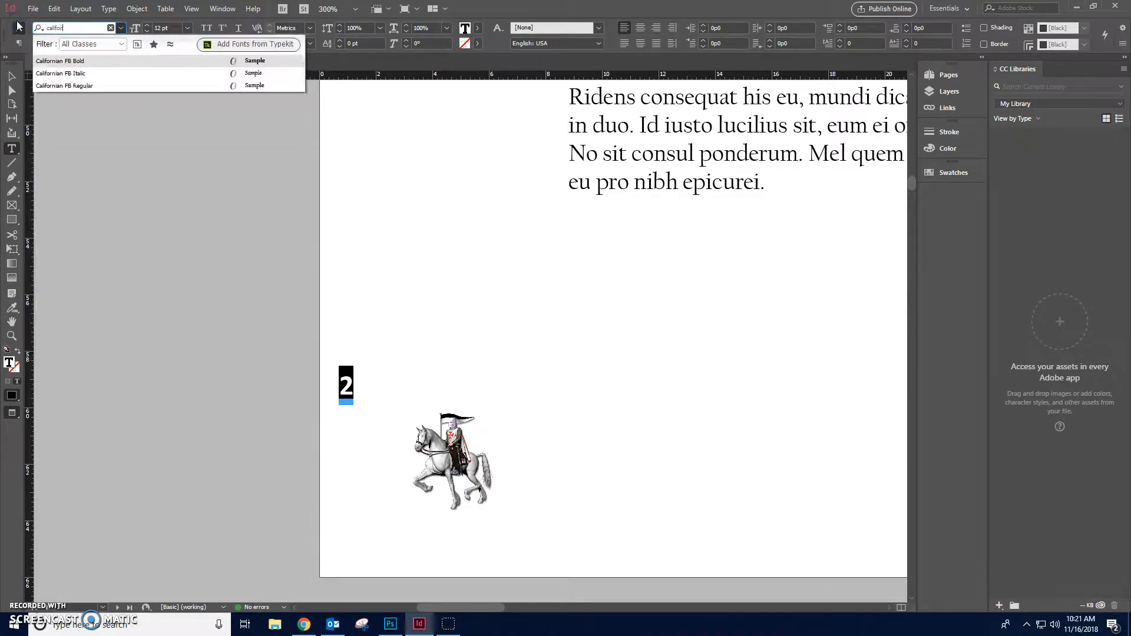
click(73, 62)
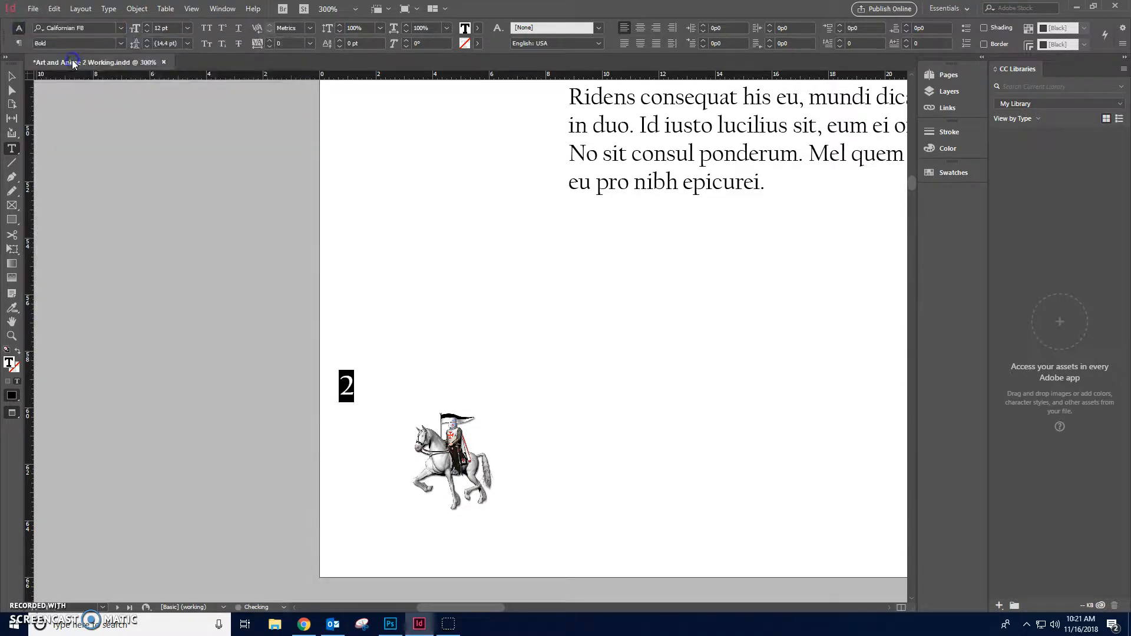
click(187, 28)
click(179, 157)
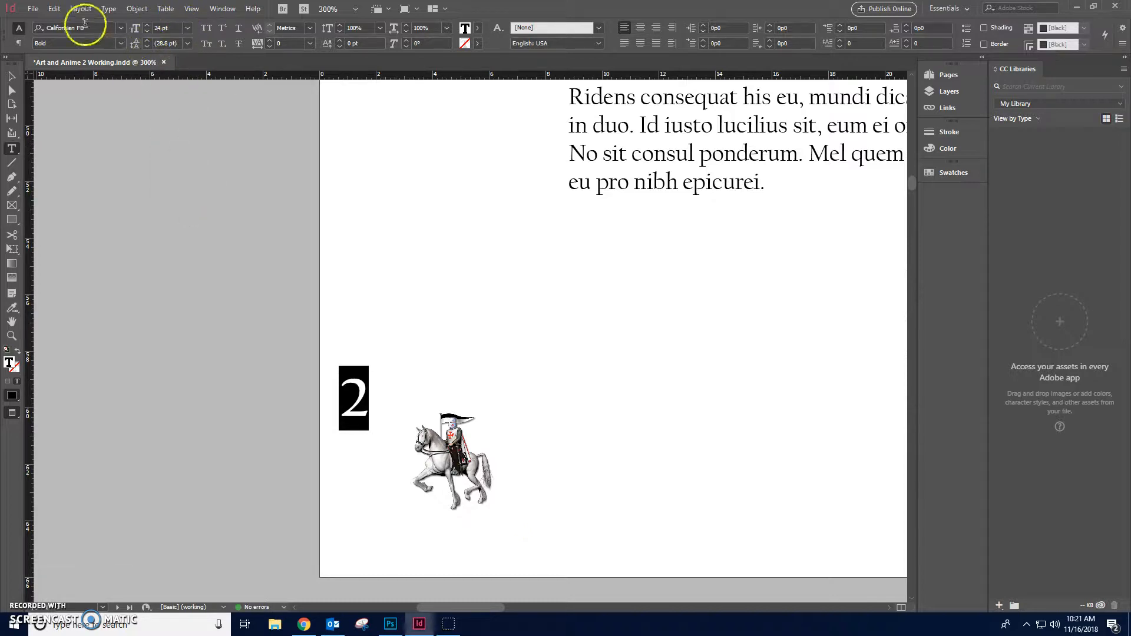
- Move the page number directly beside the knight clipart and resize its text frame to about 2p7 by 3p4
click(12, 76)
drag(352, 402, 364, 461)
mouse_move(418, 544)
mouse_down()
mouse_move(417, 518)
mouse_move(424, 525)
mouse_up()
- Set the page number's font size to 36 pt
double_click(377, 456)
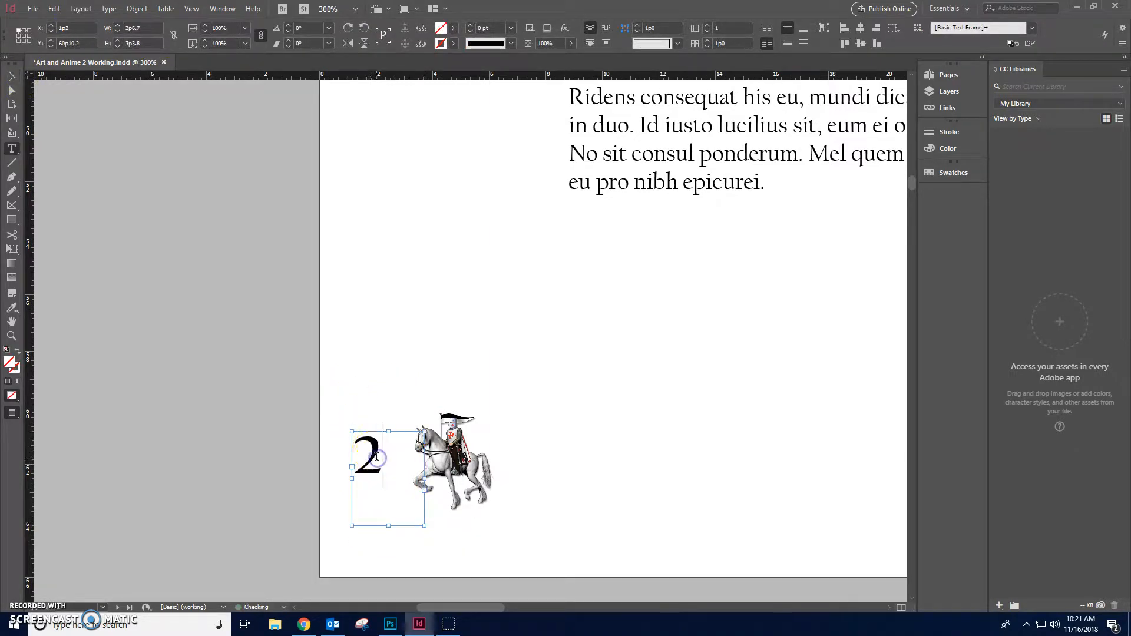
drag(377, 456, 347, 449)
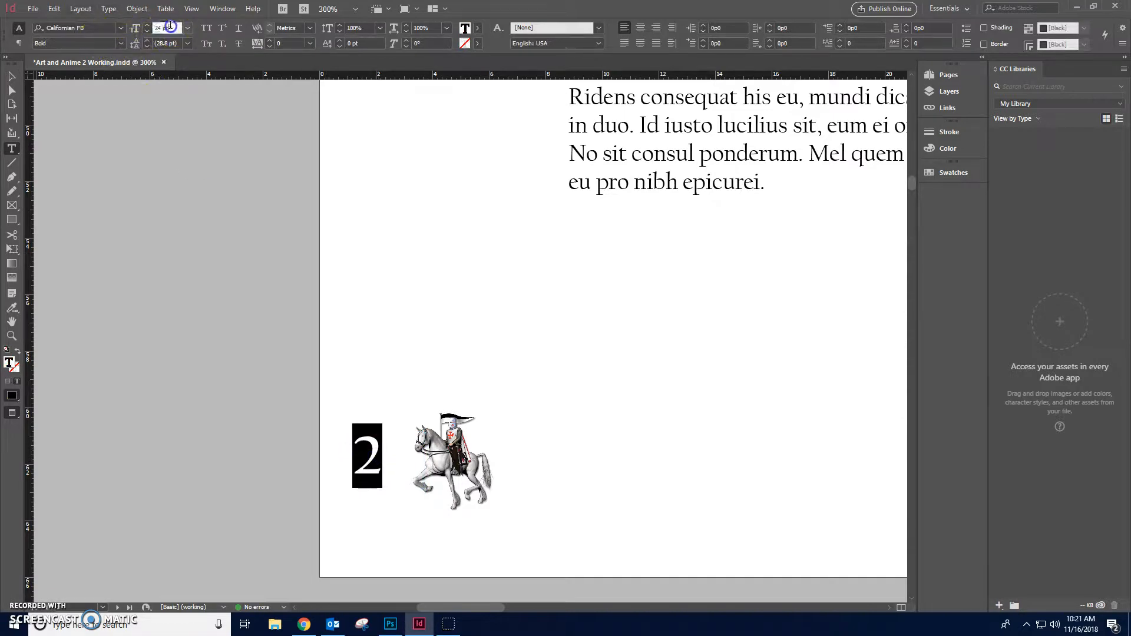
text(36)
key(Return)
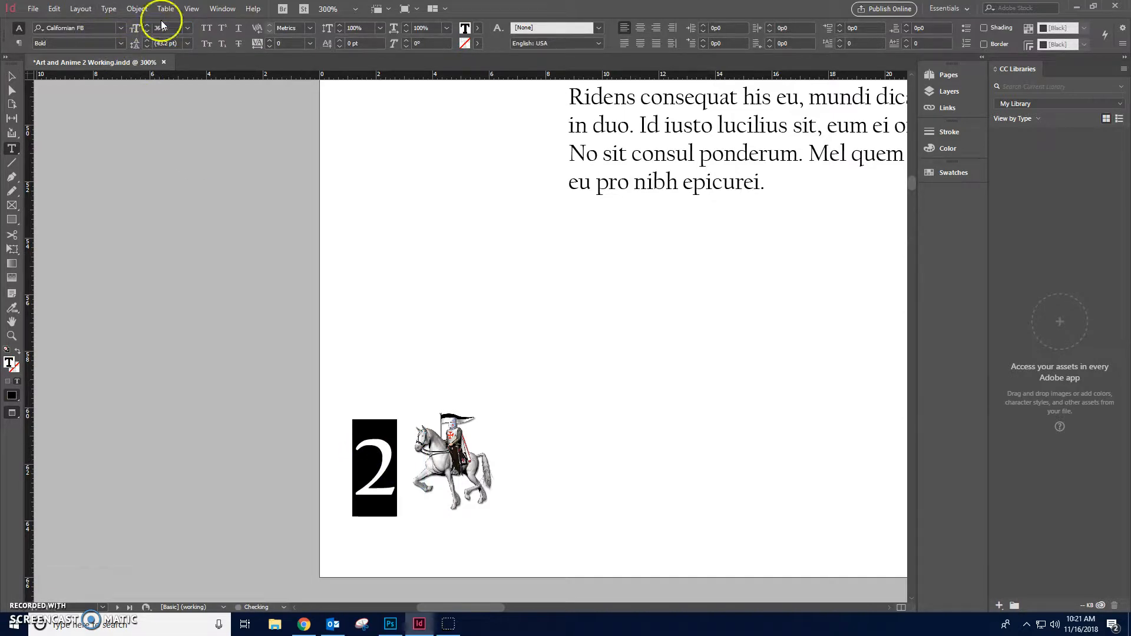
click(12, 76)
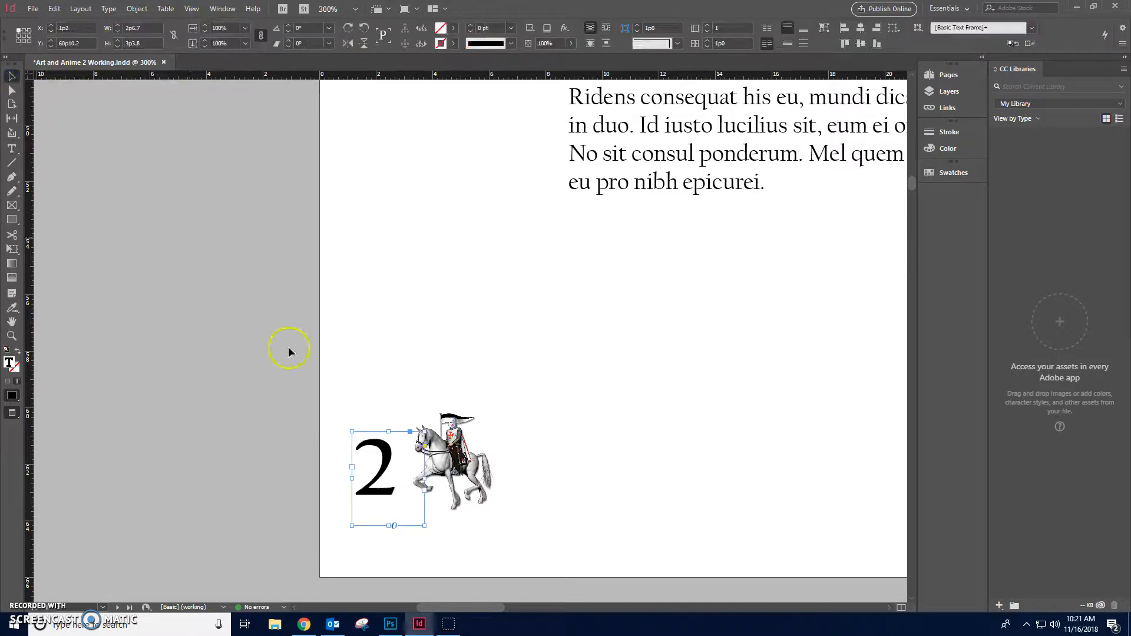
- Move the page number 2 slightly down and closer to the knight clipart
drag(377, 478, 387, 486)
click(254, 384)
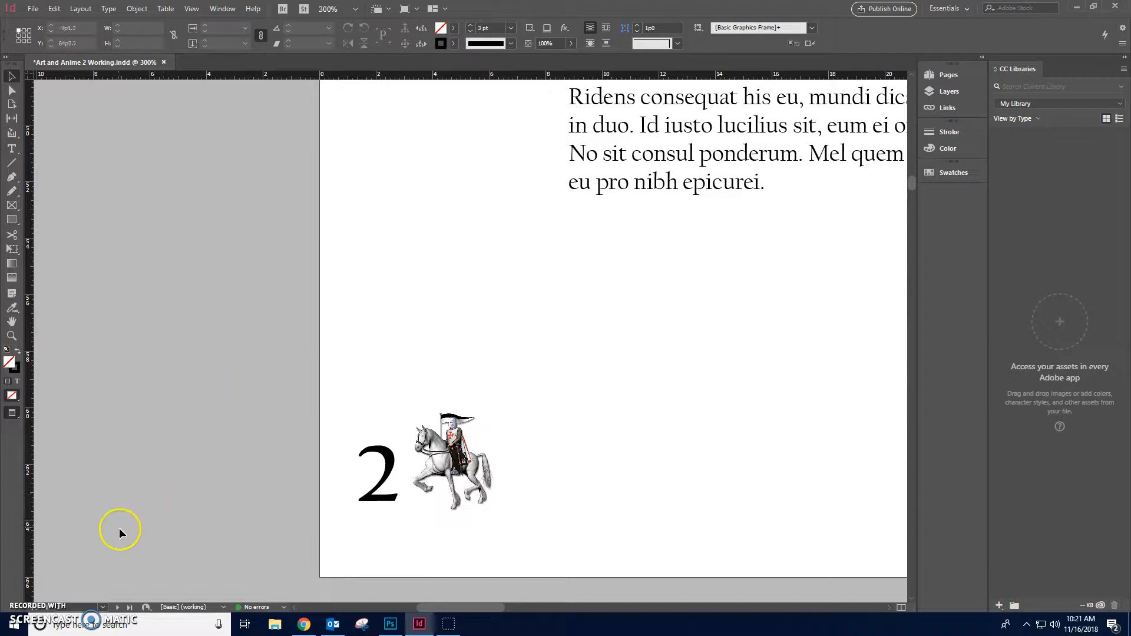
- Examine the whole spread, comparing the left page number with the free space at the right page's lower outer corner
click(11, 336)
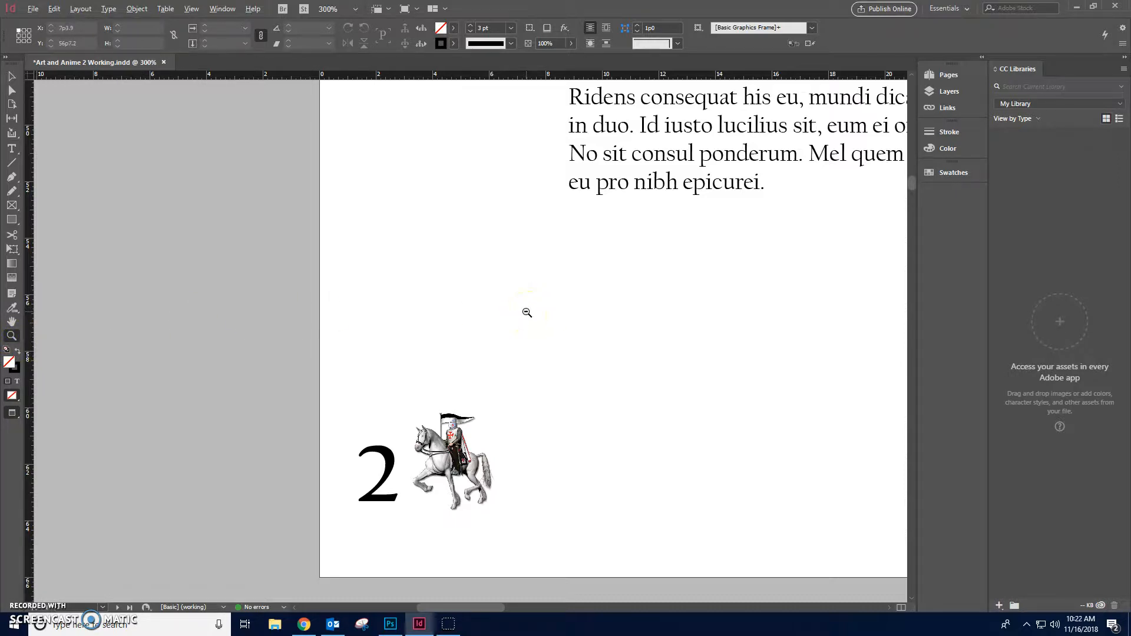
alt+click(539, 347)
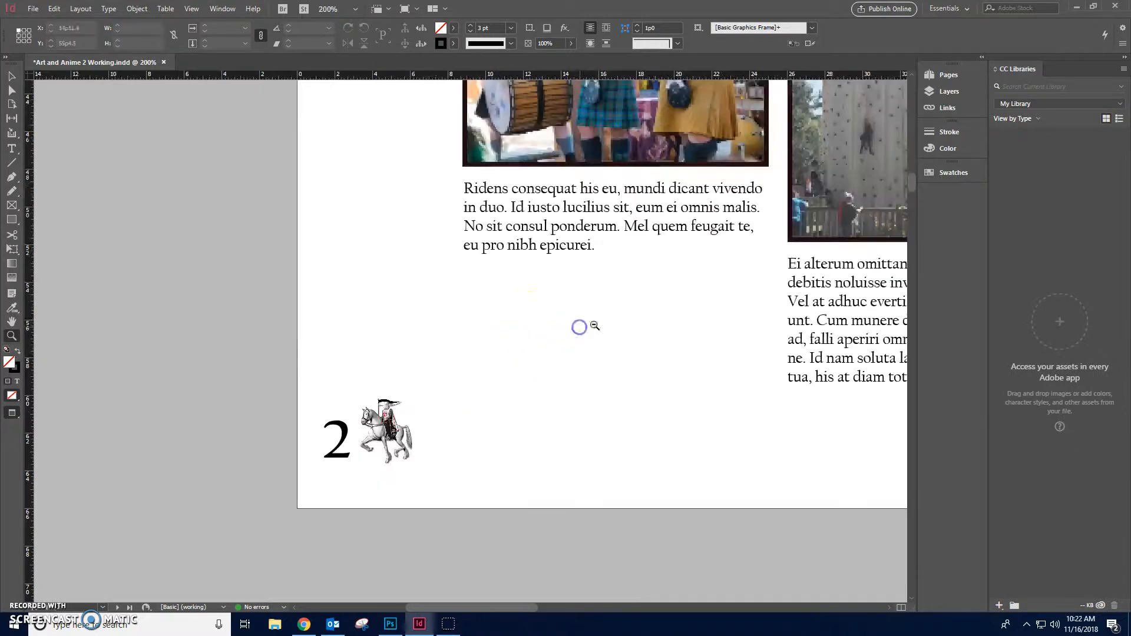
alt+click(651, 309)
alt+click(657, 310)
alt+click(660, 309)
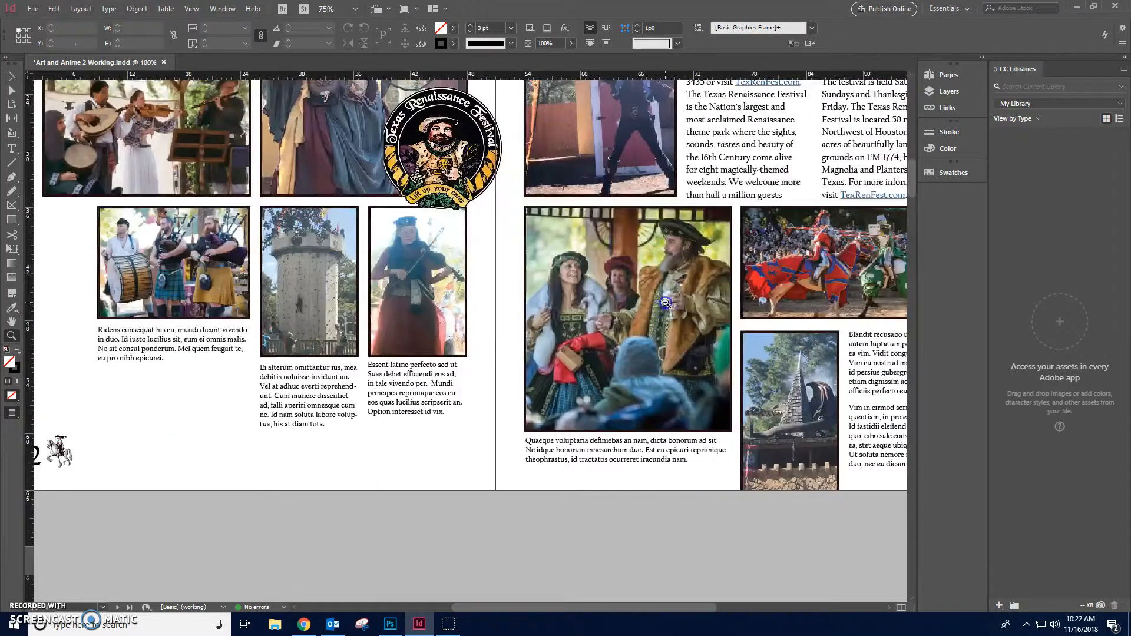
alt+click(651, 304)
alt+click(353, 278)
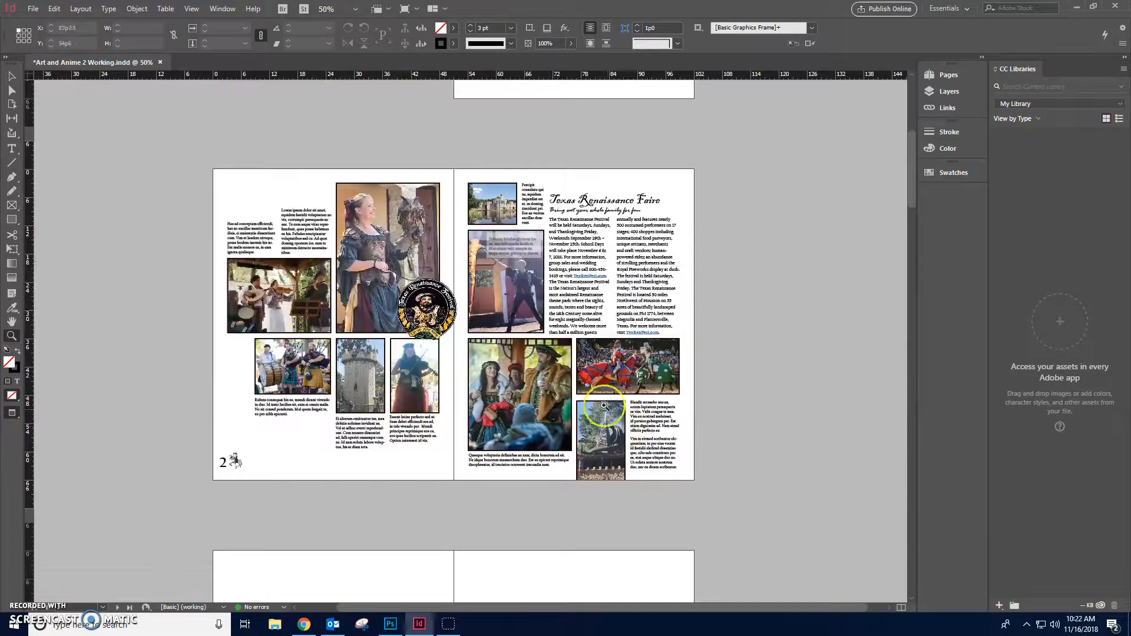
click(660, 496)
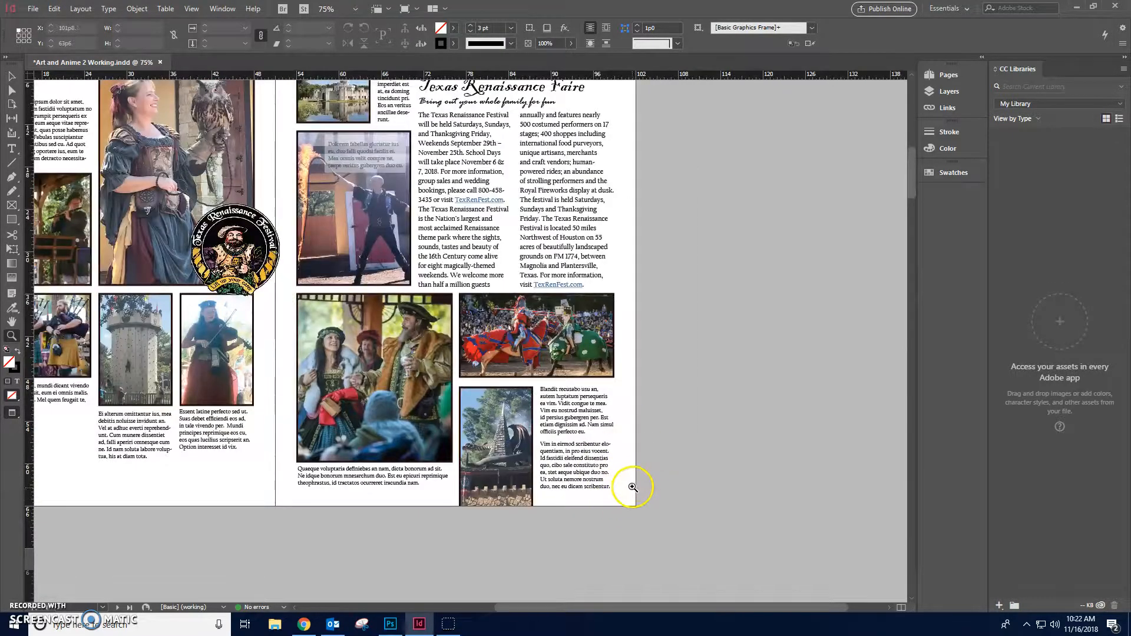
drag(571, 608, 484, 598)
scroll(601, 499, up, 3)
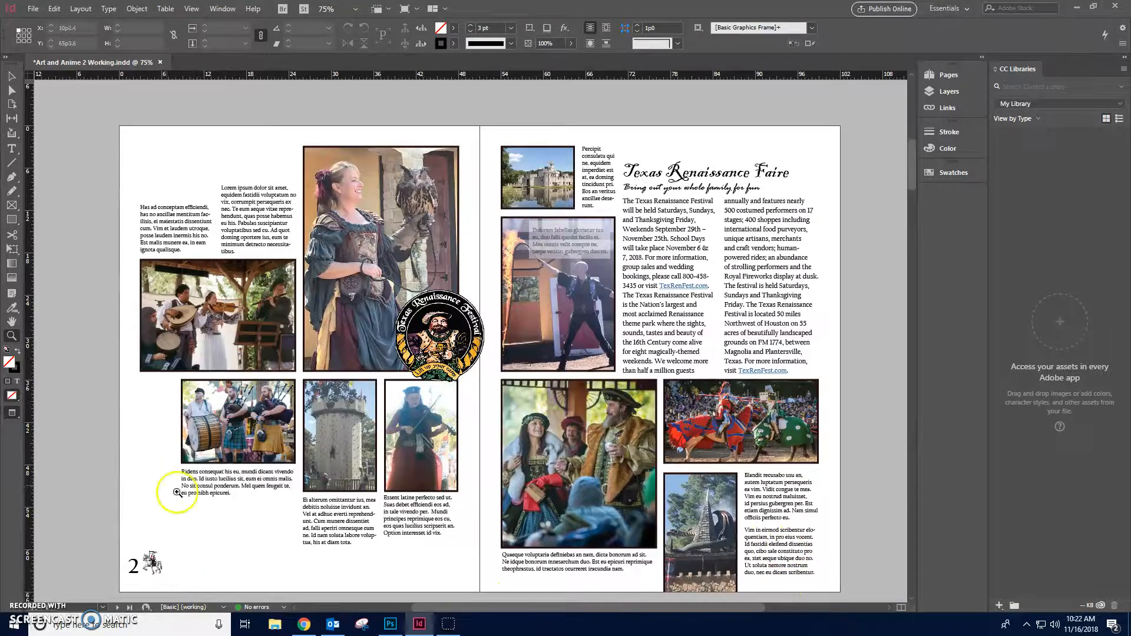
- Shorten the caption beside the dragon photo to end at "quo." and push the following caption's text out of its frame
click(790, 559)
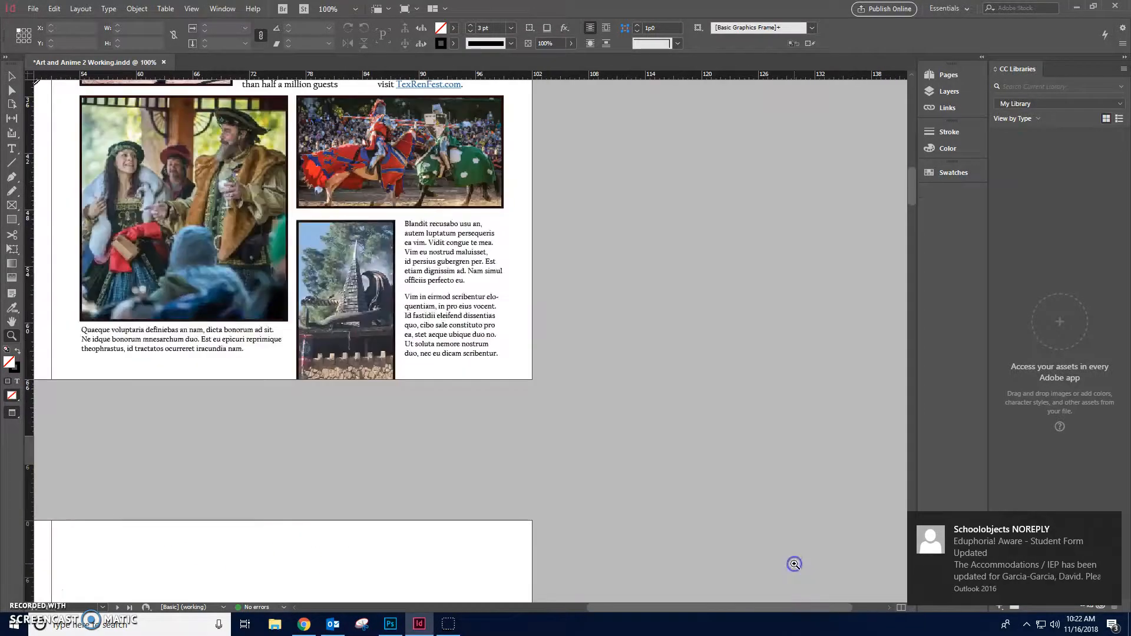
click(1110, 526)
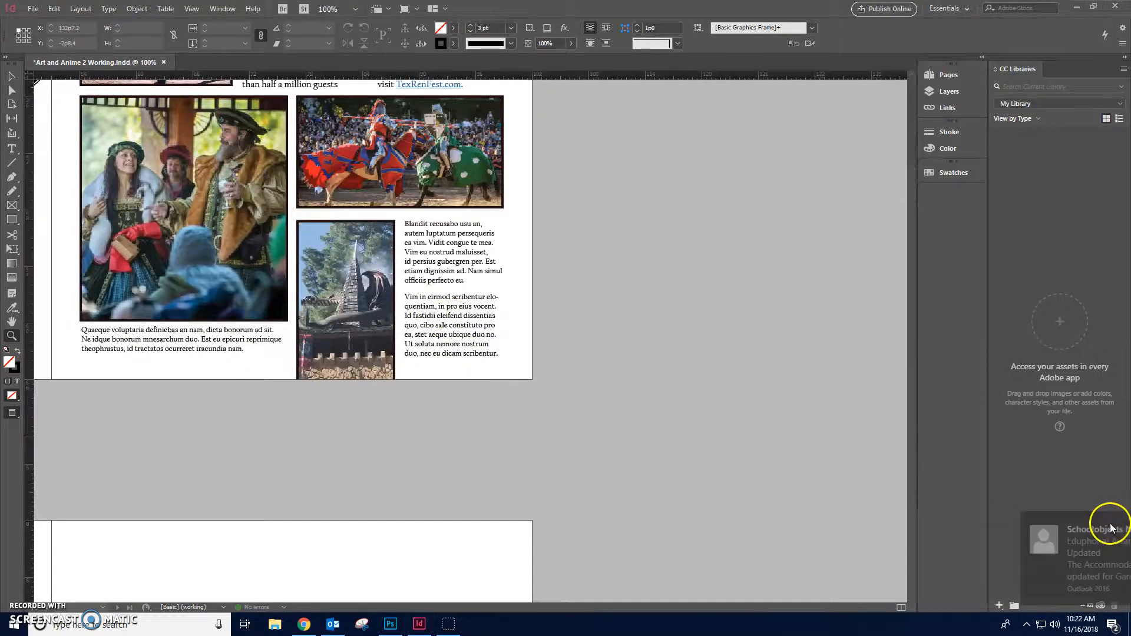
click(13, 77)
double_click(485, 321)
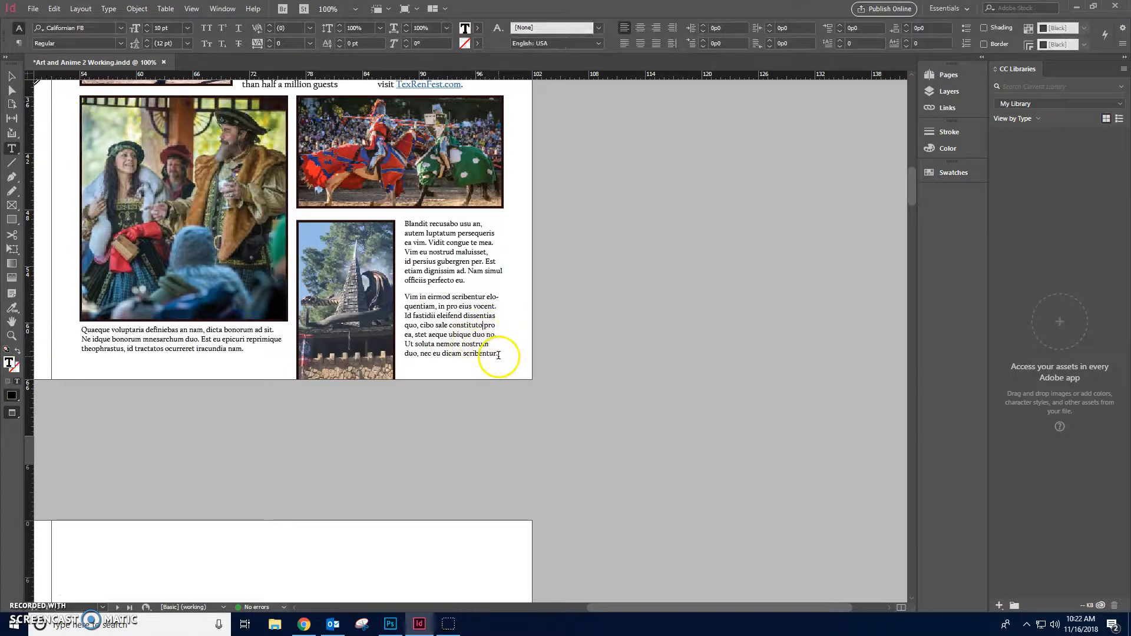
drag(481, 346, 429, 326)
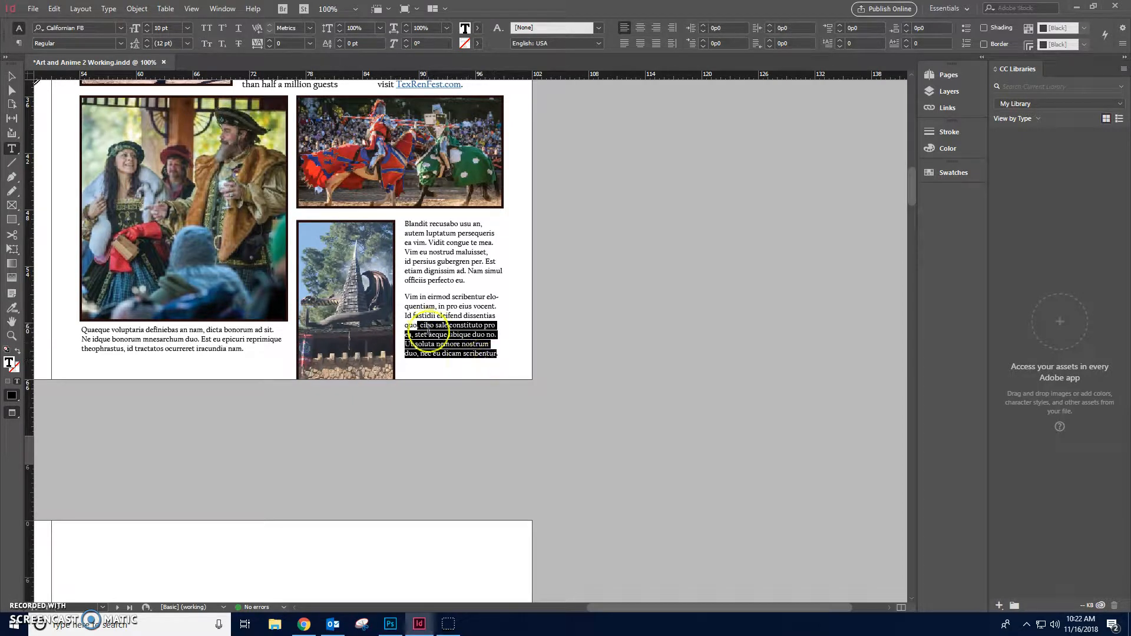
key(BackSpace)
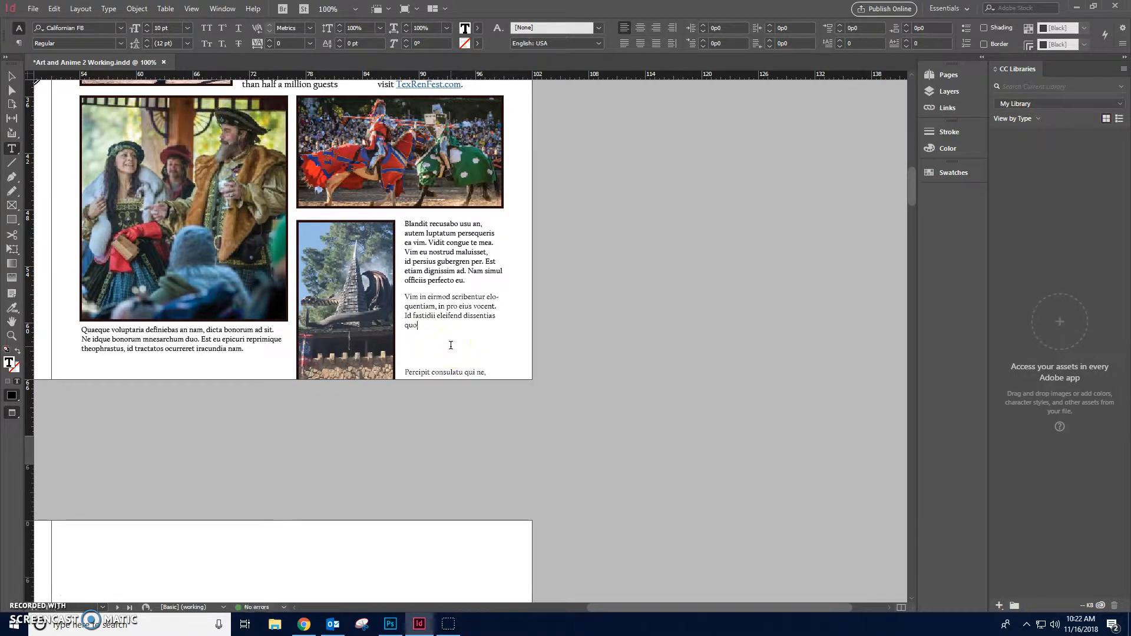
scroll(424, 366, up, 3)
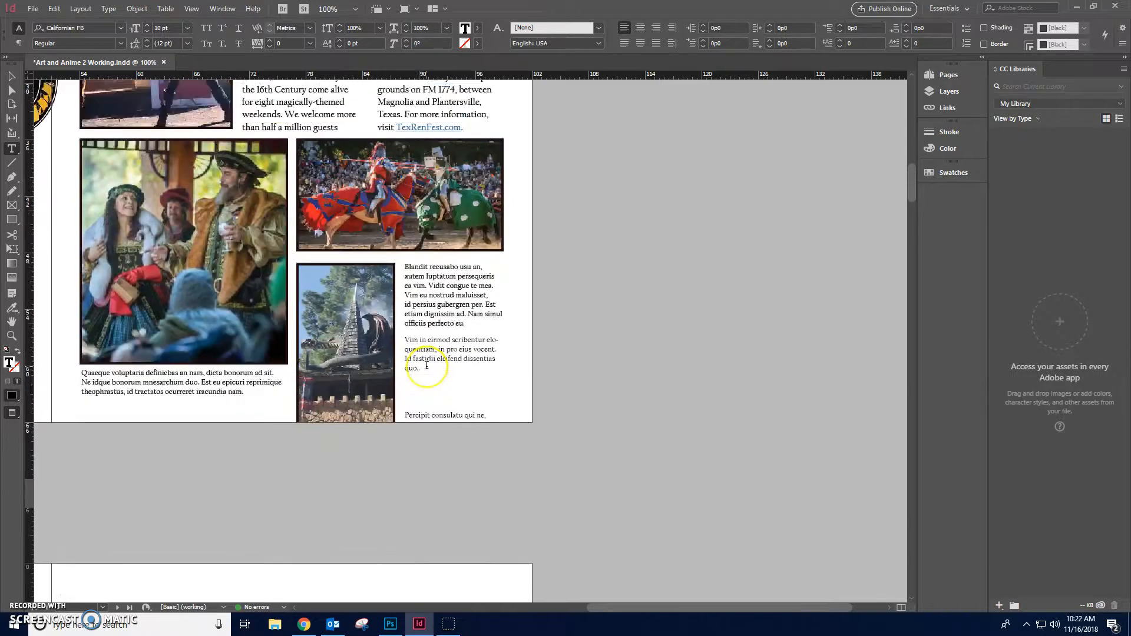
scroll(426, 365, down, 2)
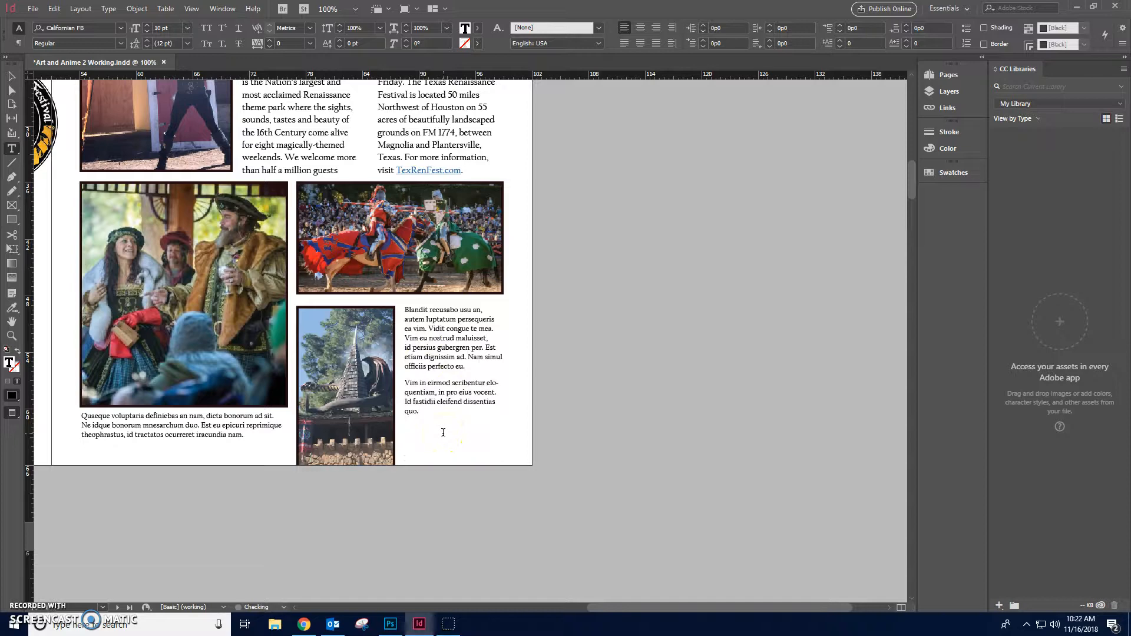
- Examine the right page's captions, from the castle photo down to the dragon photo, for text reflow after the cut
scroll(377, 360, up, 5)
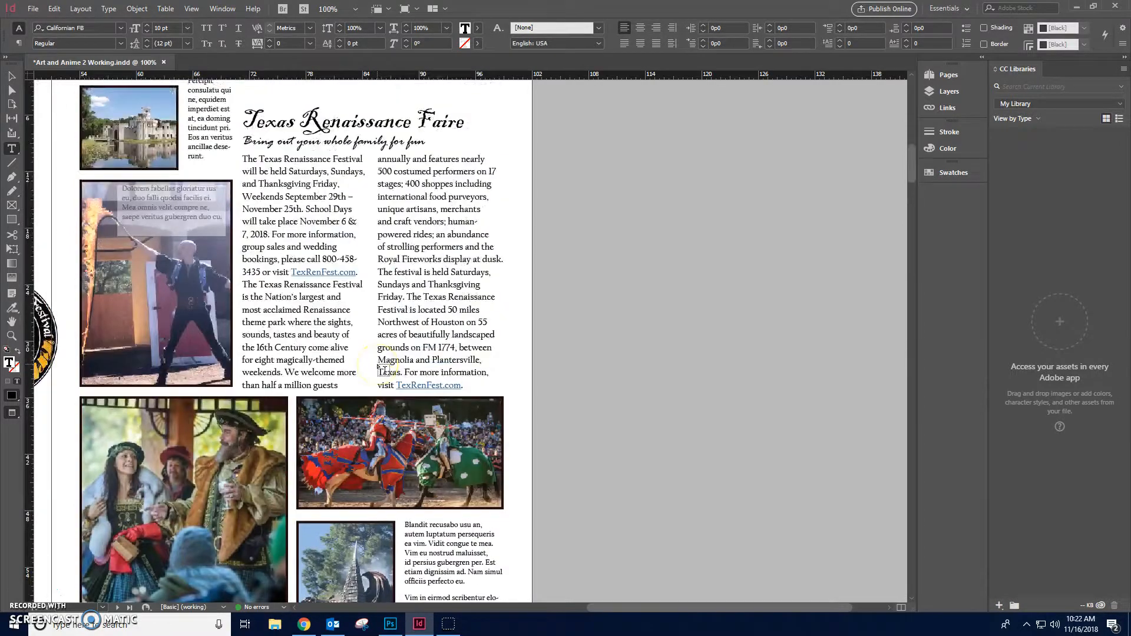
scroll(378, 361, down, 3)
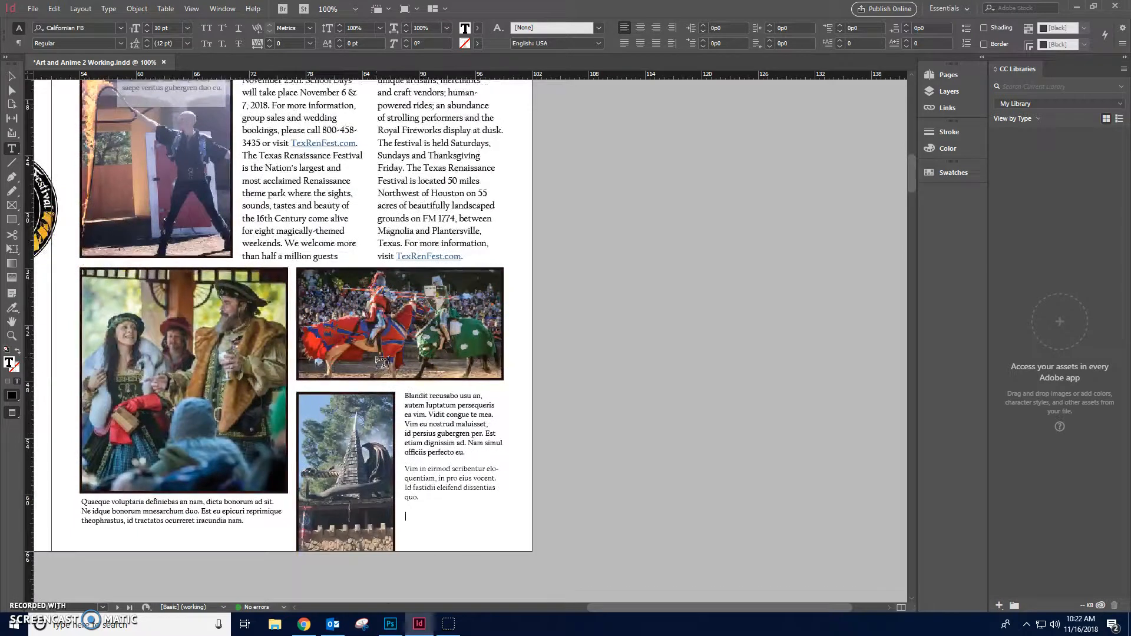
scroll(230, 94, up, 3)
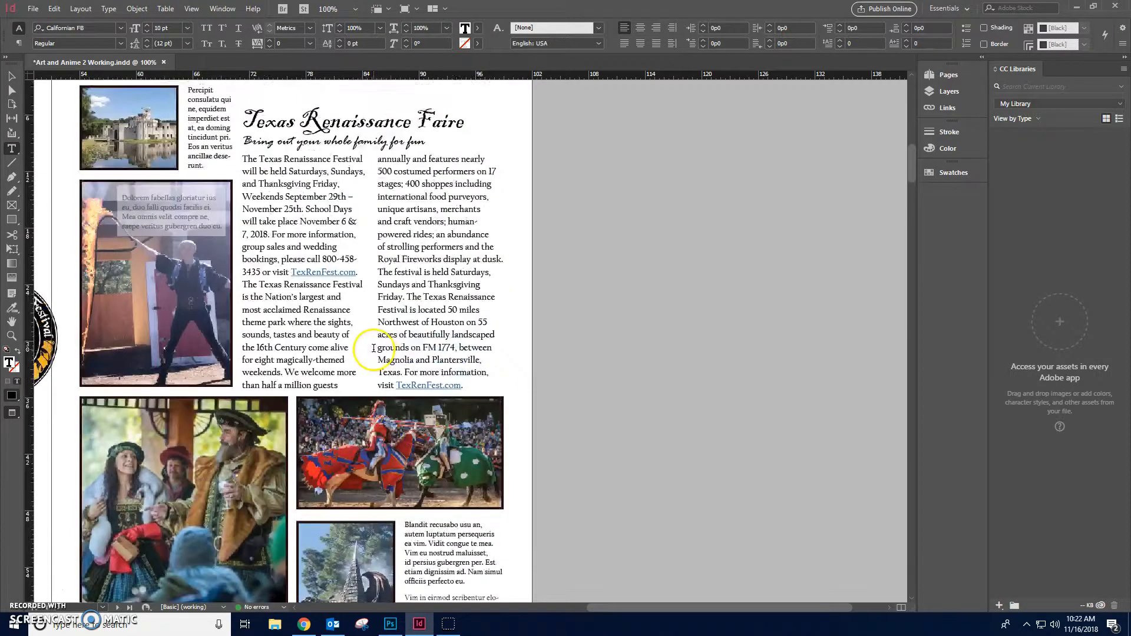
scroll(206, 195, down, 4)
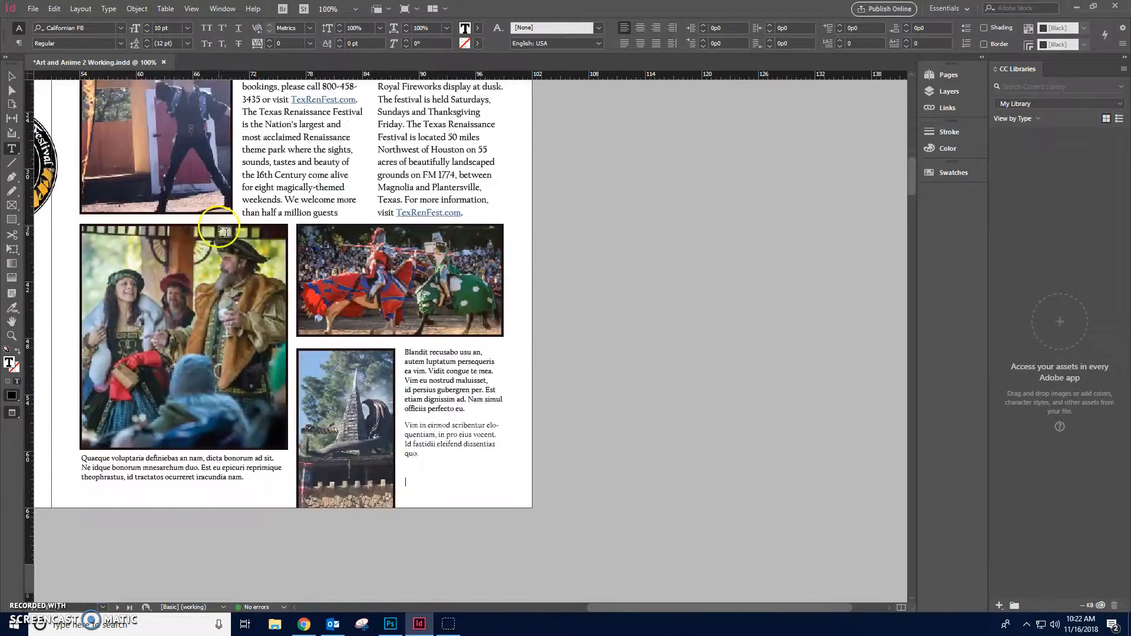
scroll(441, 451, up, 3)
scroll(489, 554, down, 4)
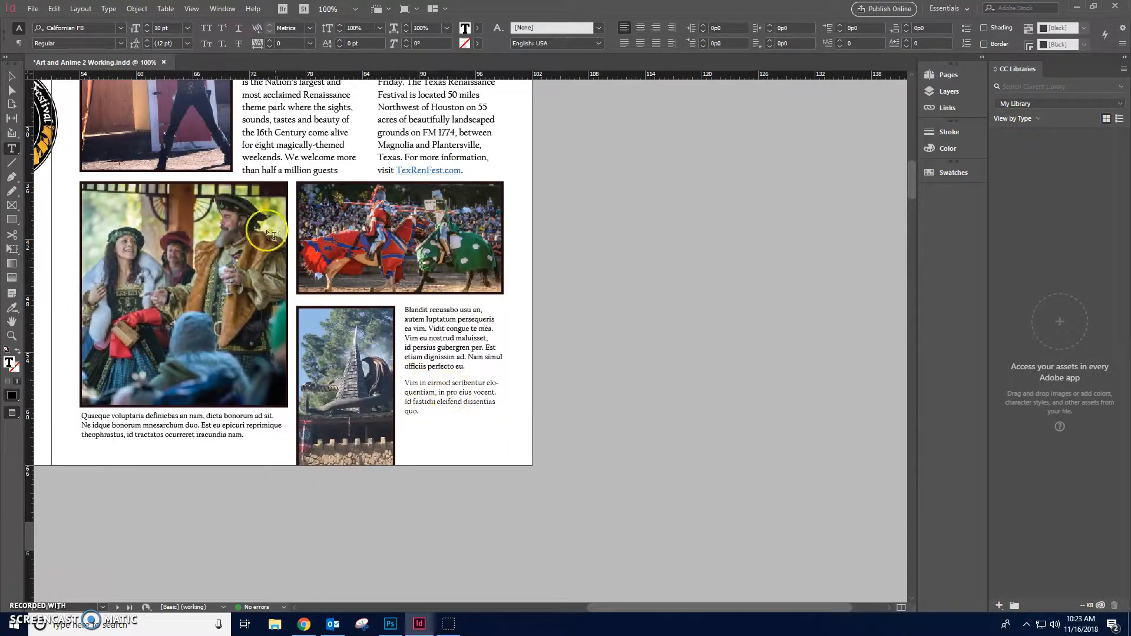
scroll(250, 241, up, 2)
scroll(250, 241, up, 2)
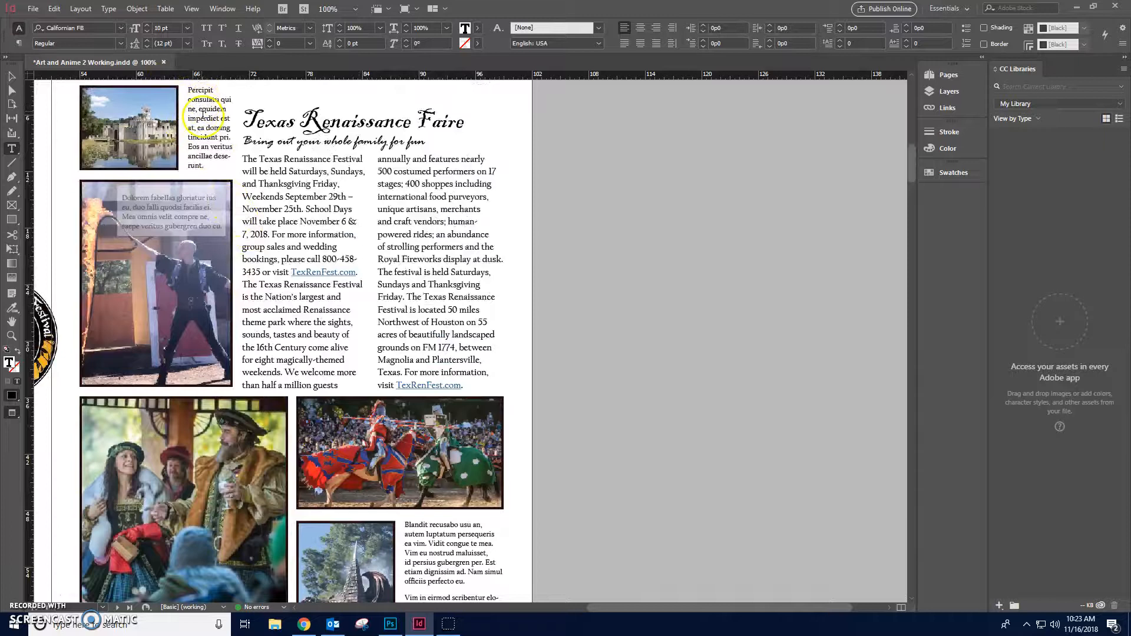
scroll(439, 483, down, 2)
scroll(442, 488, up, 1)
scroll(442, 488, down, 3)
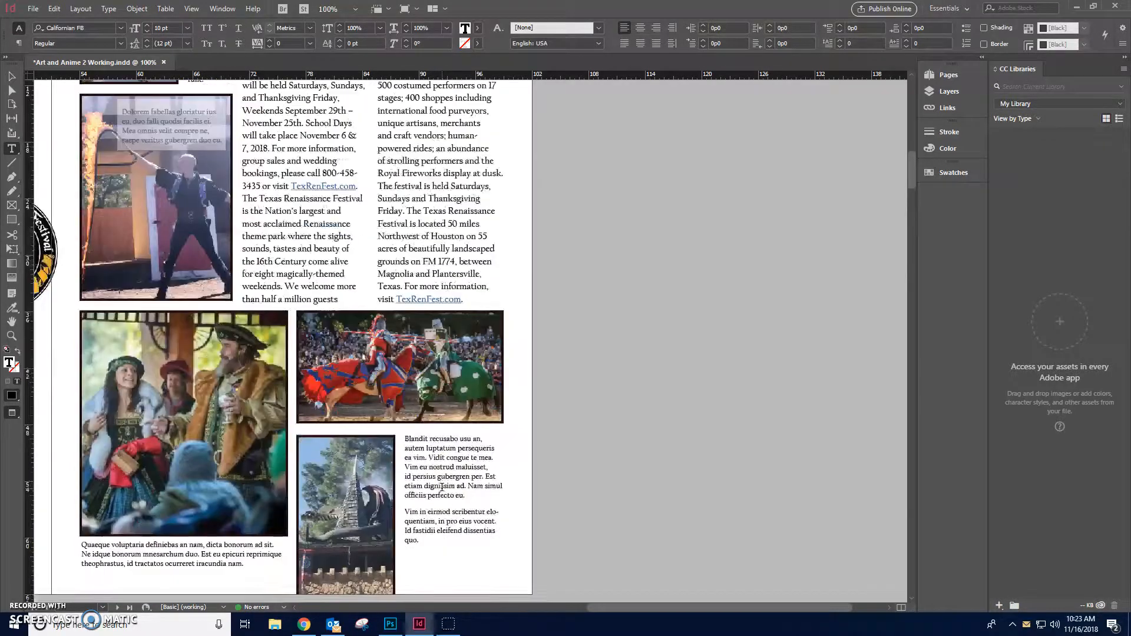
click(444, 492)
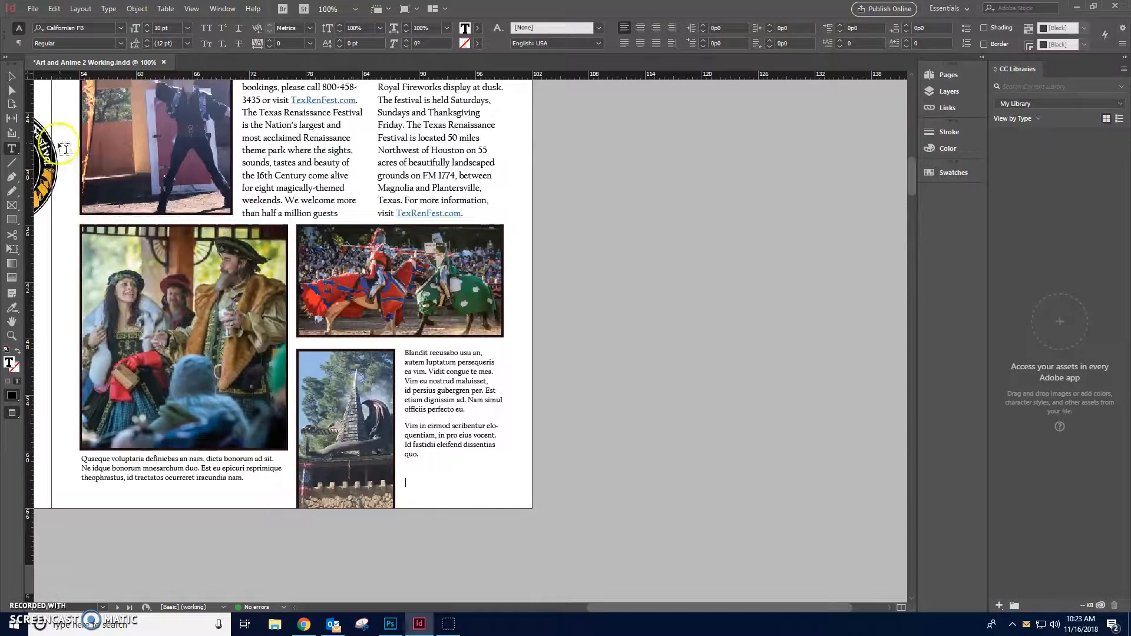
click(11, 76)
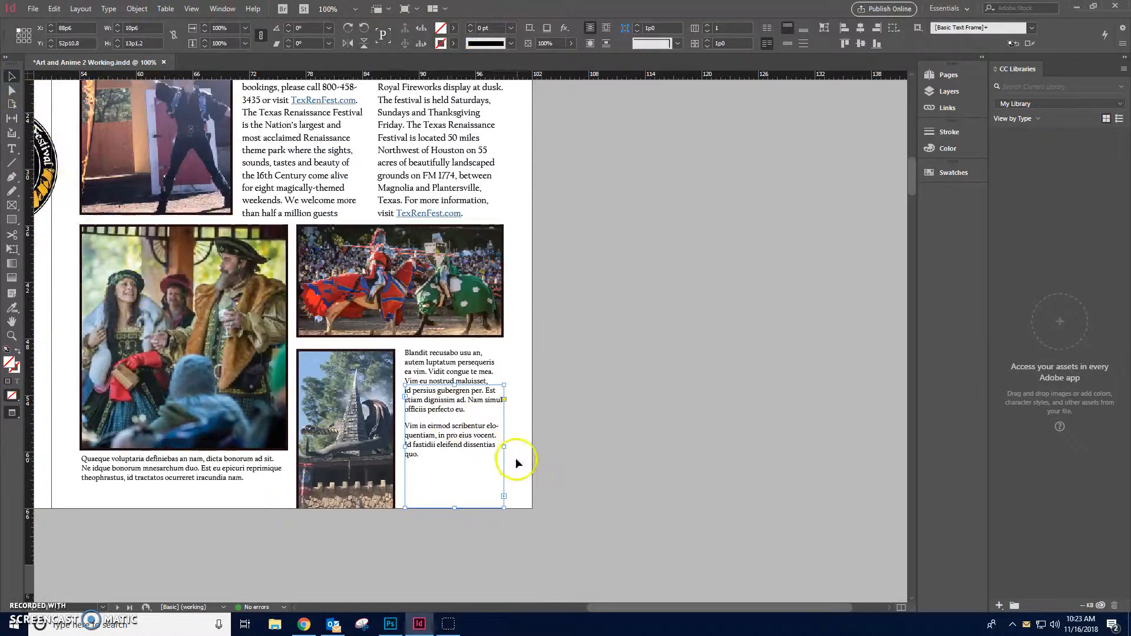
click(591, 499)
- Copy the page number 2 and its knight clipart together from the left page
drag(688, 608, 504, 608)
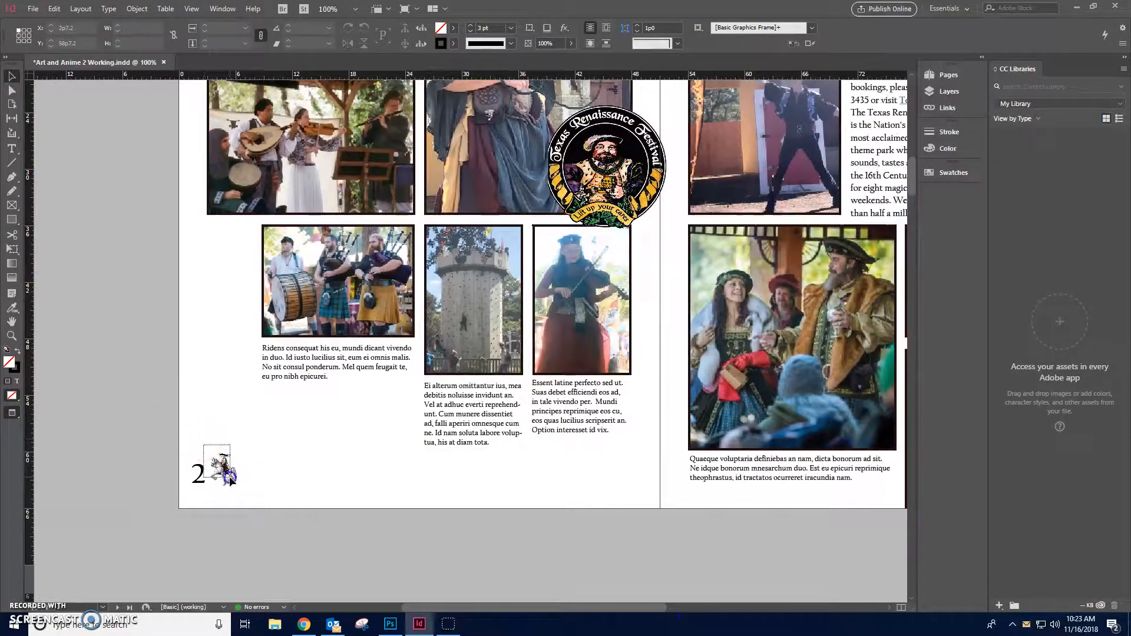
click(193, 440)
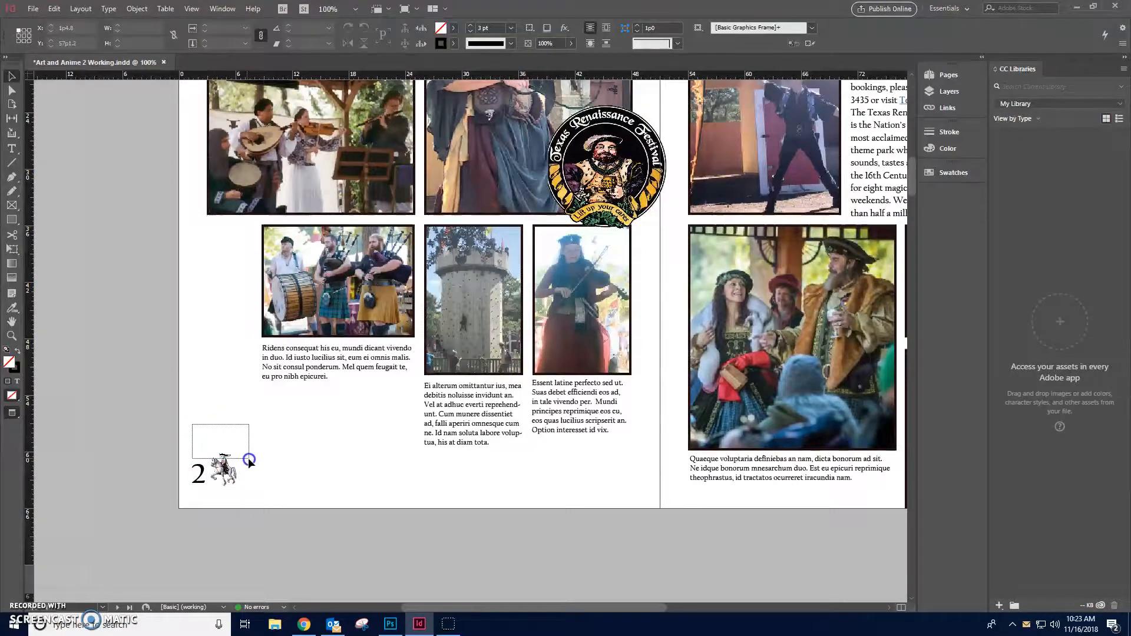
drag(246, 499, 248, 501)
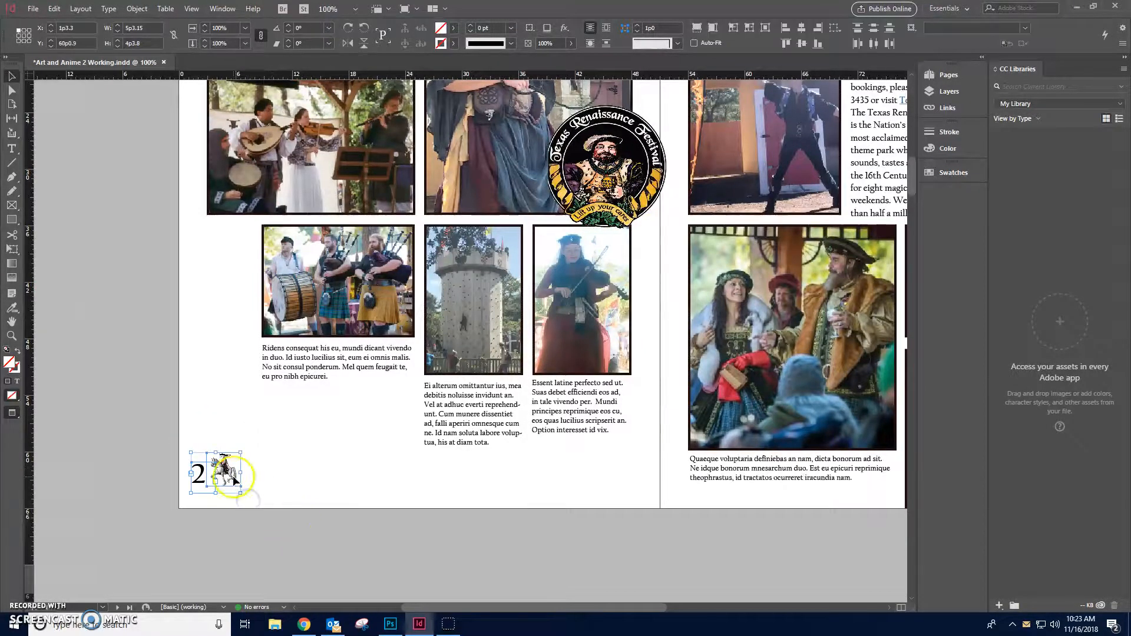
right_click(227, 467)
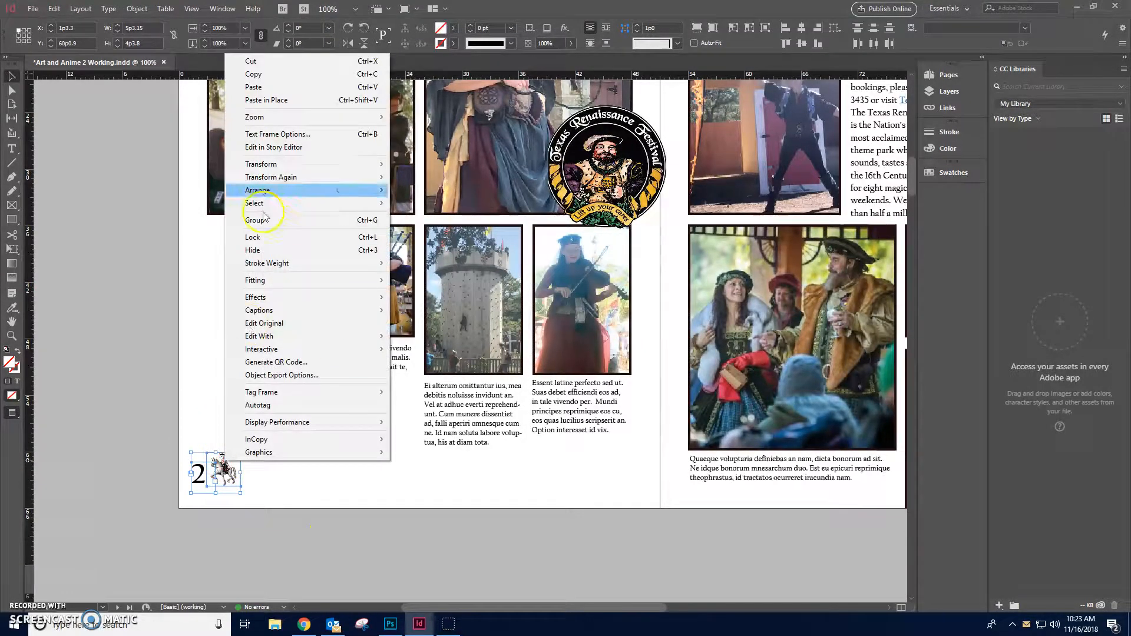
click(253, 74)
click(219, 338)
- Paste the page number and knight clipart onto the right page and move them to its lower outer corner
drag(513, 609, 678, 612)
right_click(592, 459)
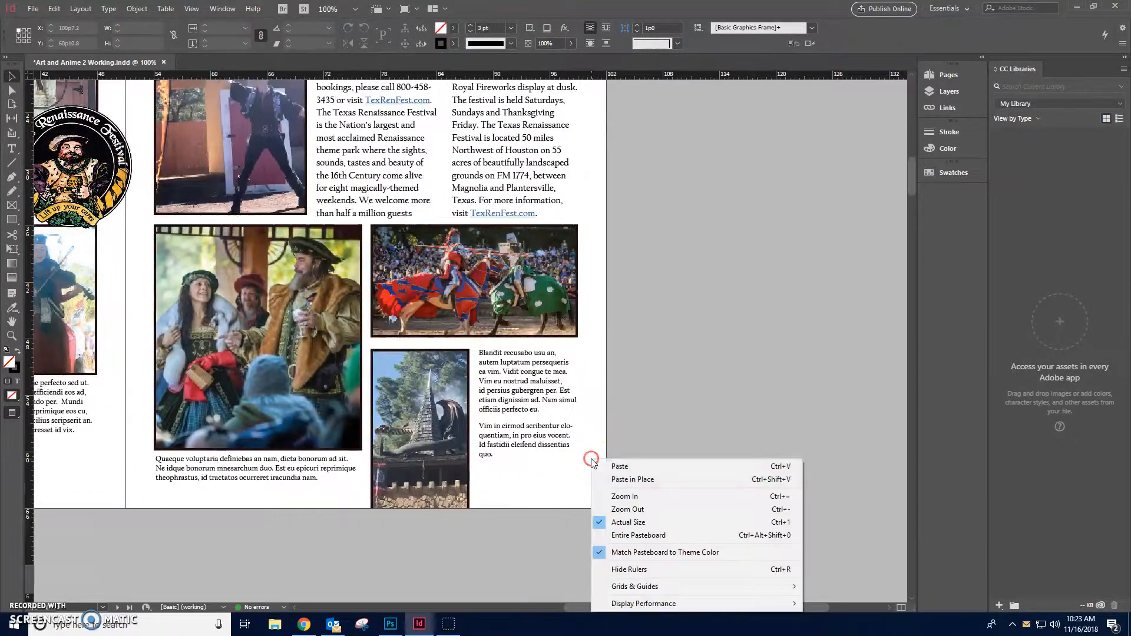
click(615, 467)
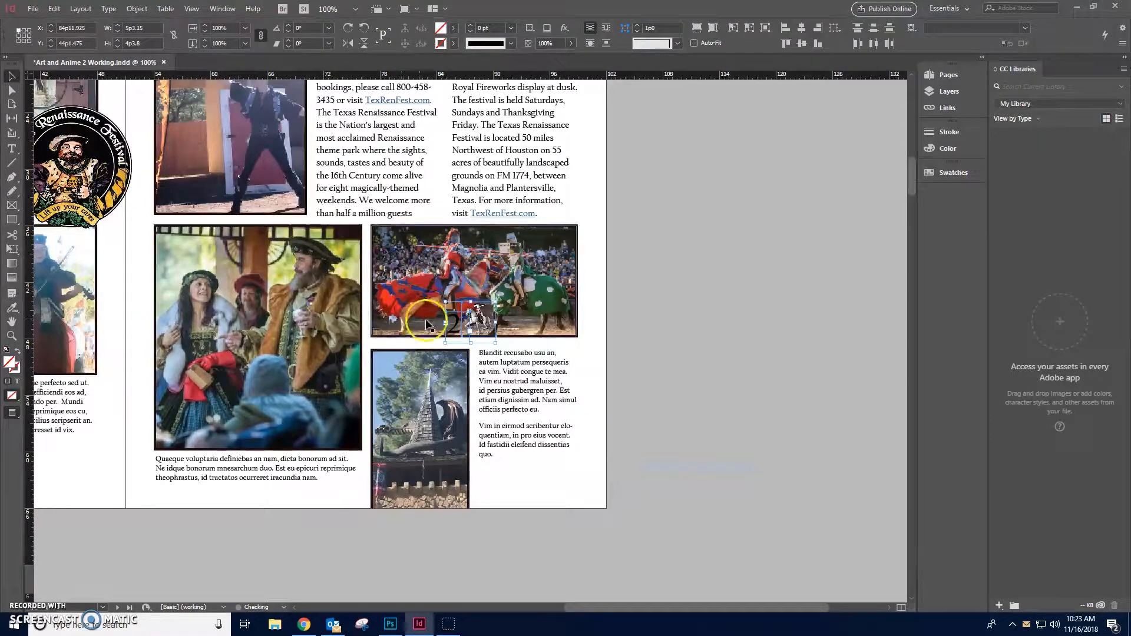
drag(481, 308, 566, 478)
- Place the pasted number on the outer side of the knight and change it to 3
click(587, 465)
double_click(577, 479)
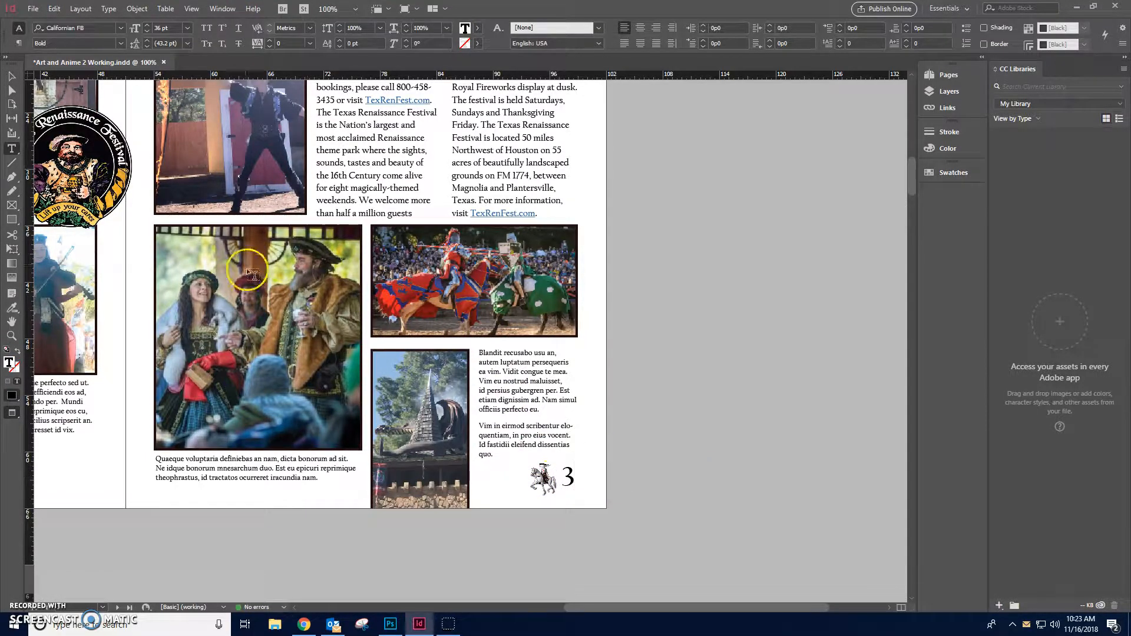
click(12, 76)
- Switch the screen mode to Normal and check both page numbers against the margin guides
drag(750, 607, 625, 614)
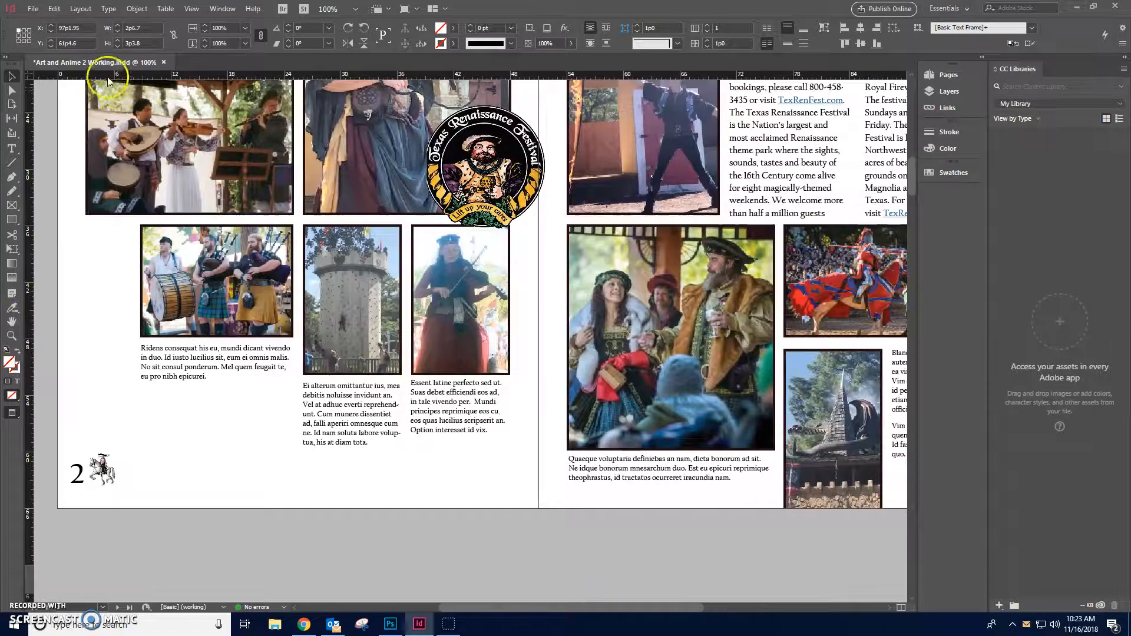
click(214, 9)
mouse_move(192, 9)
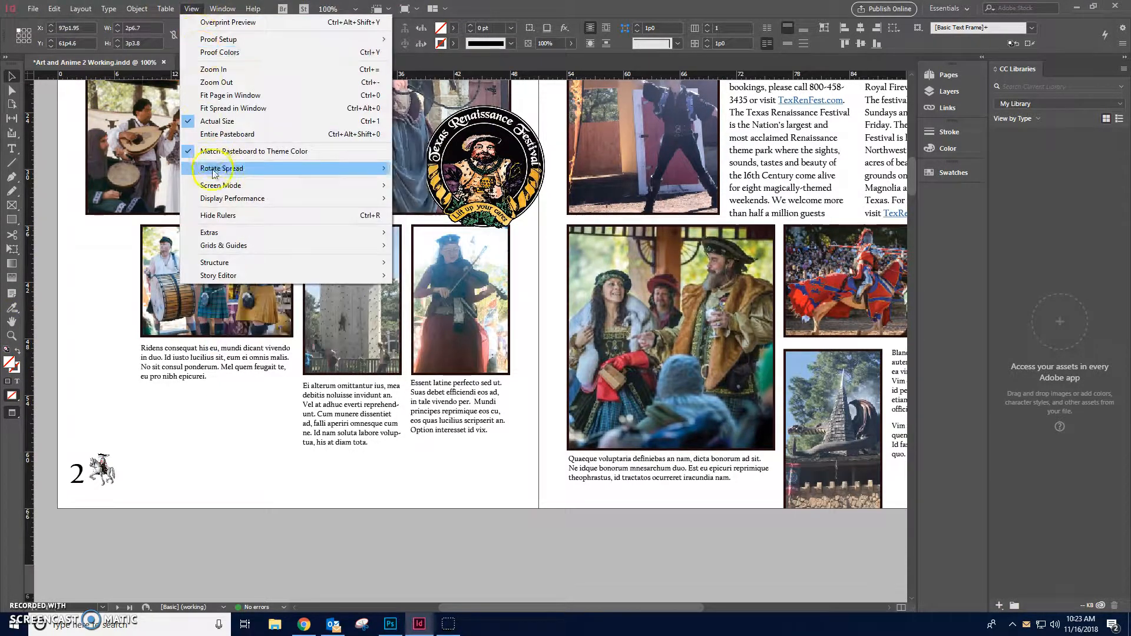
mouse_move(215, 188)
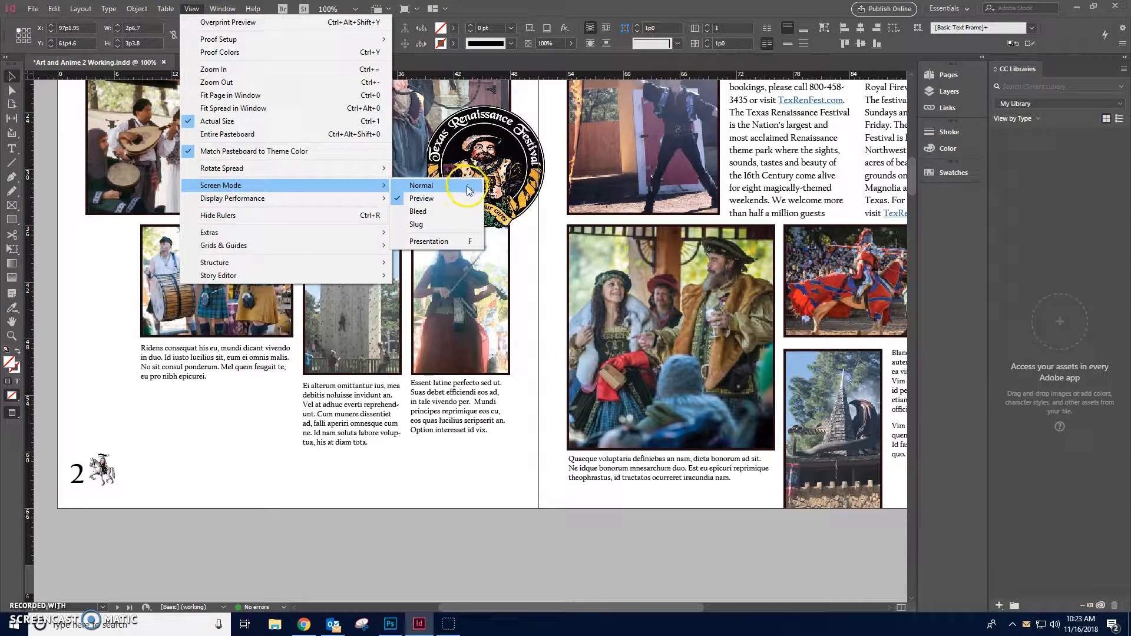
click(468, 188)
scroll(326, 423, down, 3)
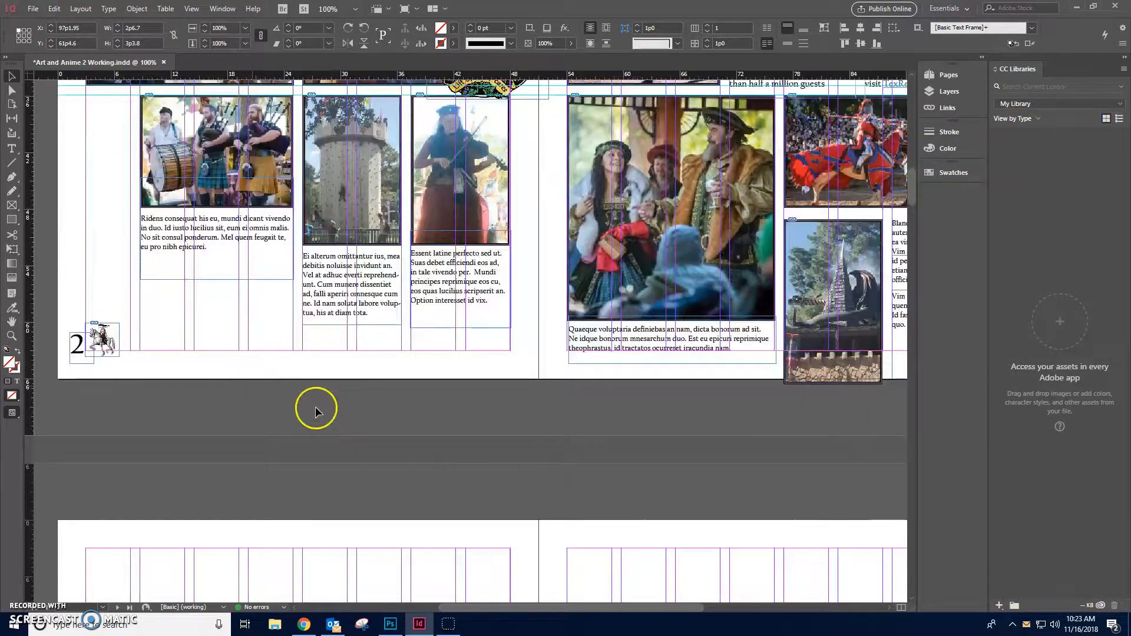
drag(546, 607, 624, 523)
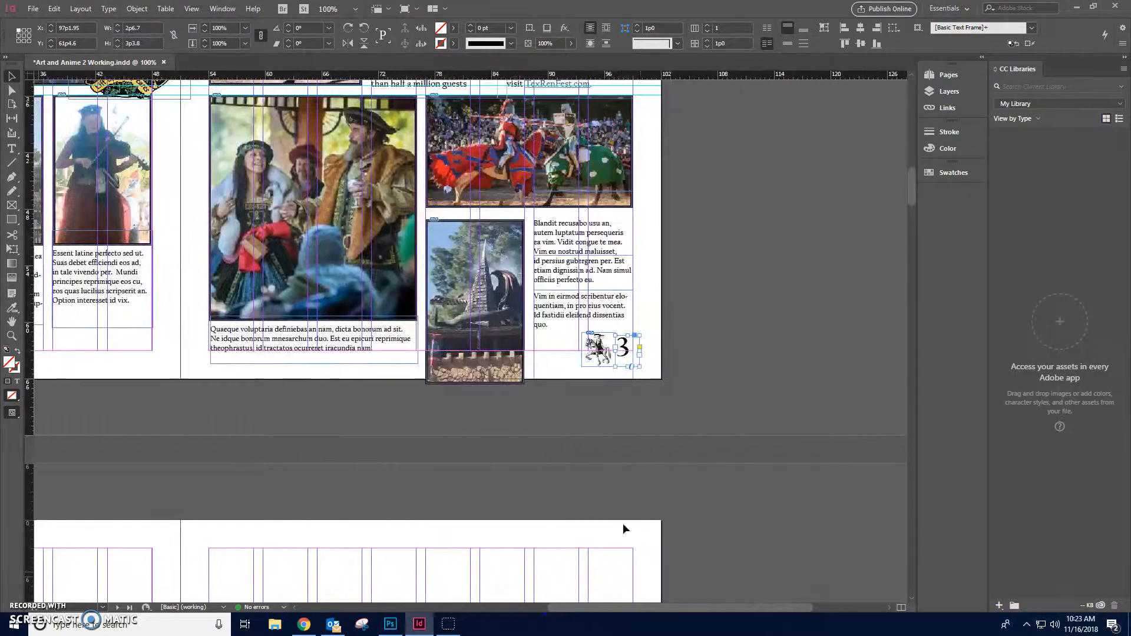
- Move the left page's knight clipart close beside the page number 2, at about X 4p7.8, Y 59p4.2
click(641, 413)
drag(646, 607, 511, 607)
mouse_move(185, 342)
mouse_down()
mouse_move(209, 336)
mouse_move(165, 344)
mouse_move(196, 332)
mouse_up()
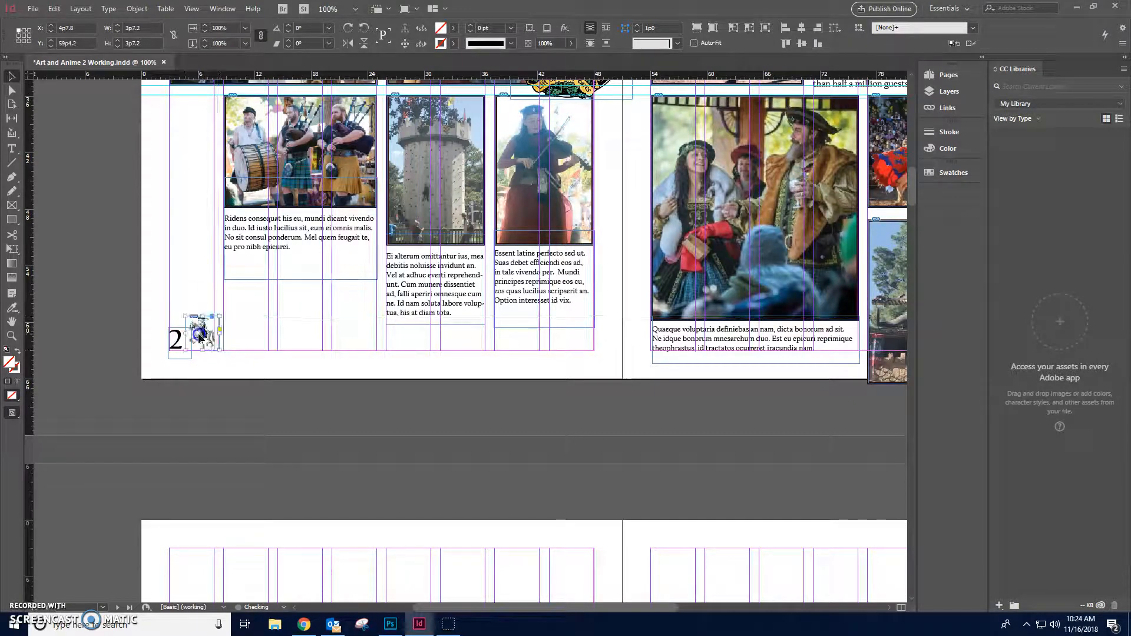
click(155, 287)
- Move the page number 3 and its knight clipart slightly higher in the right page's lower outer corner
drag(661, 607, 810, 615)
click(595, 349)
drag(595, 349, 571, 344)
click(586, 372)
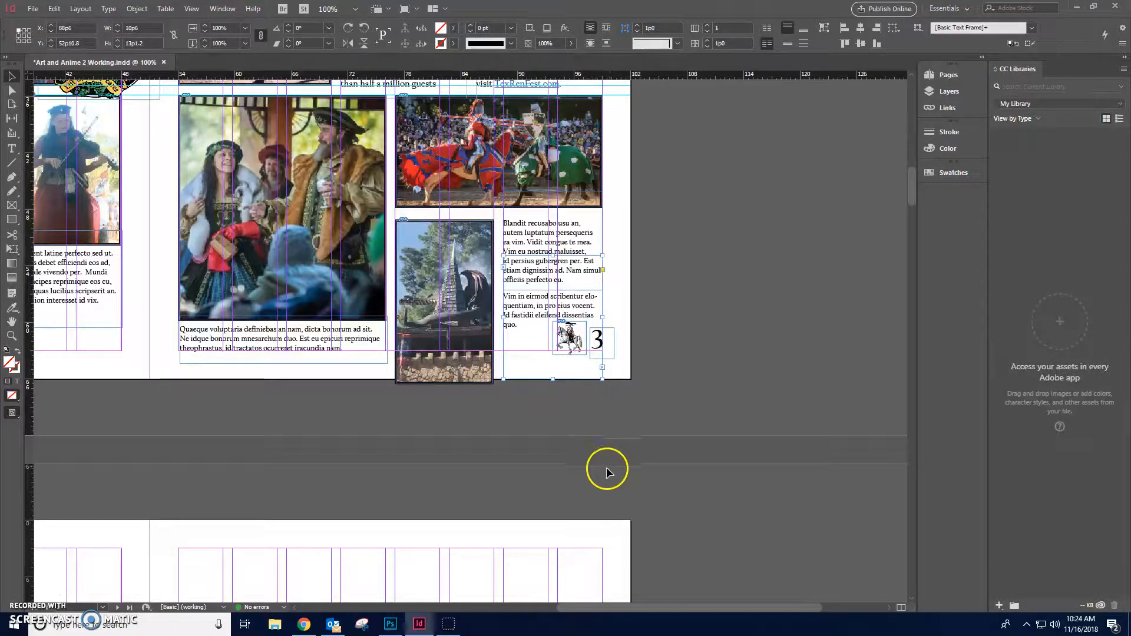
- Flip the right page's knight clipart horizontally and position it beside the page number 3, at about Y 59p10.5
mouse_move(674, 607)
mouse_down()
mouse_move(543, 607)
mouse_move(683, 606)
mouse_up()
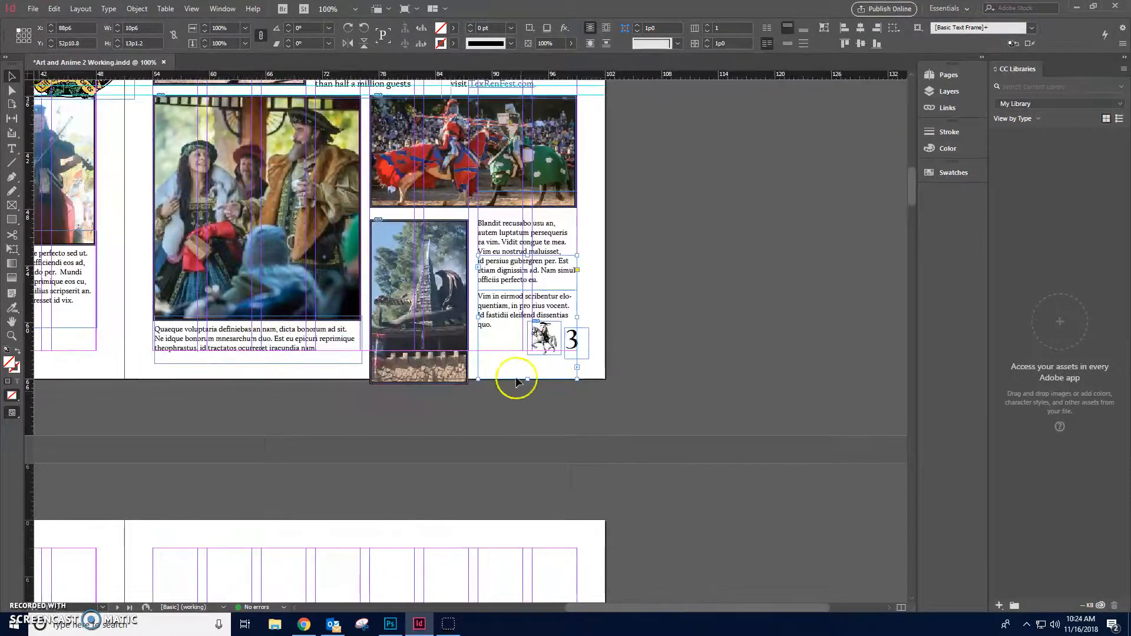
click(552, 350)
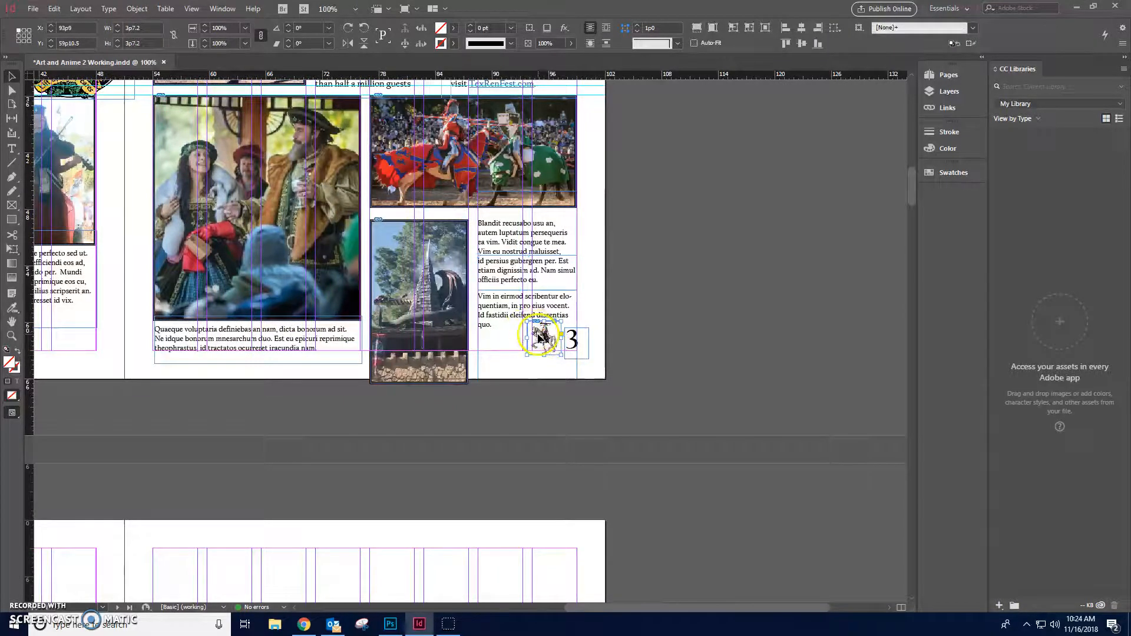
drag(541, 338, 562, 355)
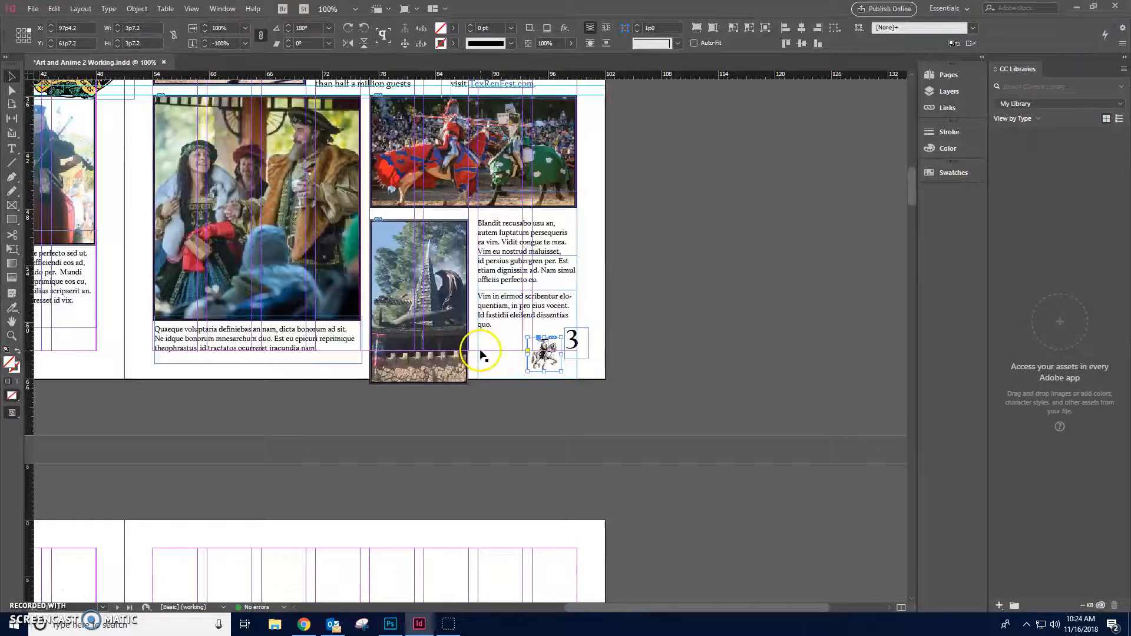
drag(545, 355, 550, 350)
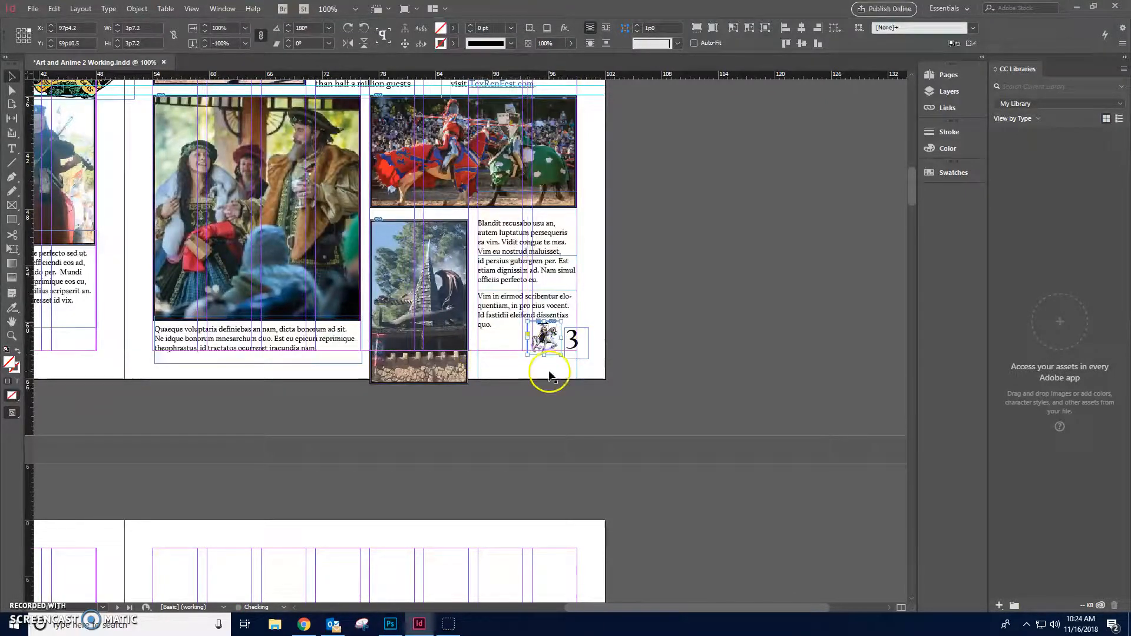
click(548, 371)
click(641, 484)
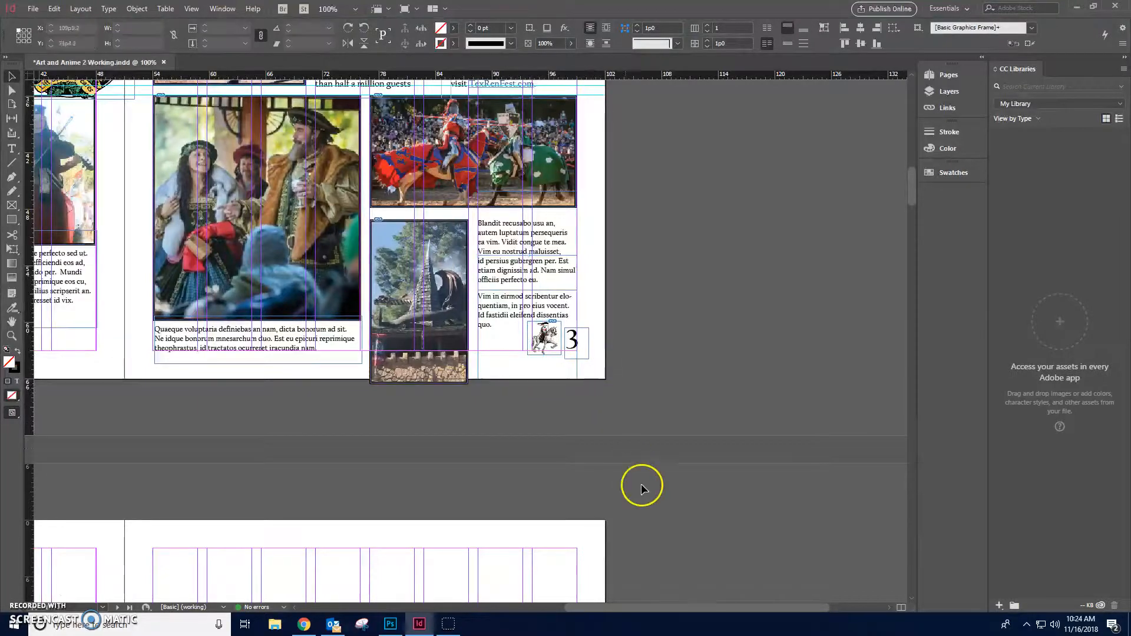
- Switch the screen mode to Preview to view the finished spread without guides and frame edges
drag(719, 608, 610, 608)
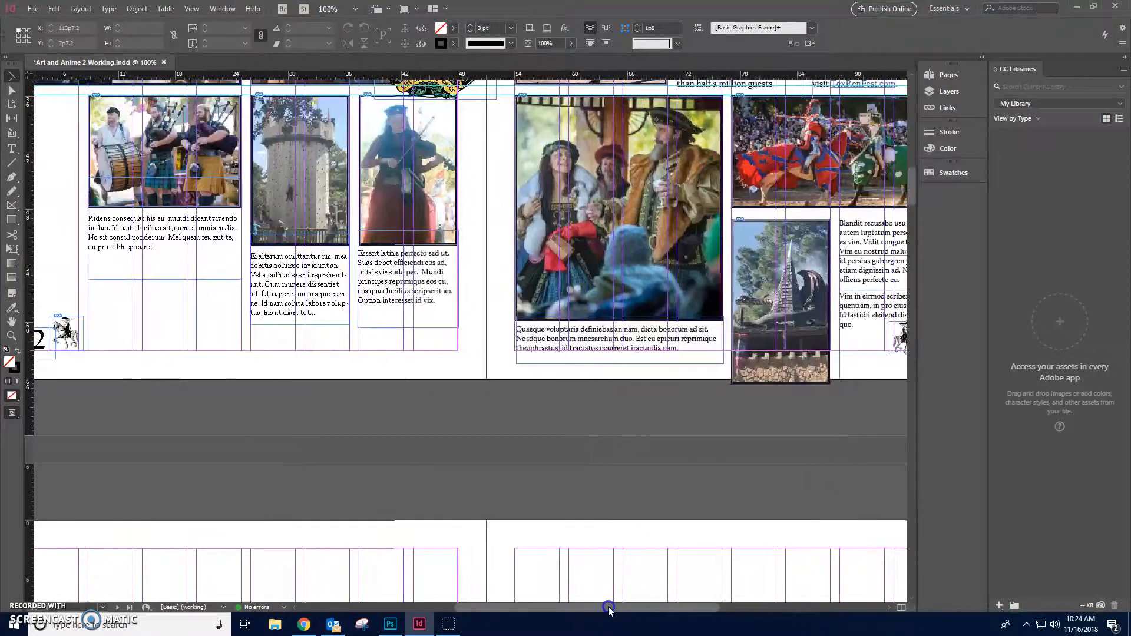
scroll(409, 379, up, 5)
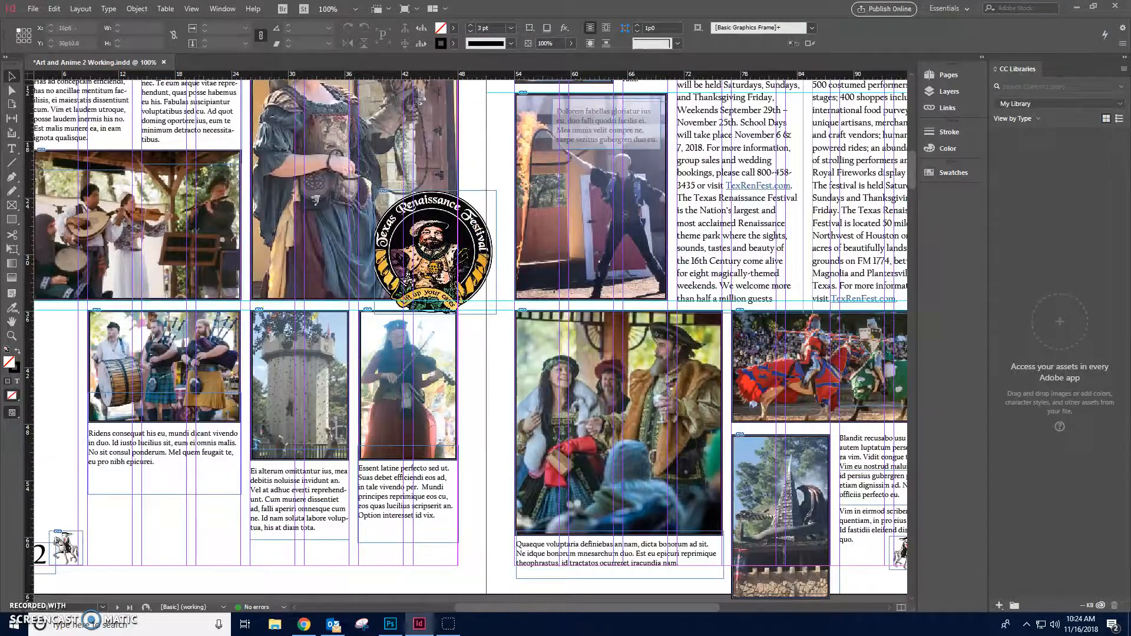
click(191, 7)
mouse_move(224, 186)
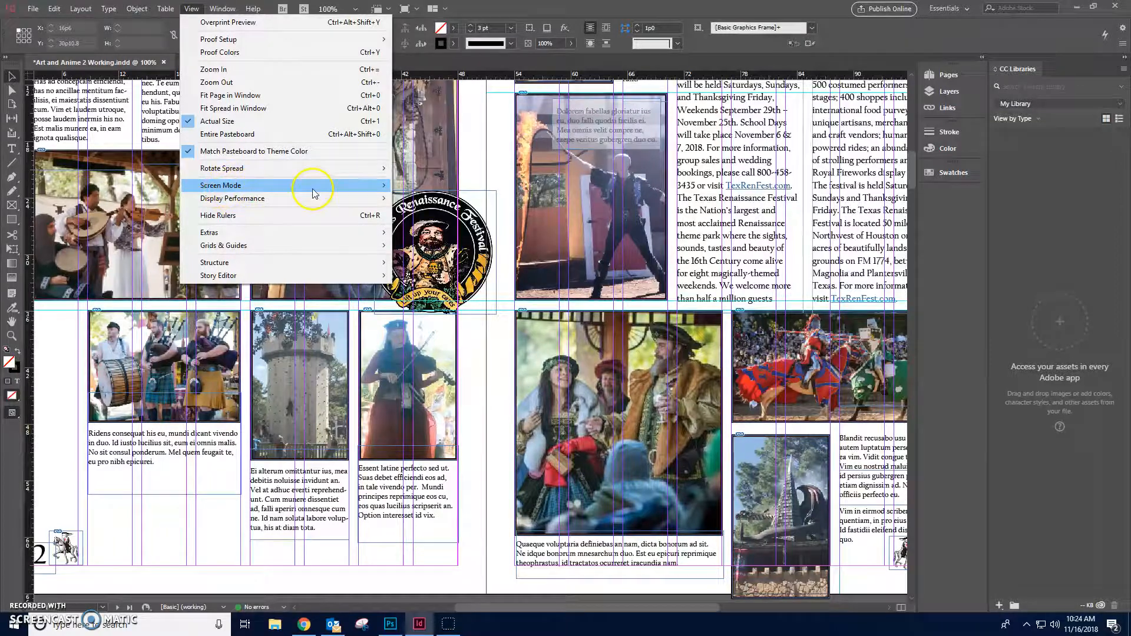
click(421, 198)
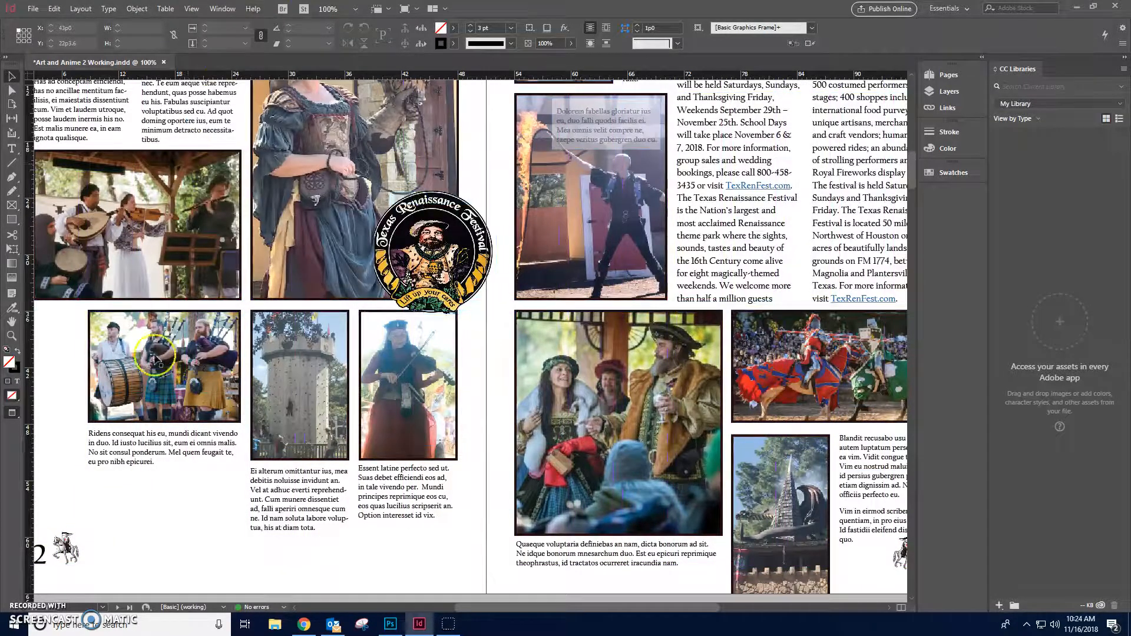